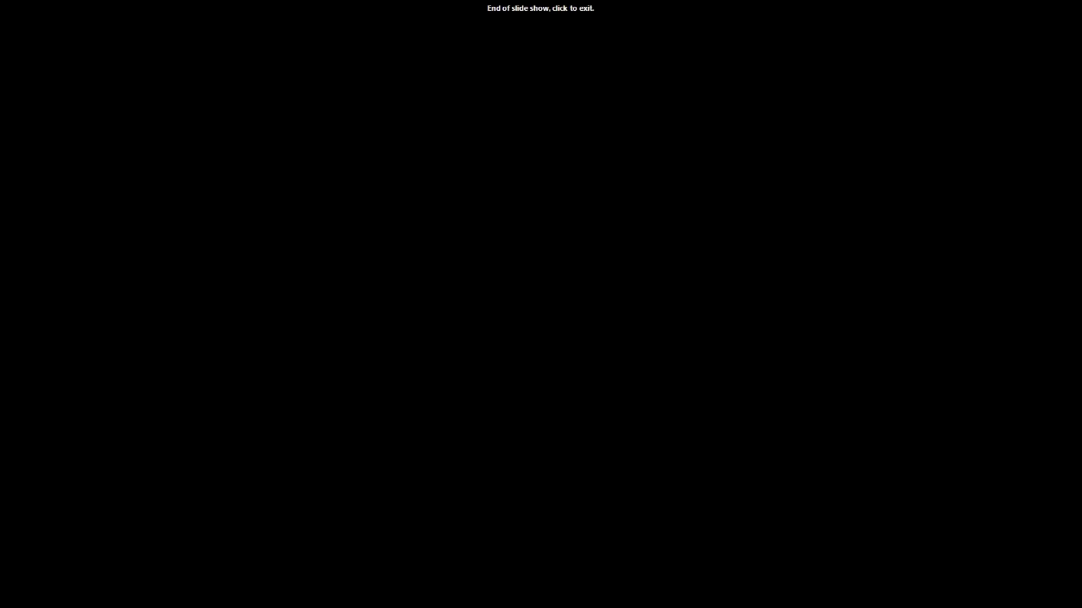
Step: Leave the slide show and duplicate slide 1 as a new slide 2
click(83, 61)
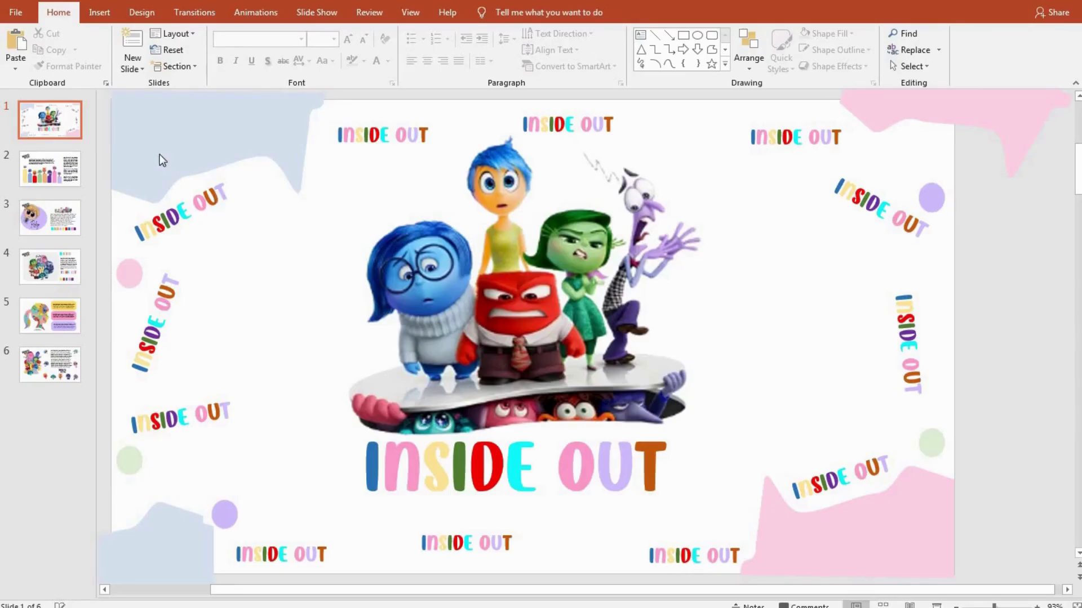
click(48, 129)
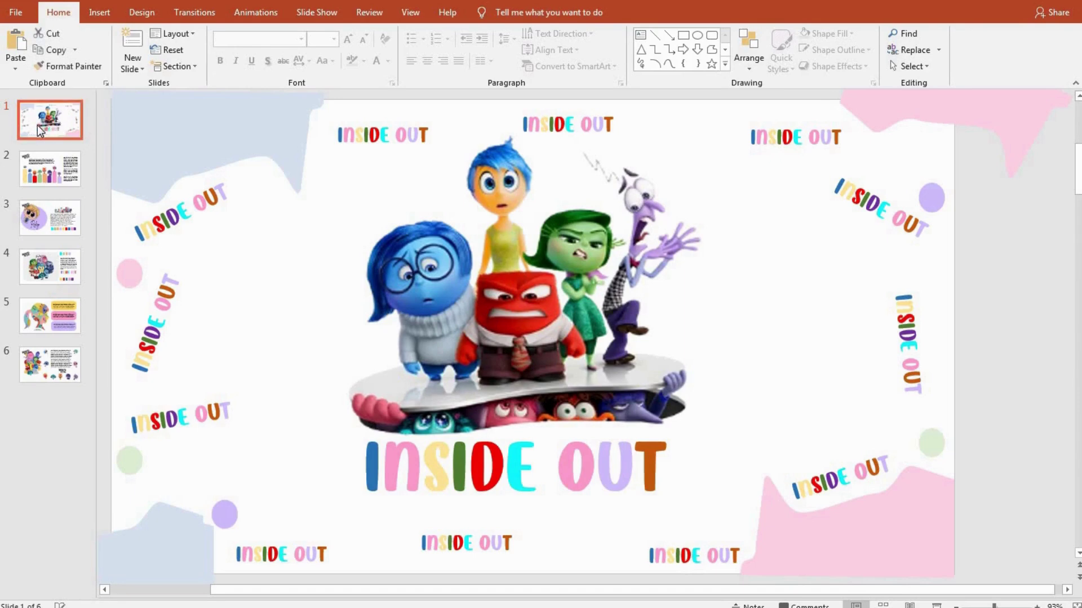
right_click(47, 130)
key(Escape)
key(ctrl+d)
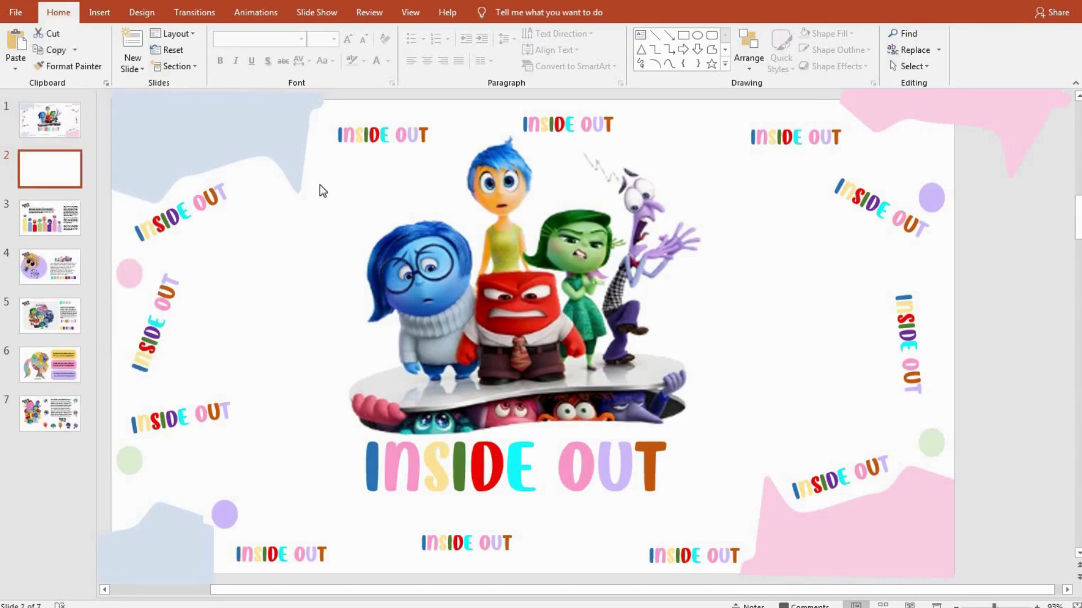
Step: Drag slide 1's four pastel corner shapes (two blue, two pink) off the slide edges
click(33, 116)
scroll(299, 173, down, 5)
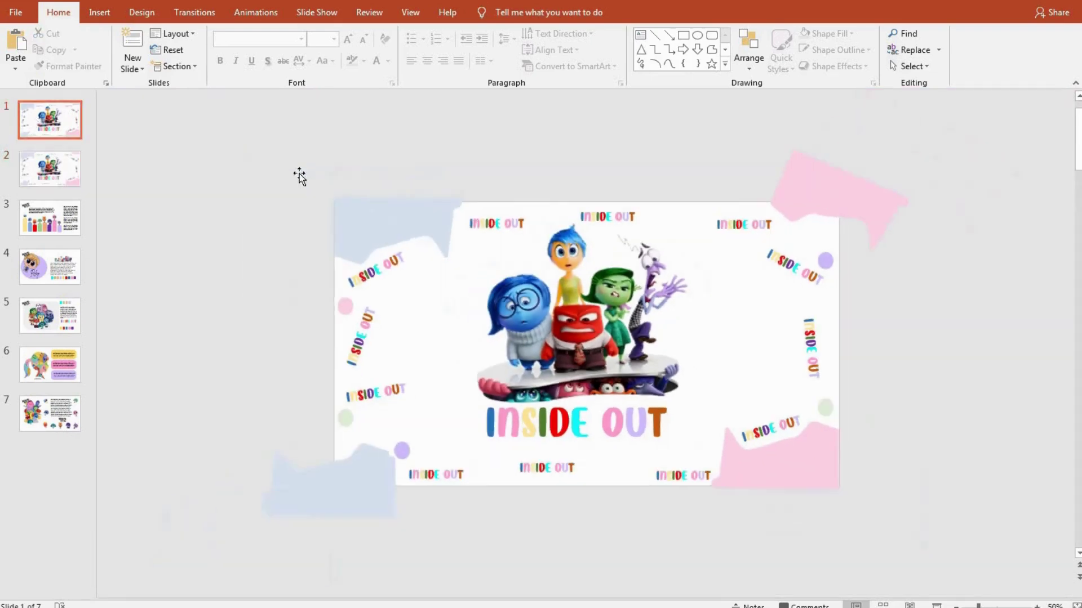
drag(396, 230, 399, 170)
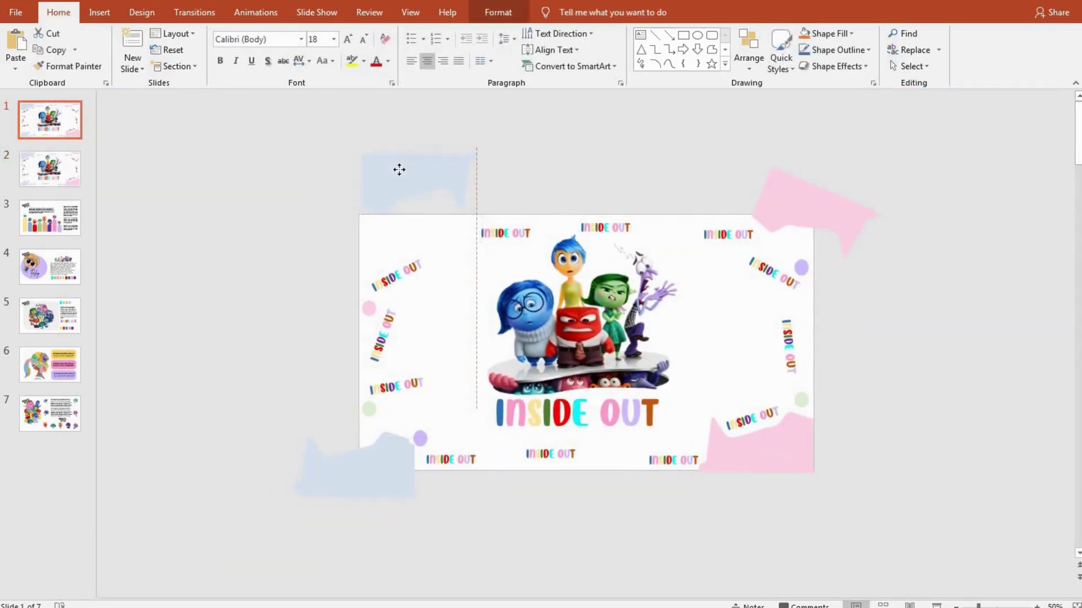
drag(814, 171, 823, 132)
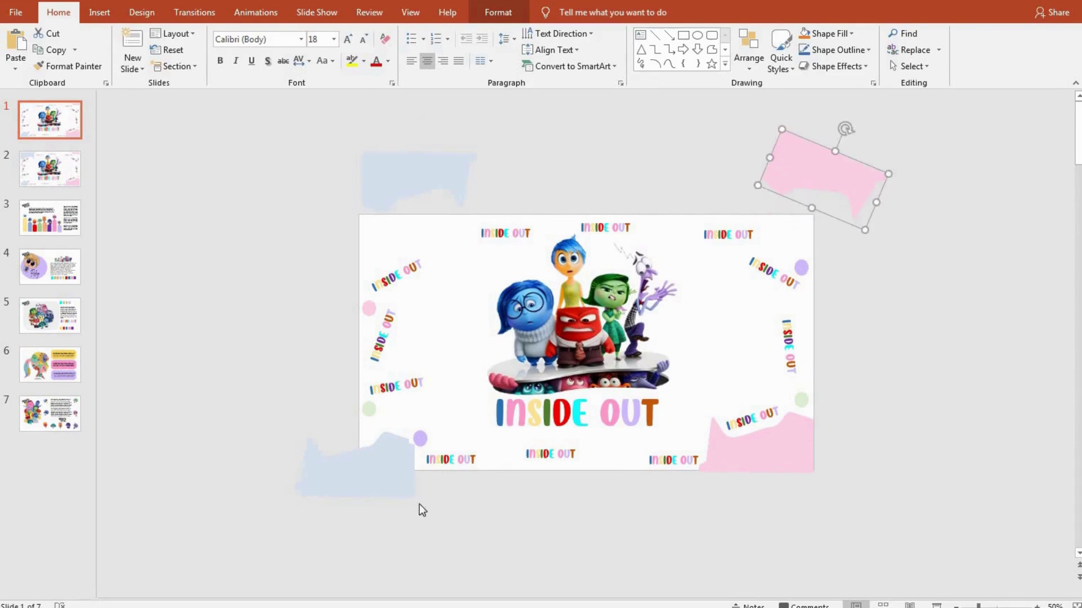
drag(343, 483, 374, 468)
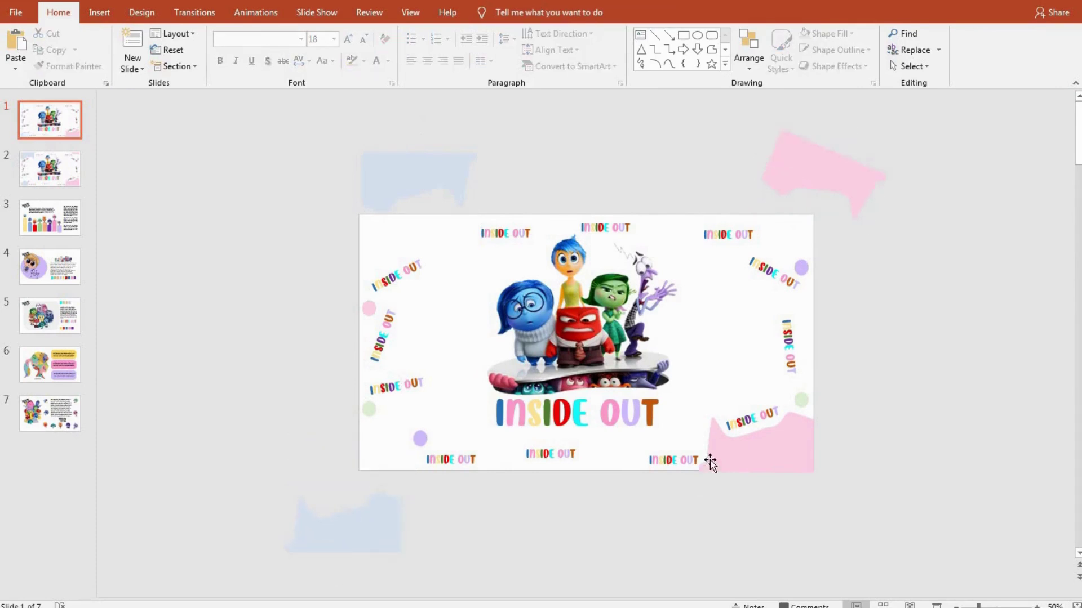
drag(710, 460, 729, 525)
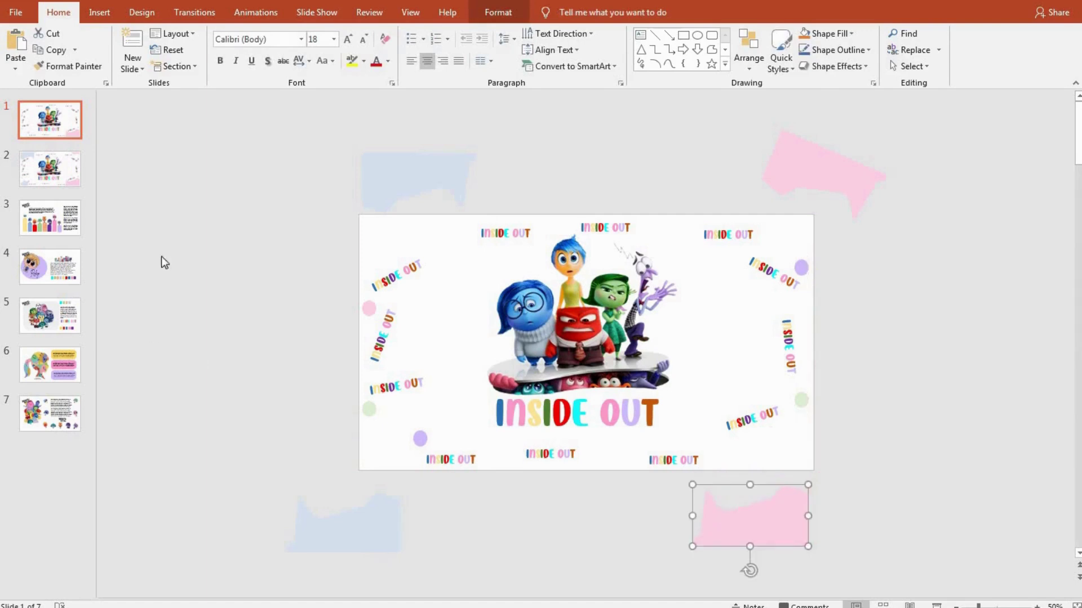
Step: Check the blue corner shape on slide 2, then return to slide 1
click(69, 182)
click(364, 458)
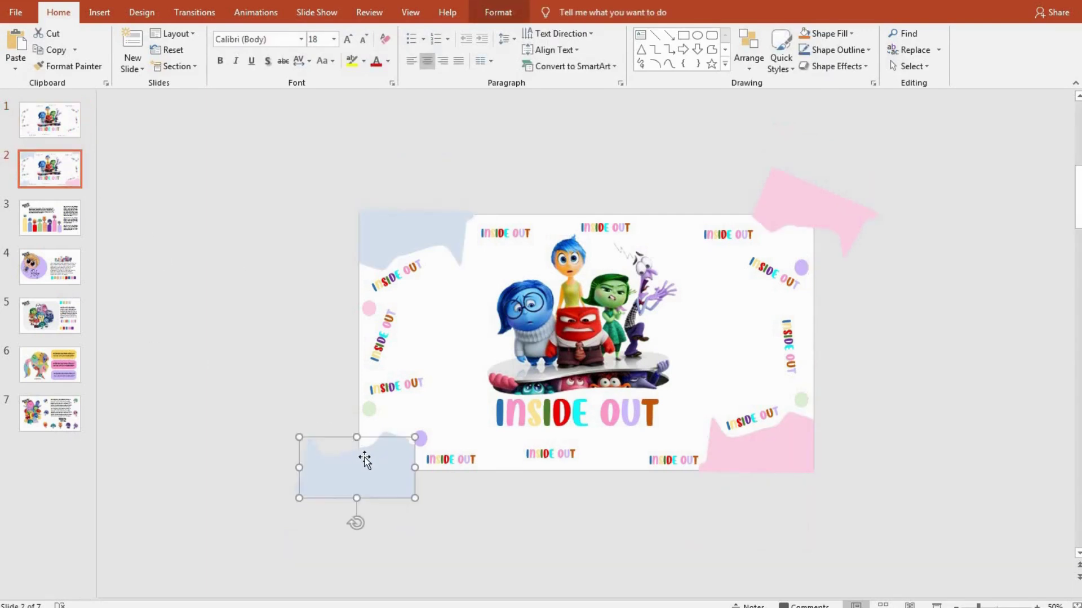
key(ctrl+z)
click(53, 109)
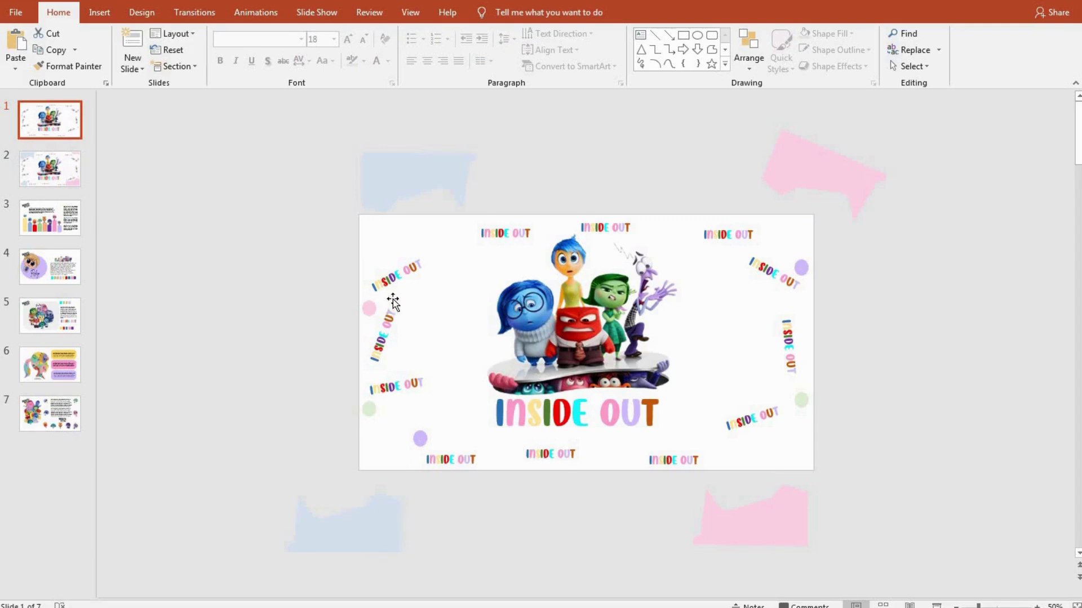
Step: Select all the INSIDE OUT labels and dots around slide 1, then clear the selection
click(407, 261)
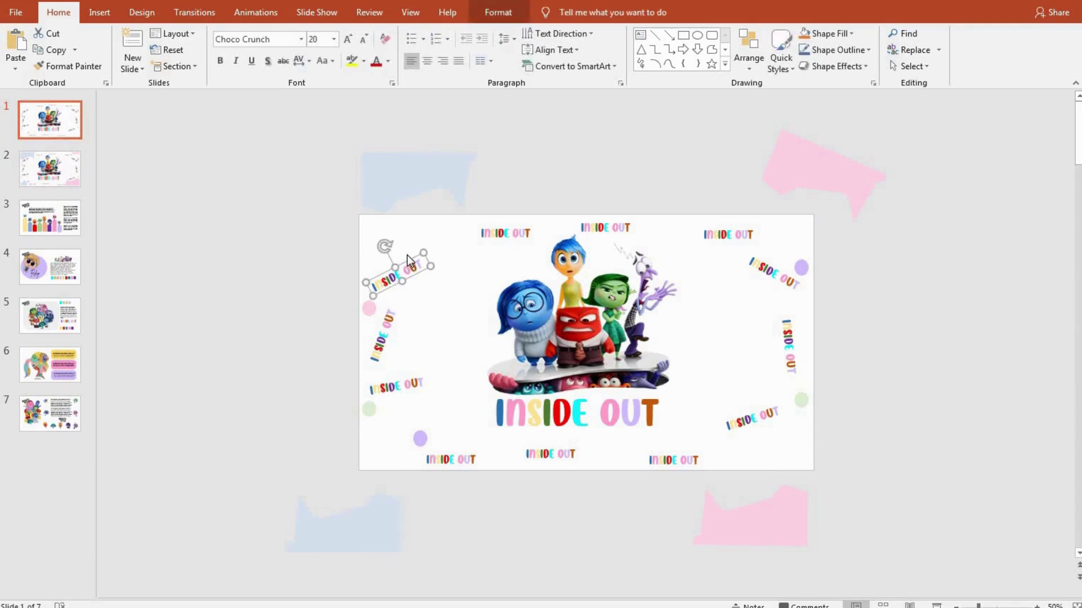
shift+click(367, 309)
shift+click(385, 336)
shift+click(404, 389)
shift+click(369, 410)
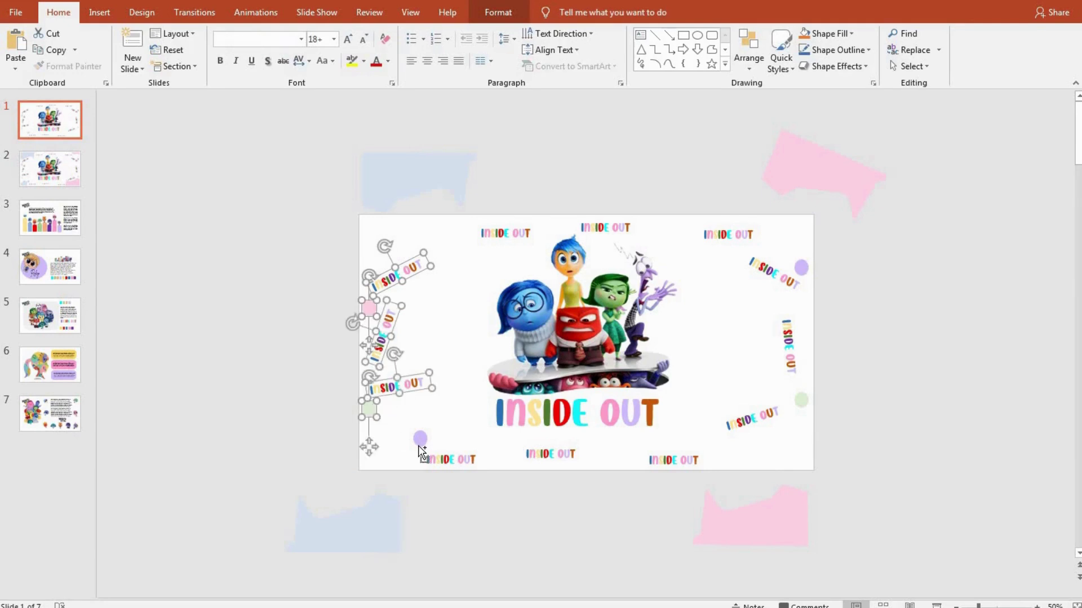
shift+click(420, 443)
shift+click(568, 453)
shift+click(666, 459)
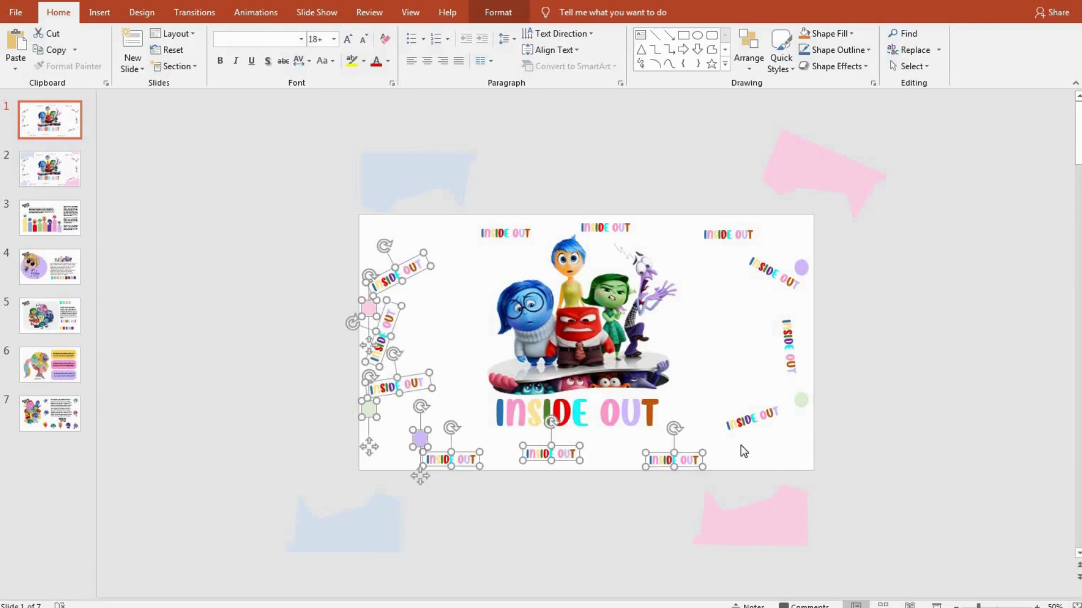
shift+click(745, 431)
shift+click(793, 349)
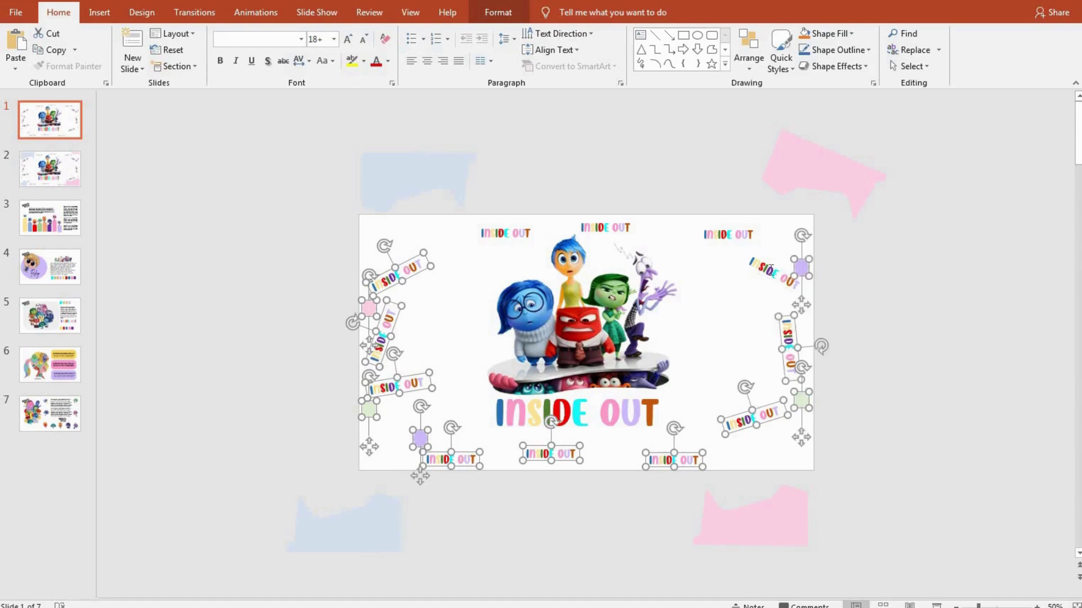
shift+click(797, 259)
shift+click(728, 235)
shift+click(605, 227)
shift+click(528, 231)
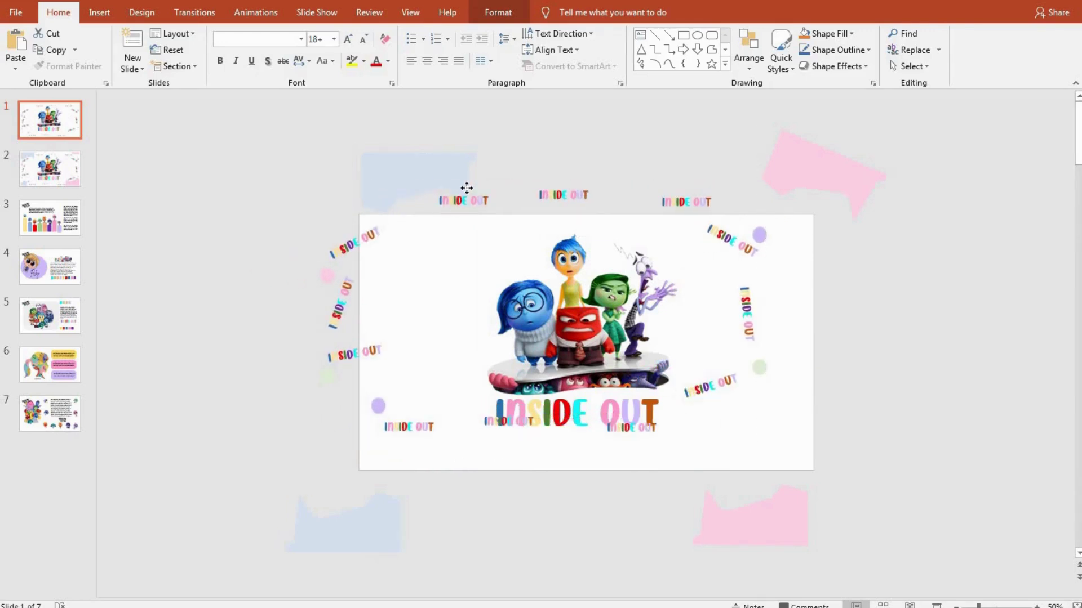
click(877, 259)
click(346, 408)
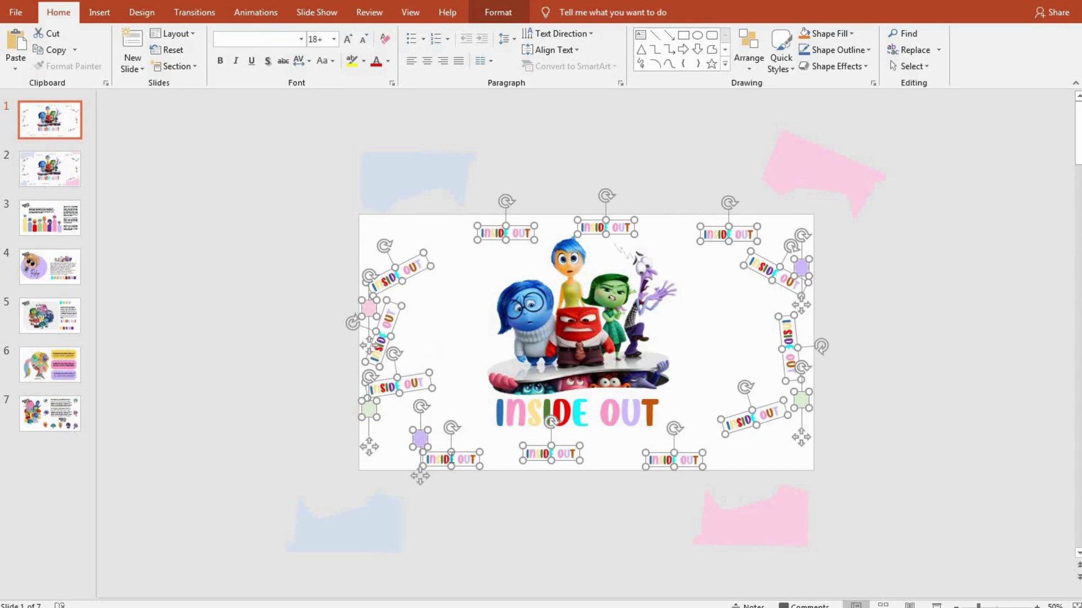
click(485, 528)
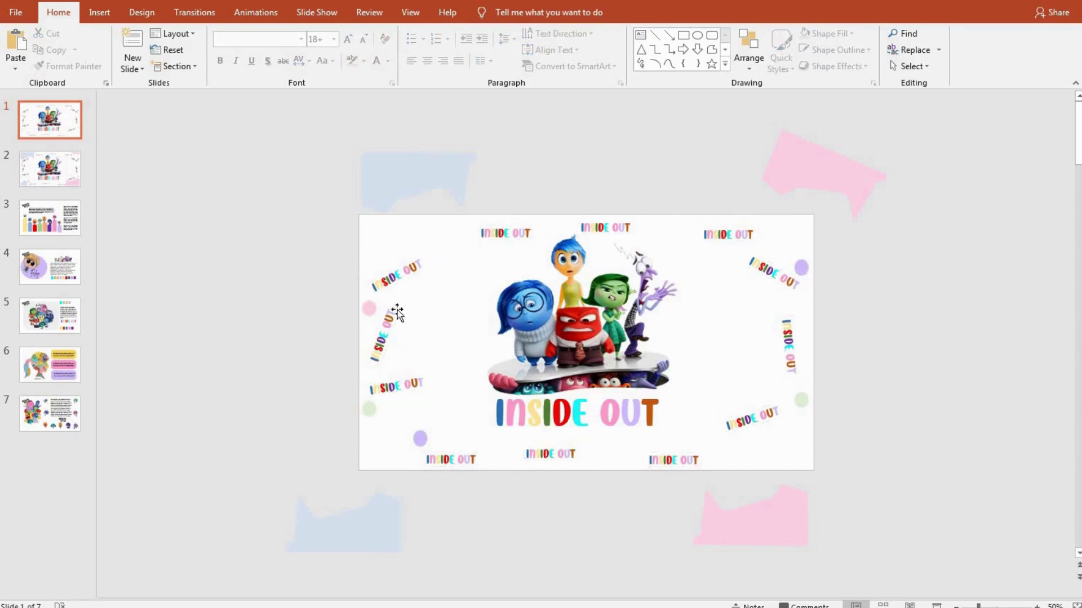
Step: Move the left-side INSIDE OUT labels and pink, green and purple dots off the left edge
click(399, 283)
shift+click(369, 308)
shift+click(373, 351)
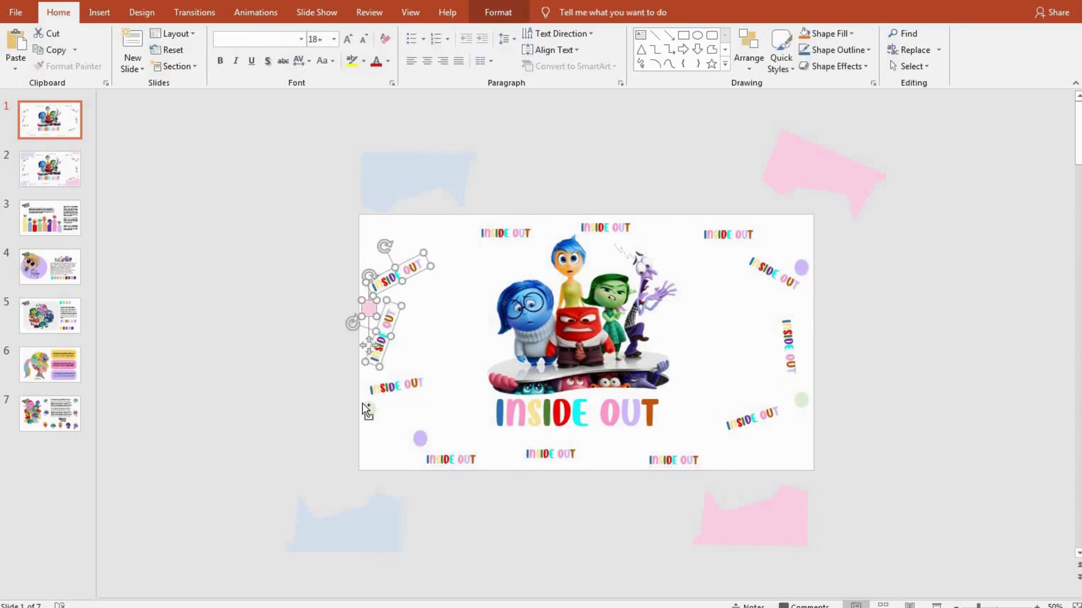
shift+click(367, 408)
shift+click(412, 385)
shift+click(421, 441)
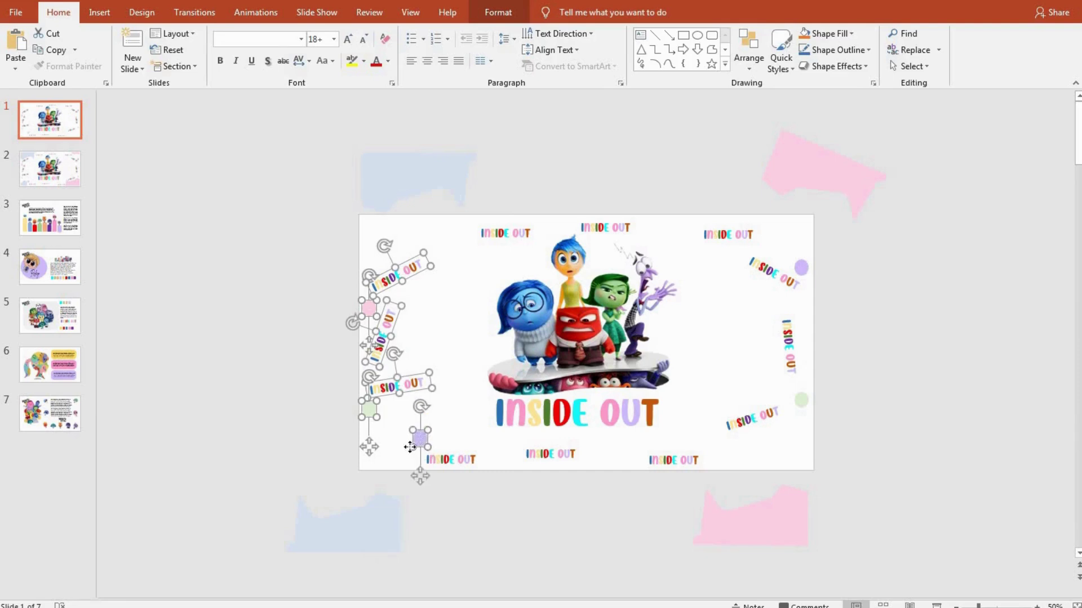
drag(421, 441, 319, 432)
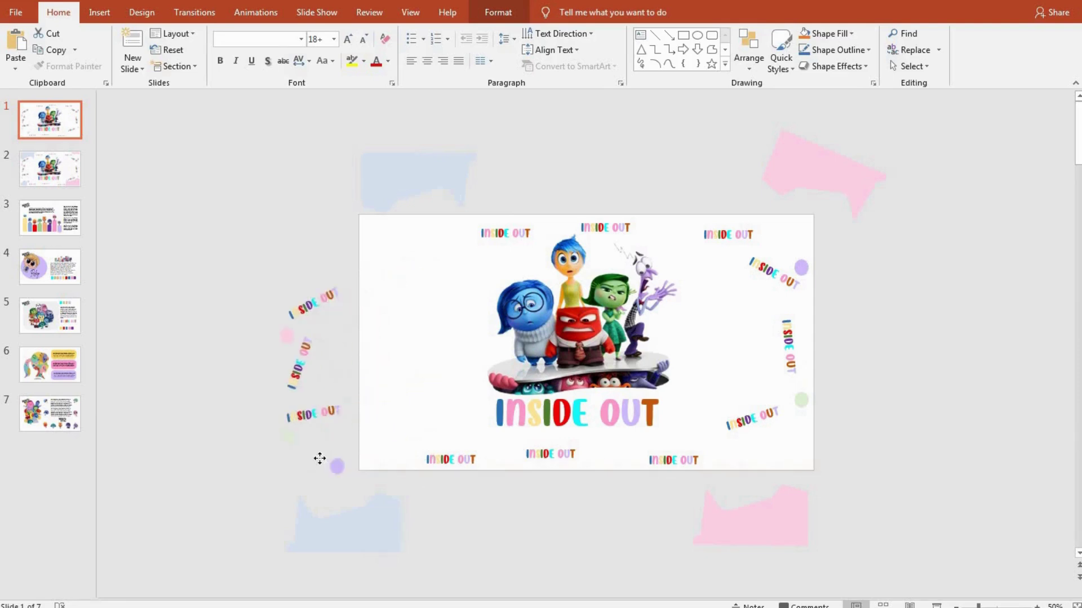
Step: Move the three bottom INSIDE OUT labels below the slide
click(460, 459)
shift+click(566, 454)
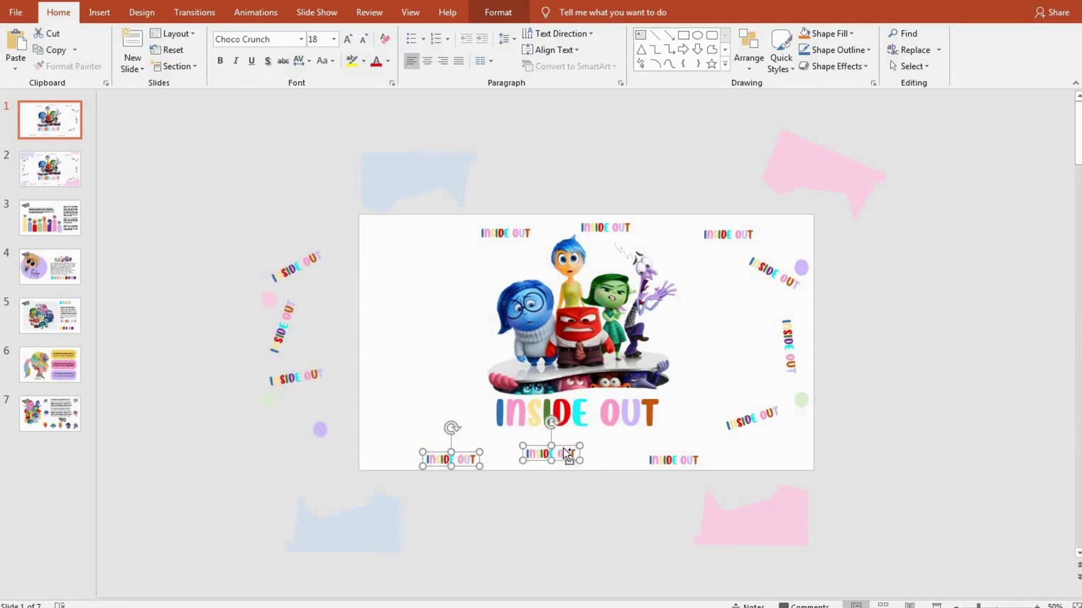
drag(664, 457, 663, 511)
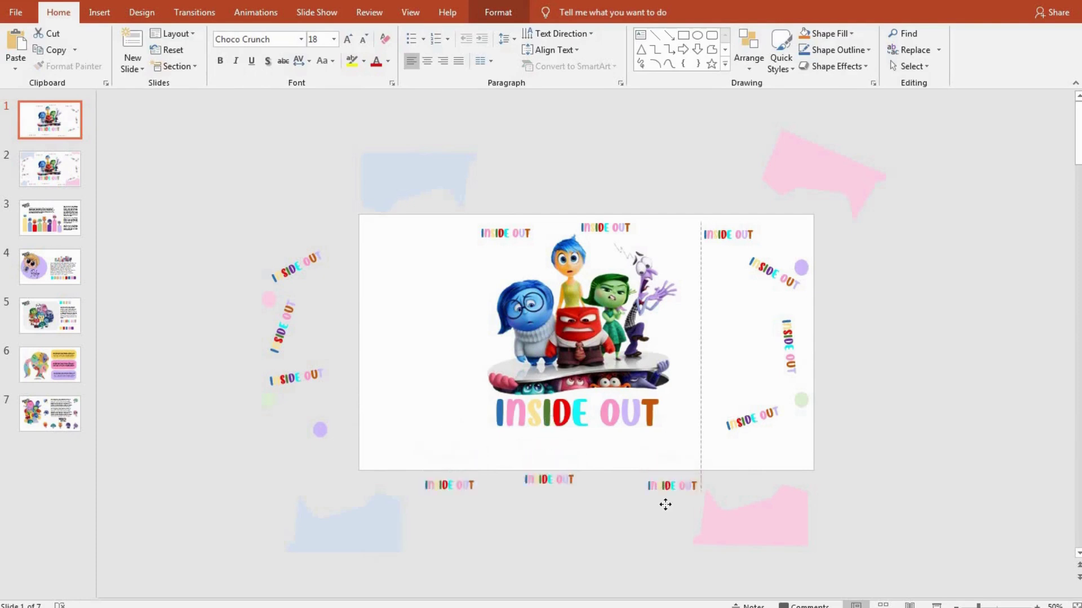
Step: Move the three right-side INSIDE OUT labels off the right edge
click(743, 430)
shift+click(789, 347)
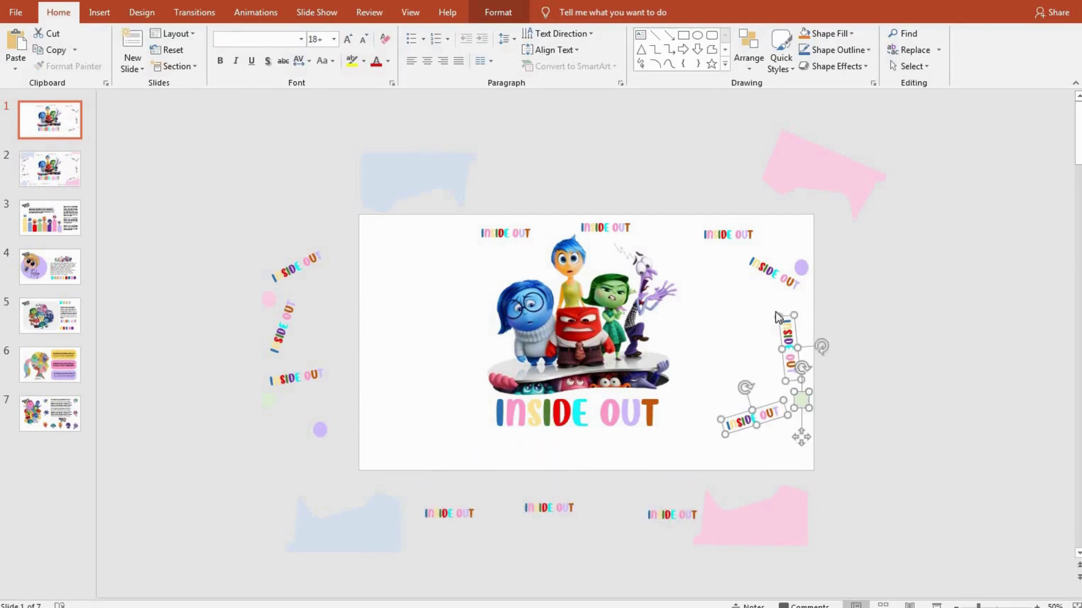
shift+click(769, 266)
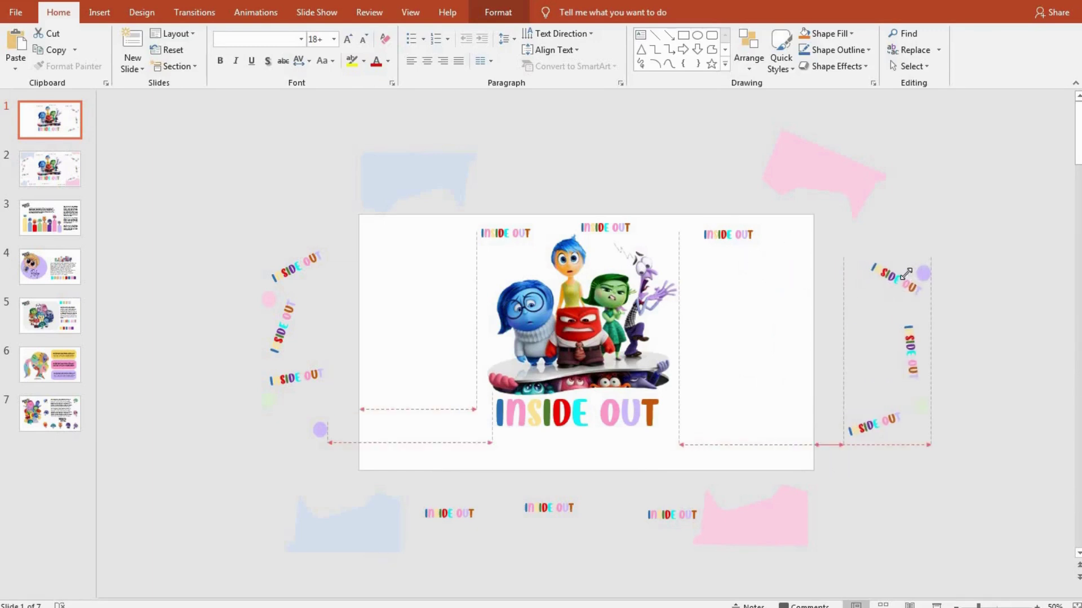
drag(788, 270, 910, 275)
click(867, 360)
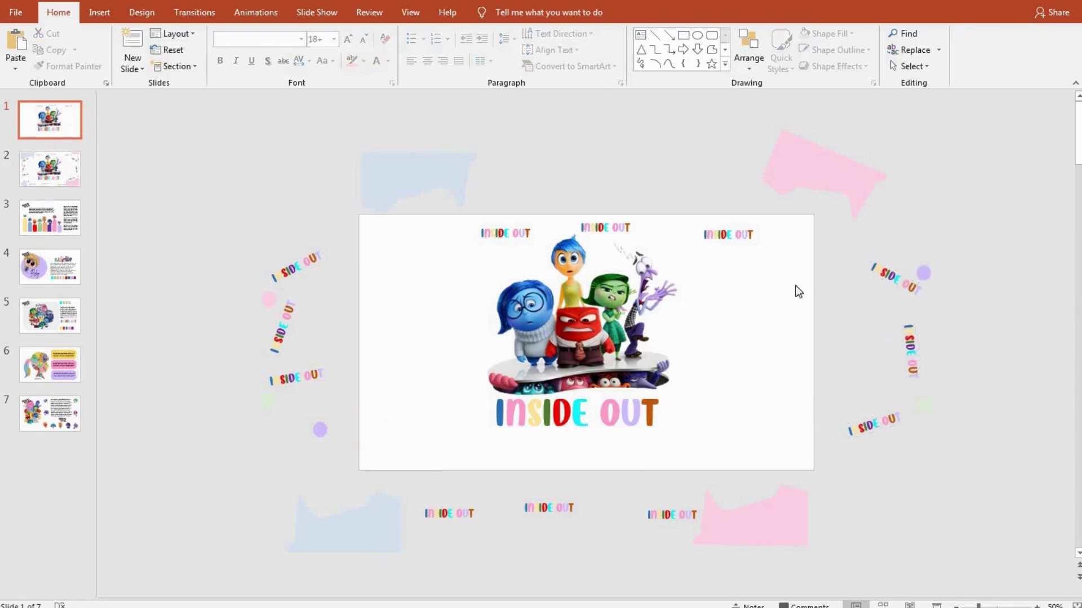
Step: Move the three top INSIDE OUT labels above the slide
click(730, 235)
shift+click(606, 228)
shift+click(497, 232)
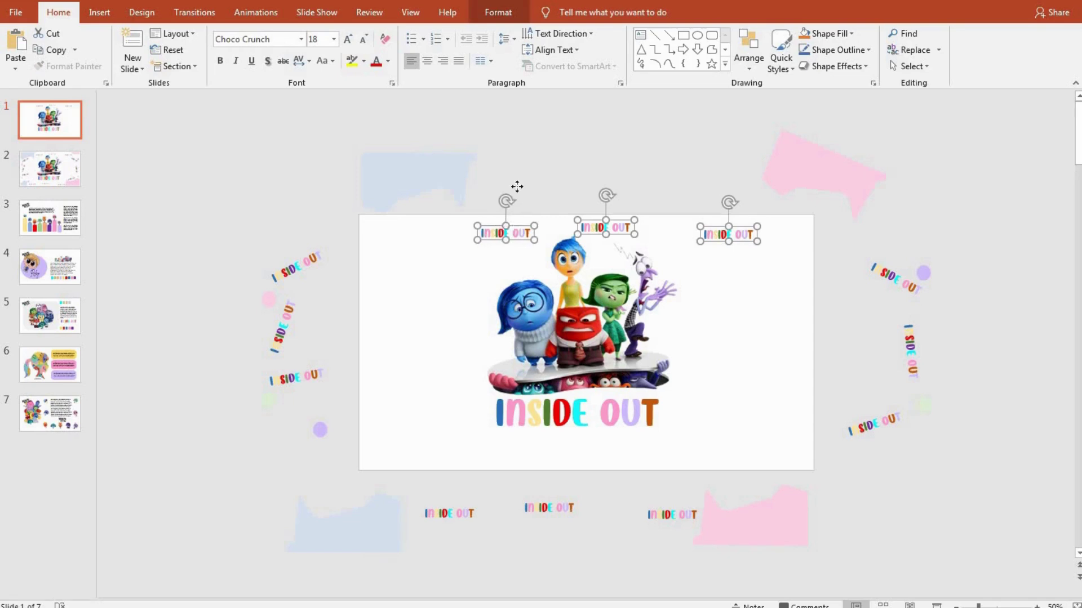
drag(516, 186, 517, 130)
Step: Delete the characters picture and the big INSIDE OUT title from slide 1
click(540, 346)
key(Delete)
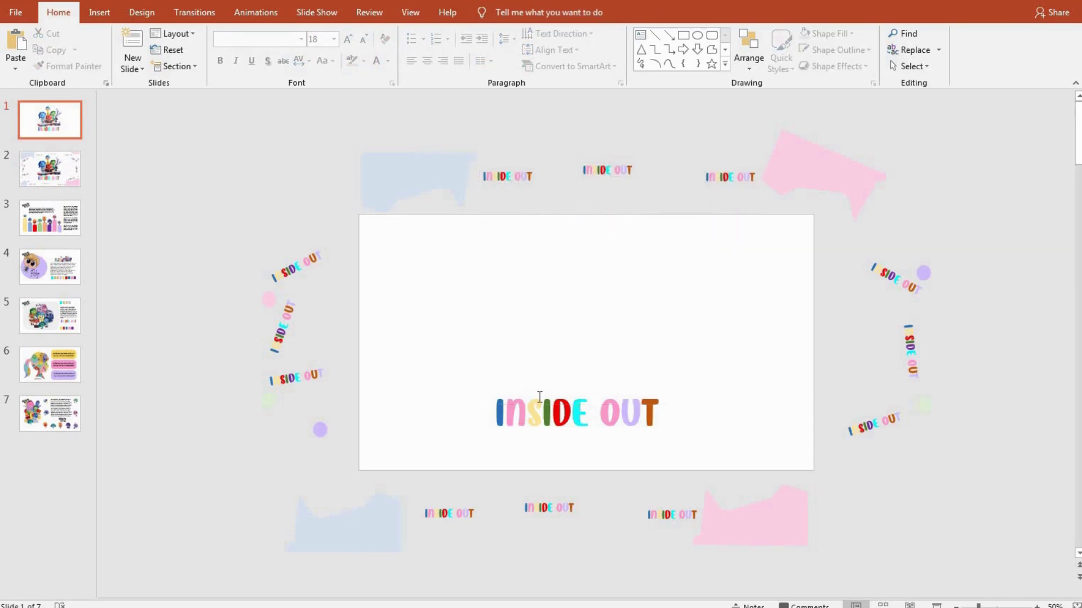
click(536, 394)
key(Delete)
Step: Give slide 2's characters picture a Zoom entrance starting With Previous
click(50, 169)
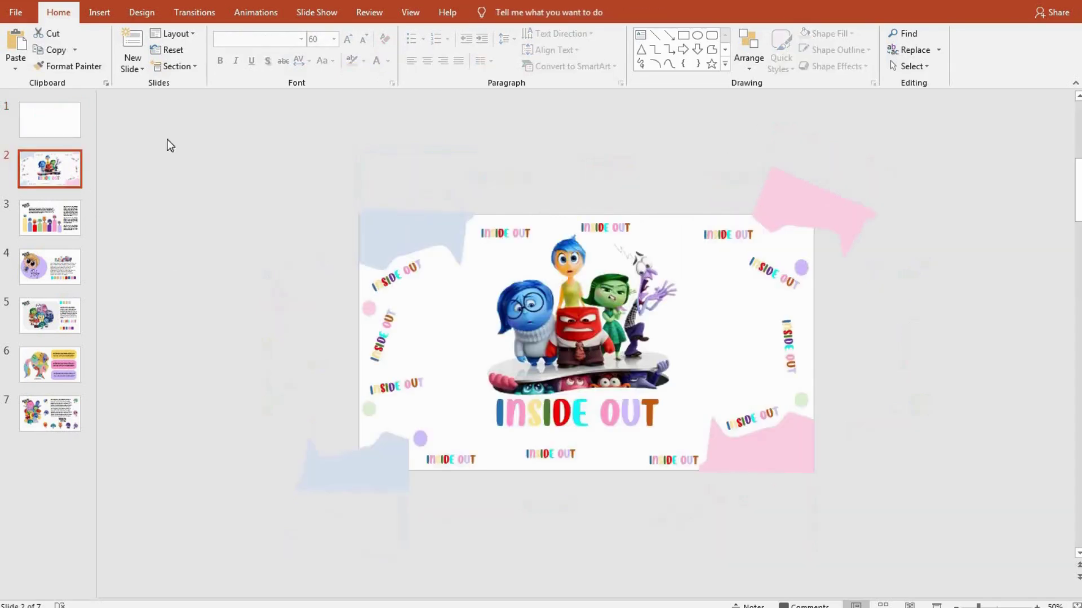
click(192, 12)
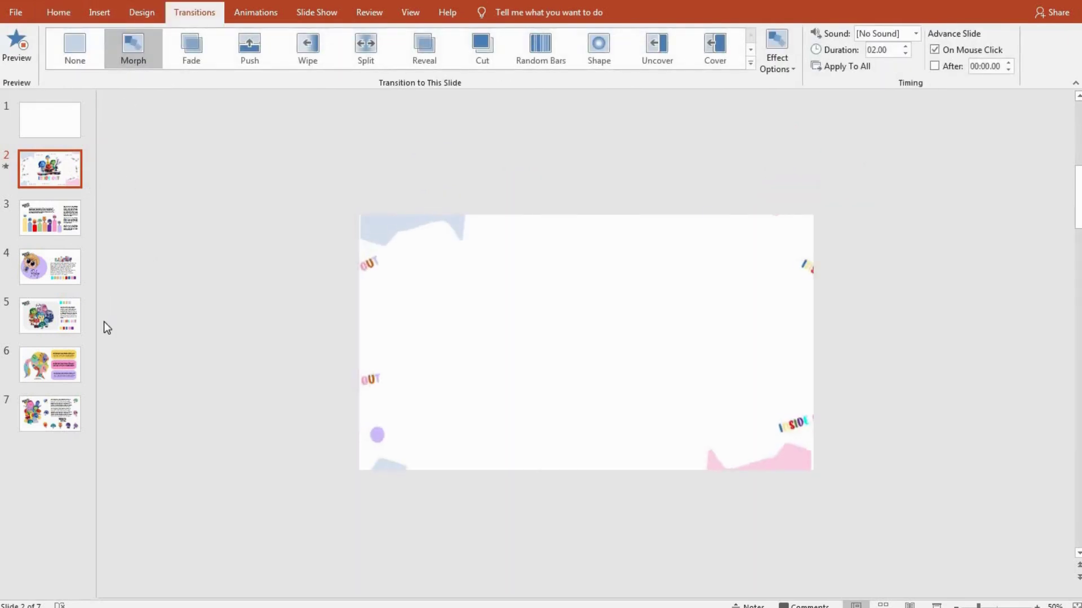
click(557, 323)
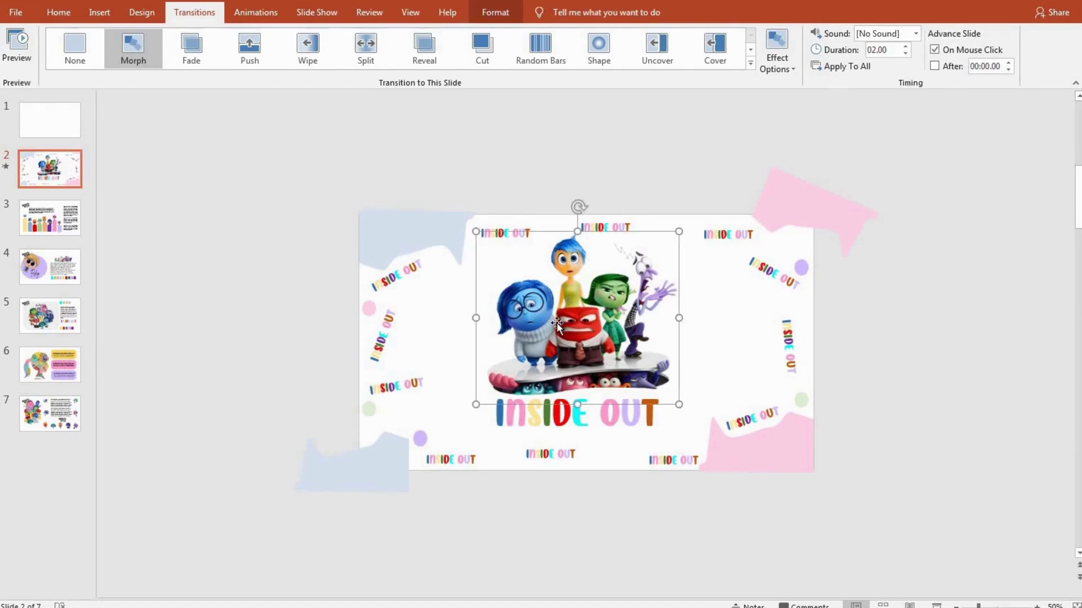
click(270, 15)
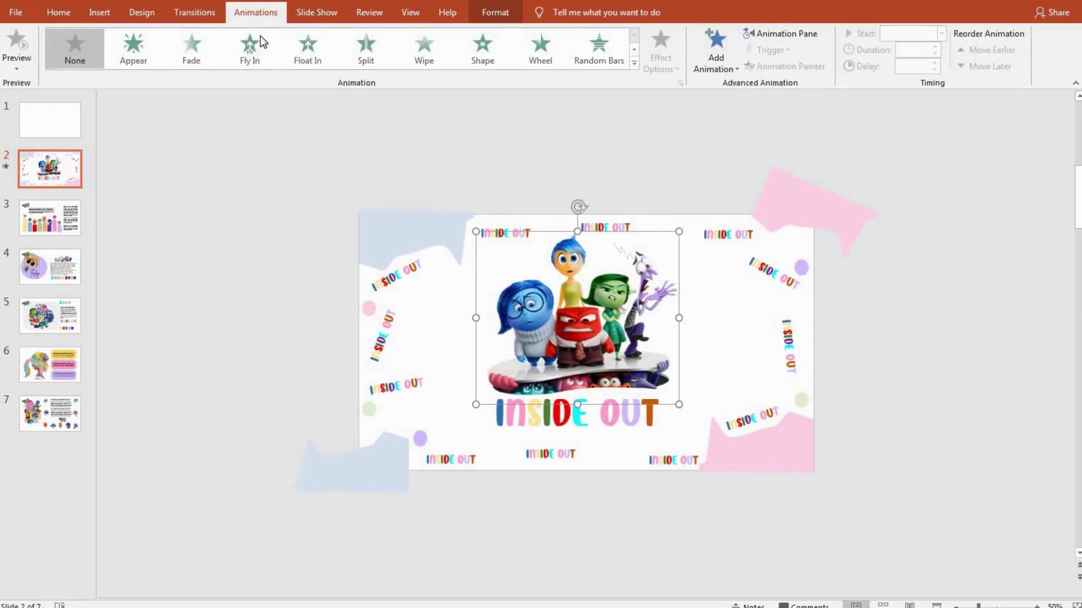
click(633, 63)
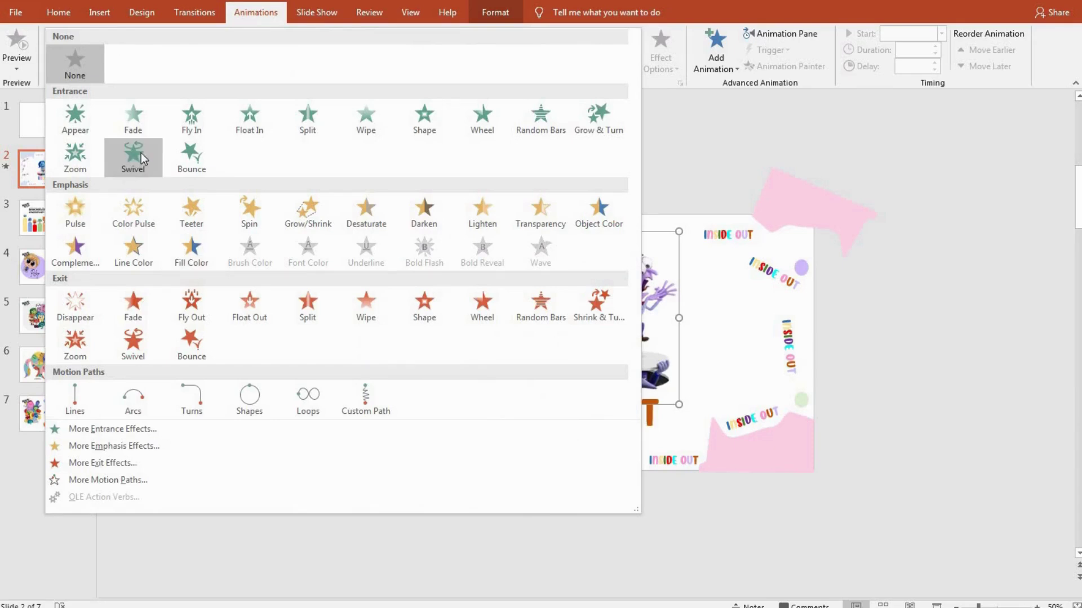
click(92, 143)
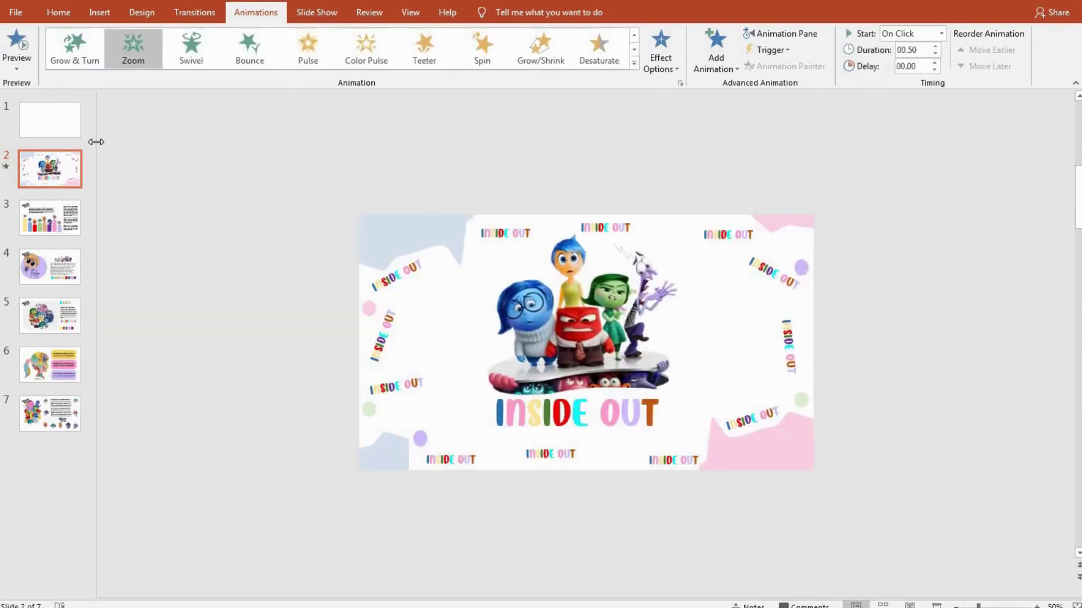
click(905, 37)
click(905, 64)
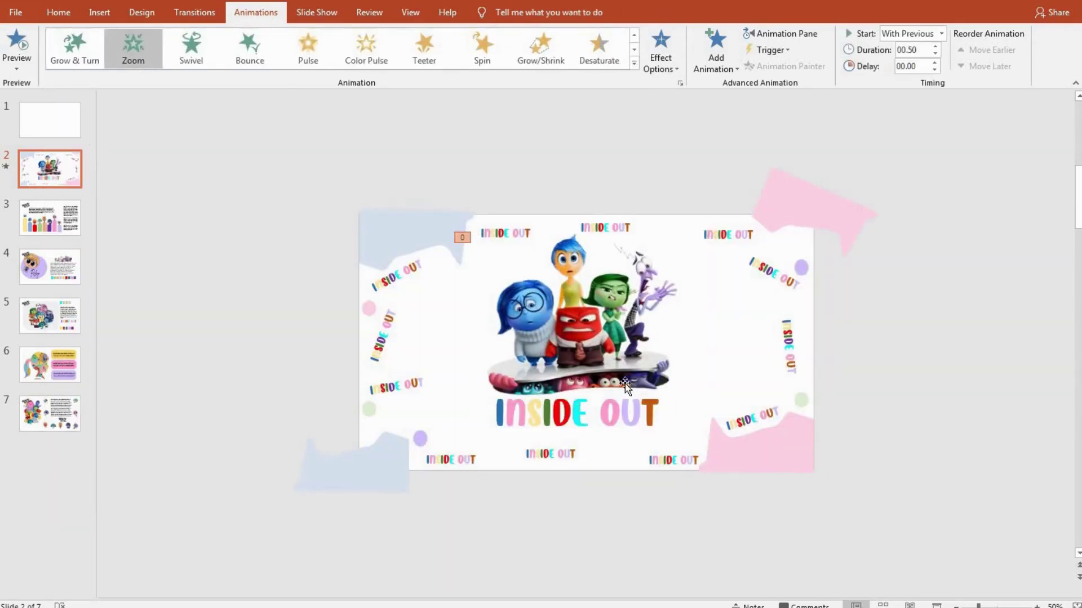
Step: Give the INSIDE OUT title an Appear entrance and show the Animation Pane
click(599, 406)
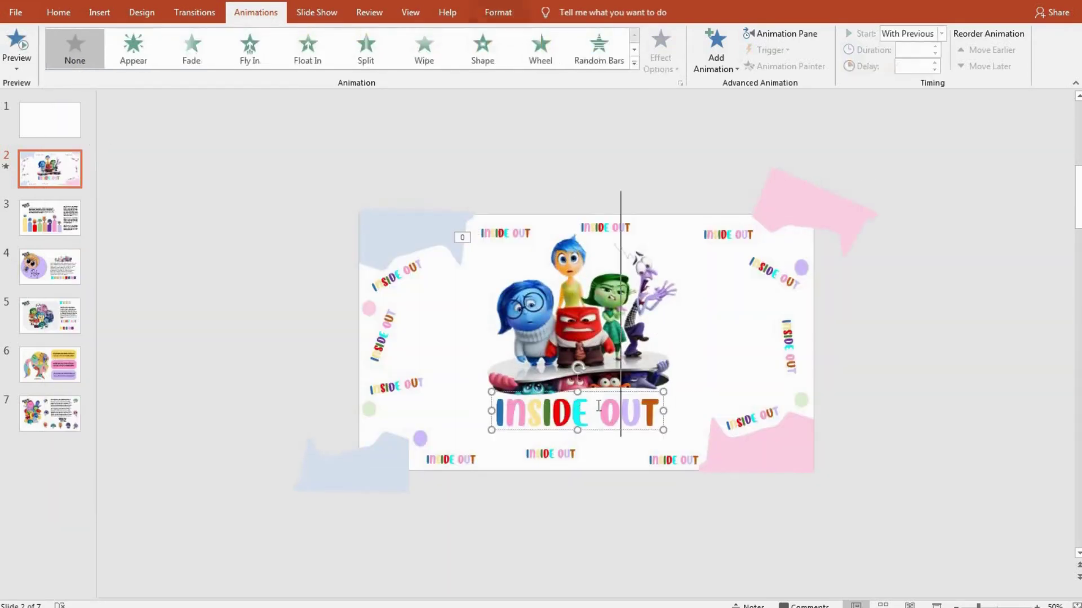
click(155, 61)
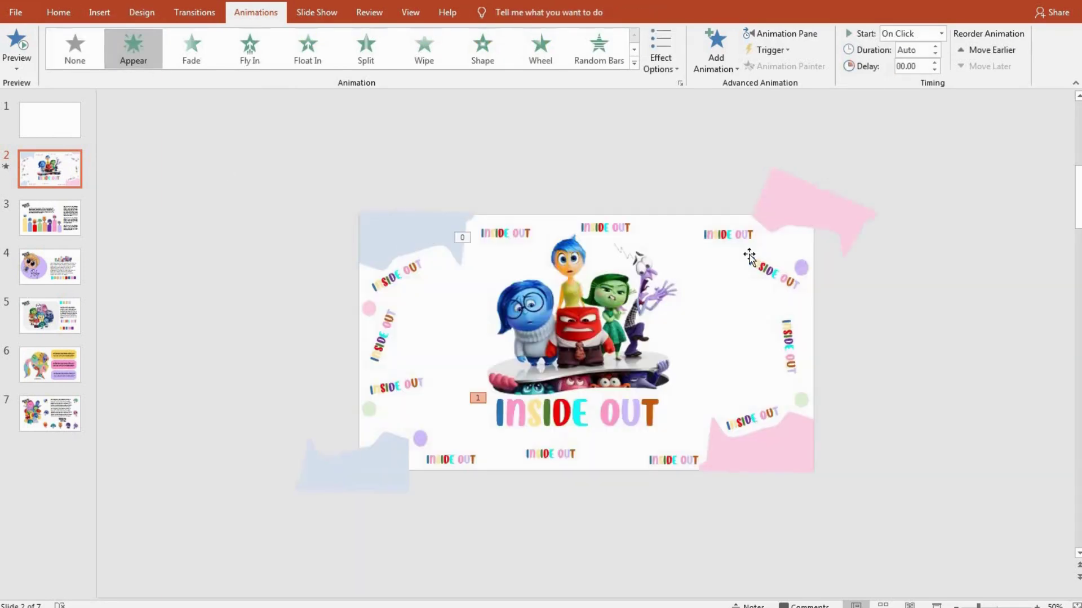
click(755, 34)
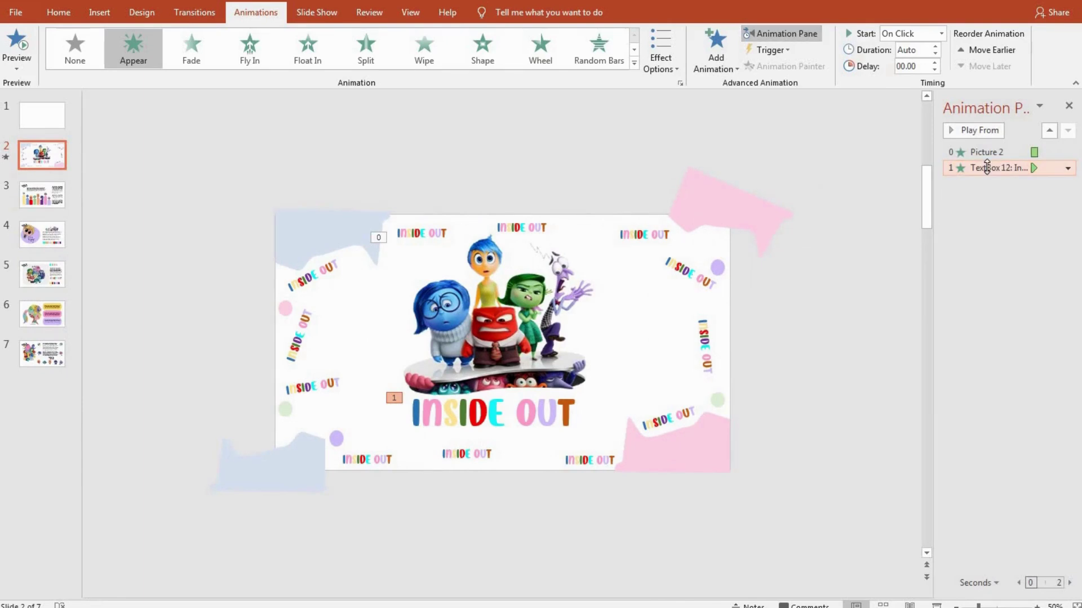
Step: Make the INSIDE OUT title animate by letter with a 0.4-second delay between letters
click(1068, 168)
click(985, 251)
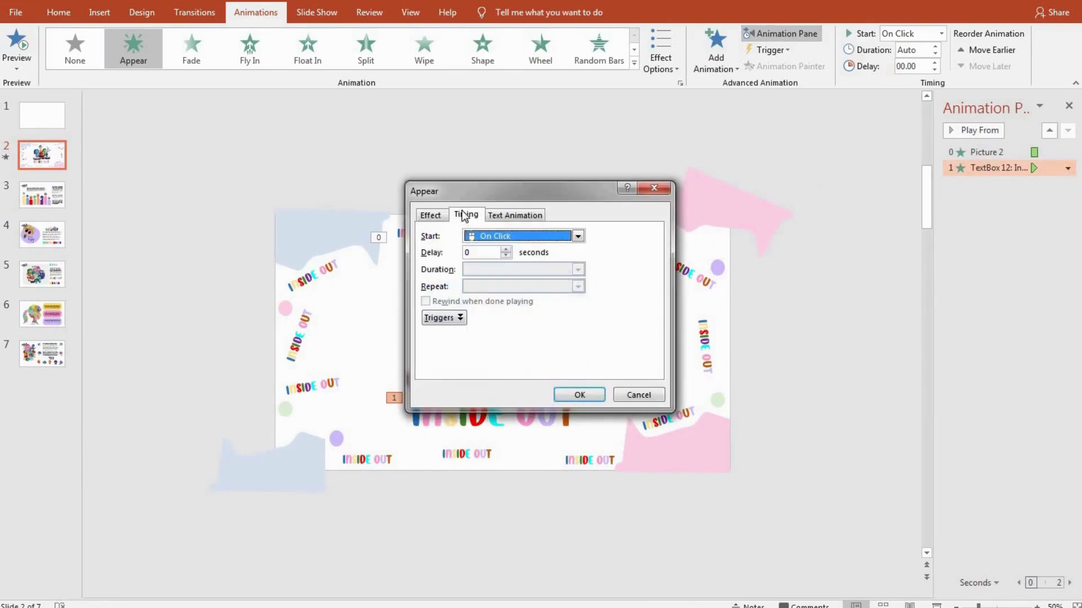
click(434, 215)
click(530, 286)
click(523, 317)
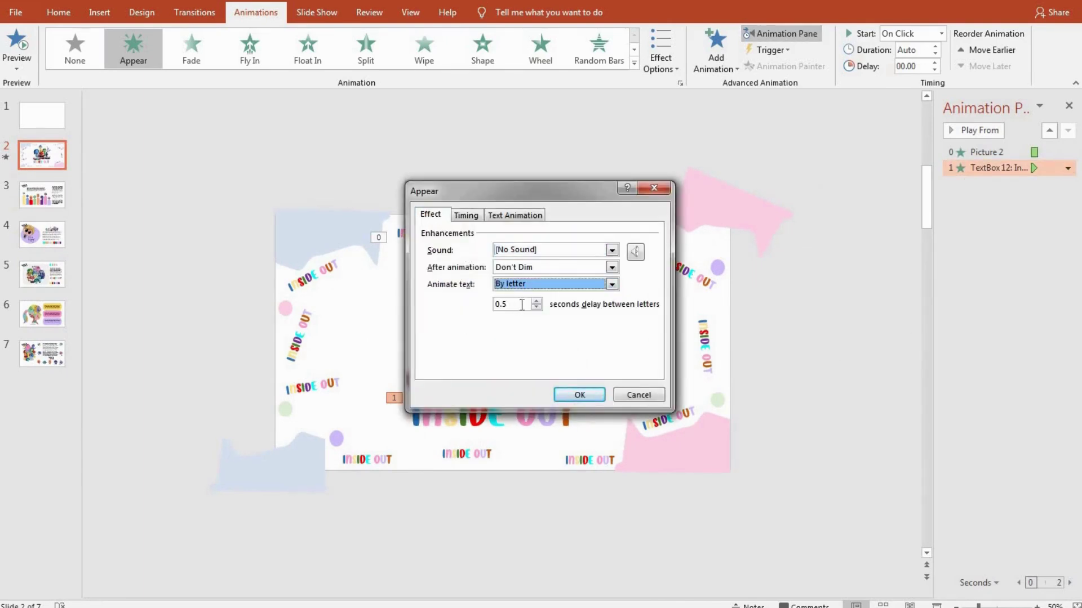
click(535, 307)
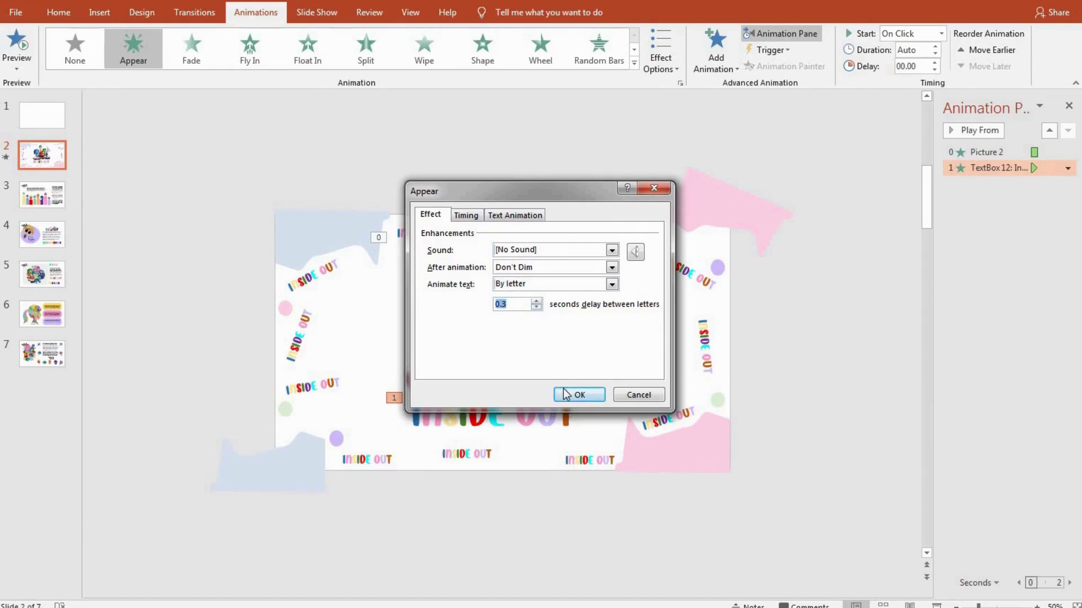
click(579, 395)
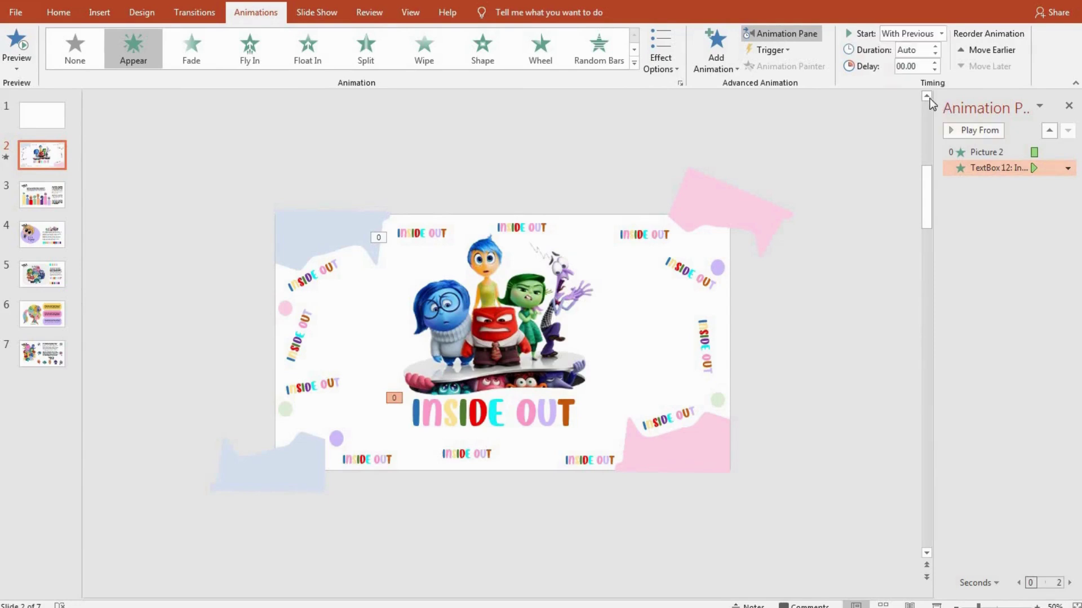
Step: Preview all of slide 2's animations, then browse slides 3 and 2 back to slide 1
click(991, 186)
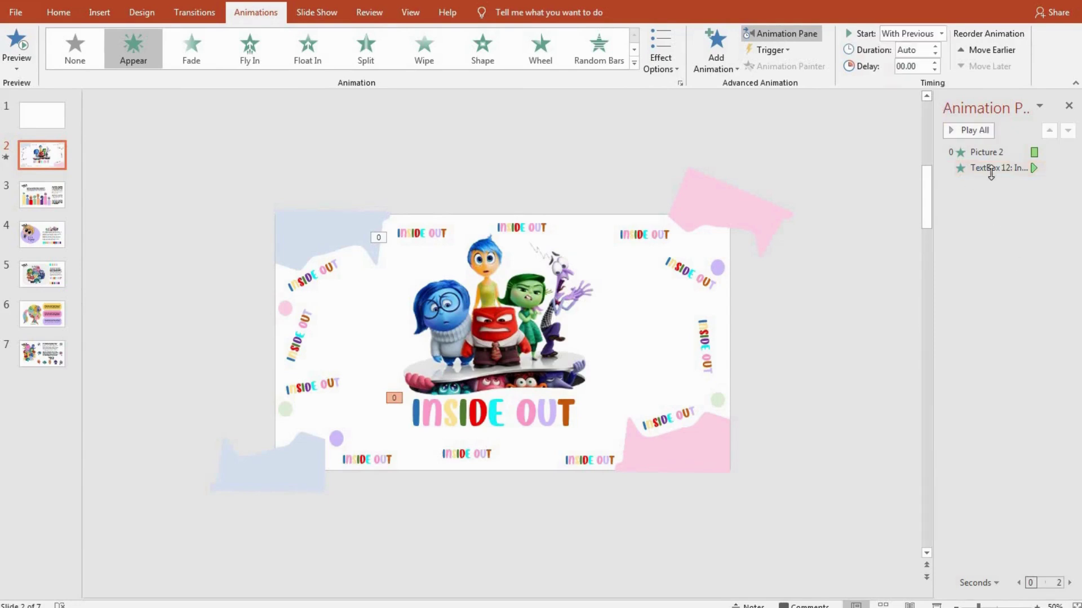
click(967, 132)
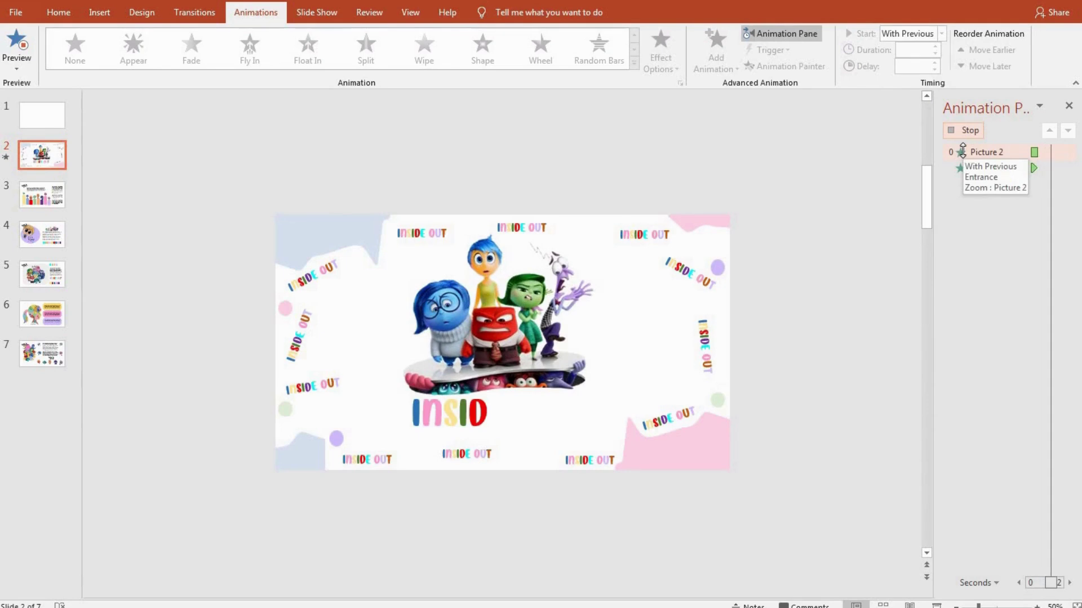
click(47, 202)
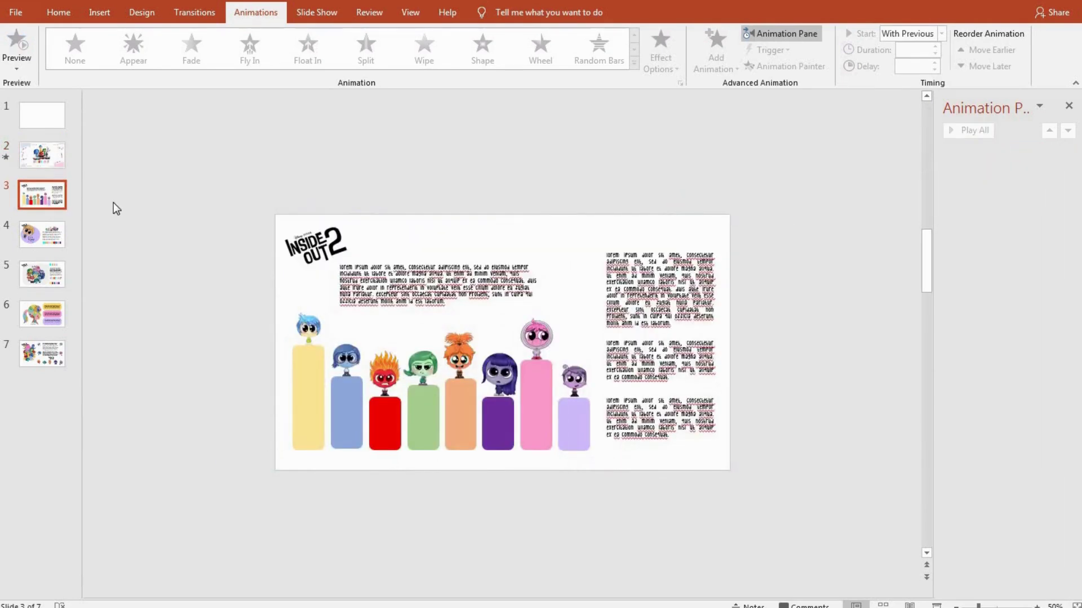
click(46, 159)
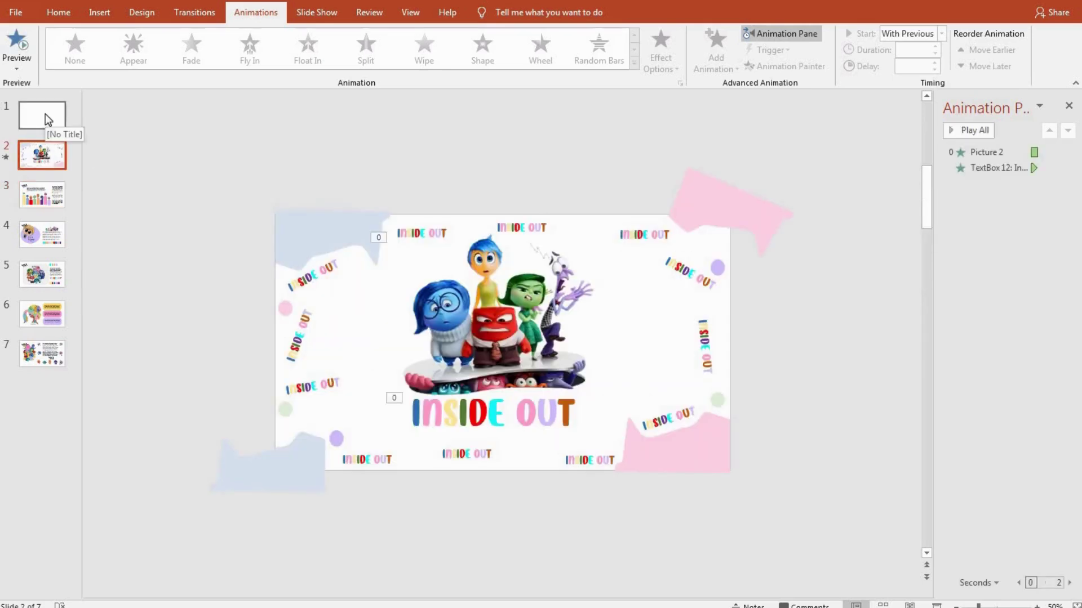
click(45, 114)
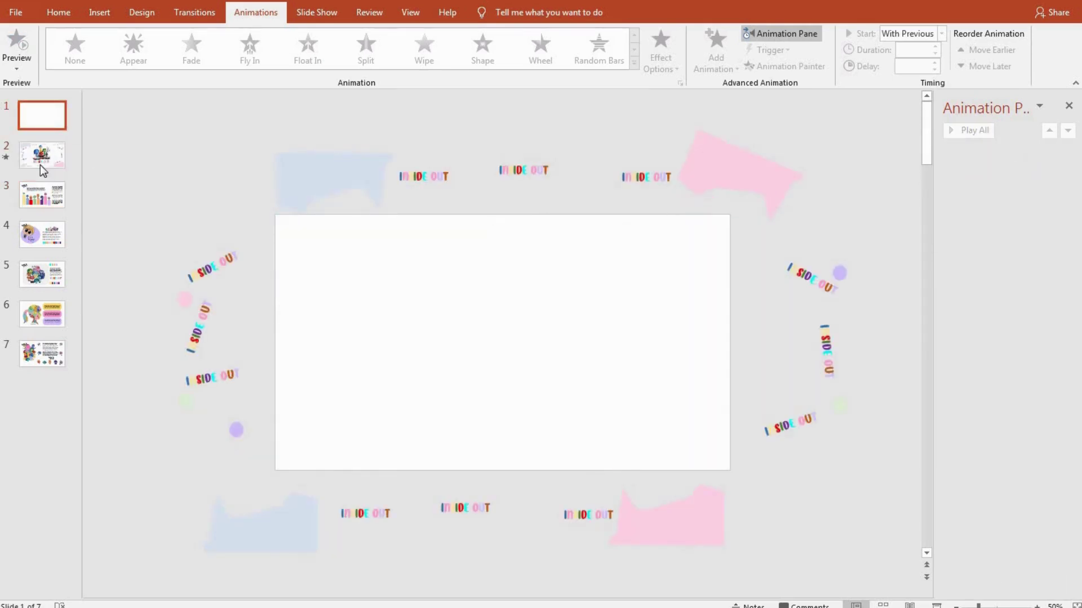
Step: Copy all of slide 1's off-slide decorations and paste them onto slide 3
click(207, 264)
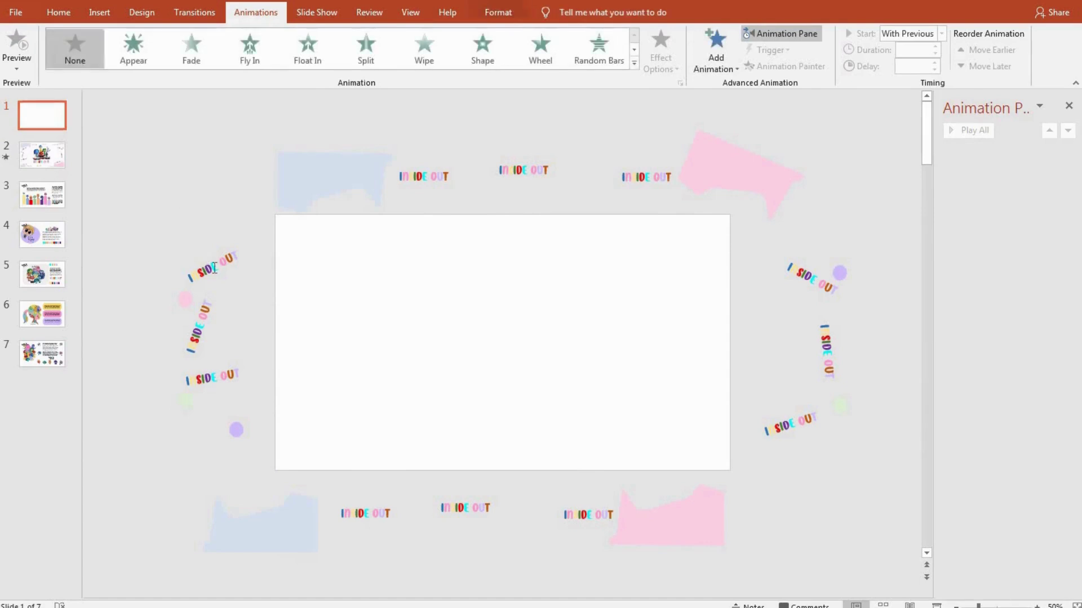
click(465, 204)
key(ctrl+a)
click(42, 195)
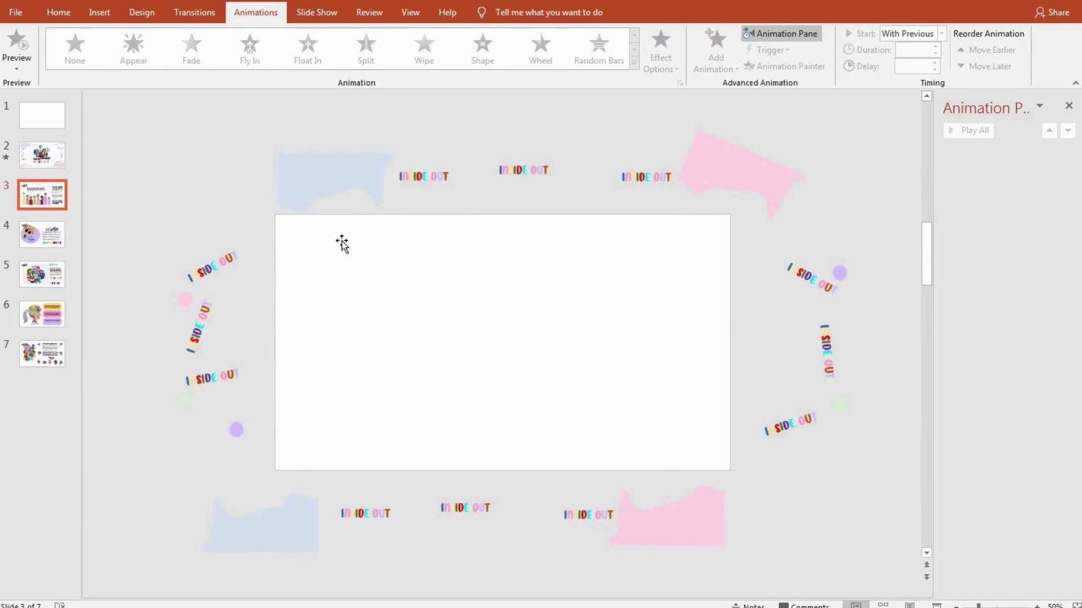
key(ctrl+v)
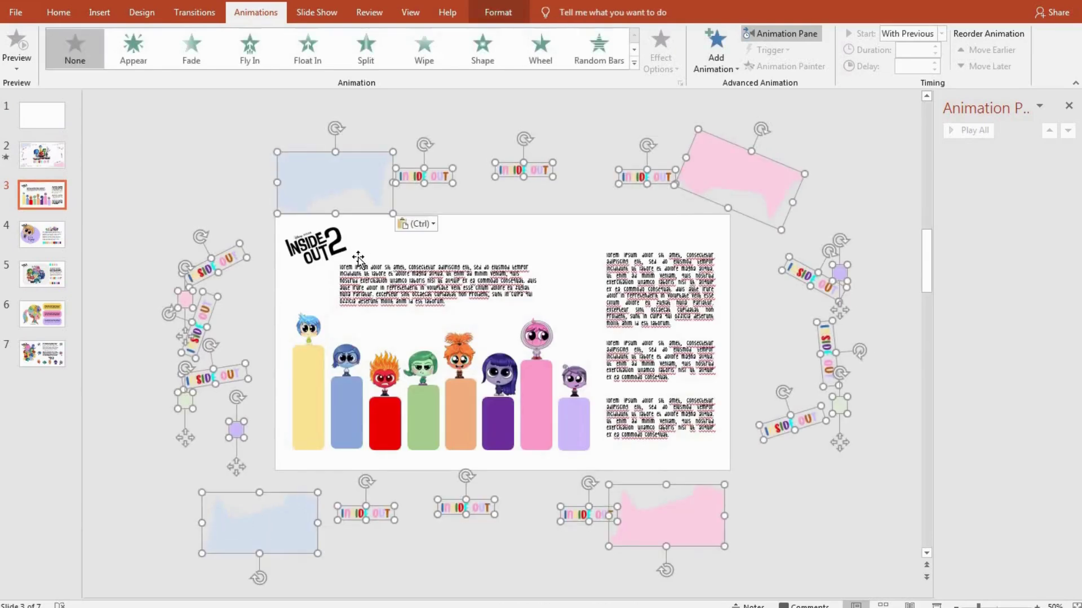
click(139, 65)
Step: Apply the Morph transition to slide 3 and preview it
click(198, 15)
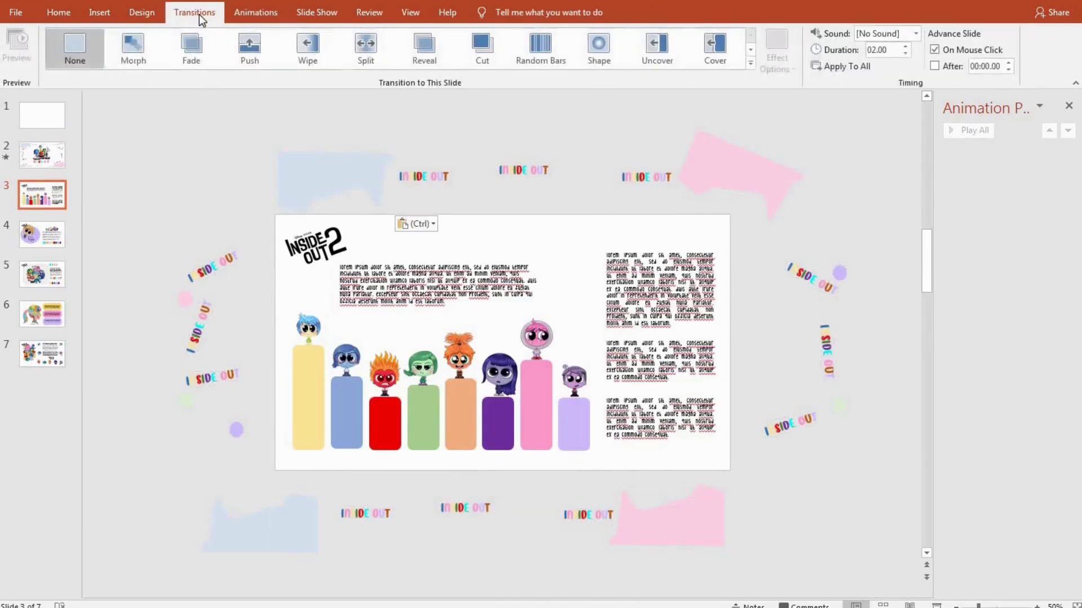
click(148, 37)
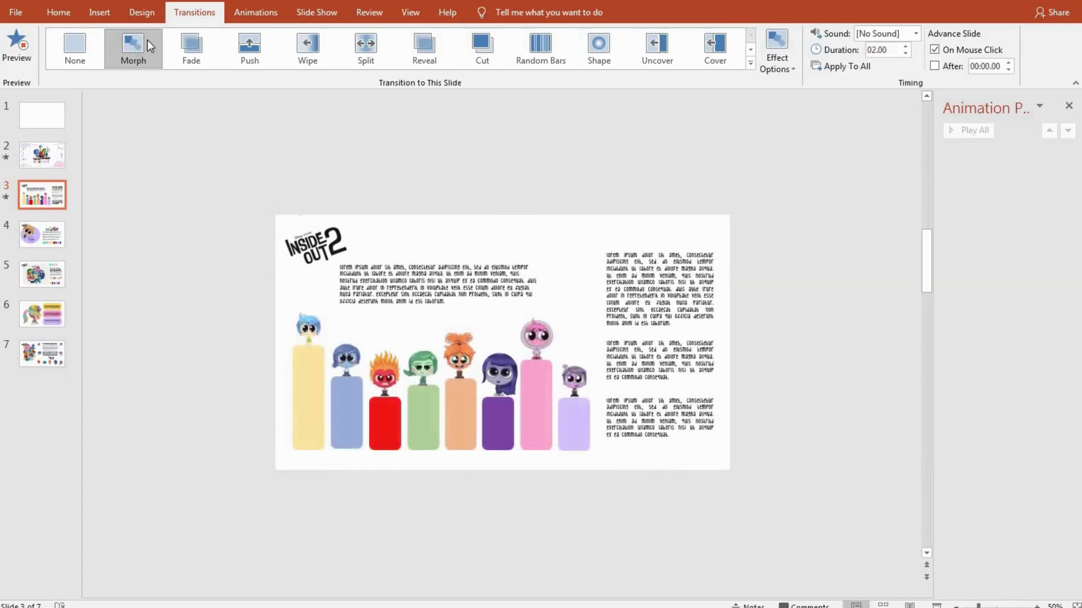
click(150, 45)
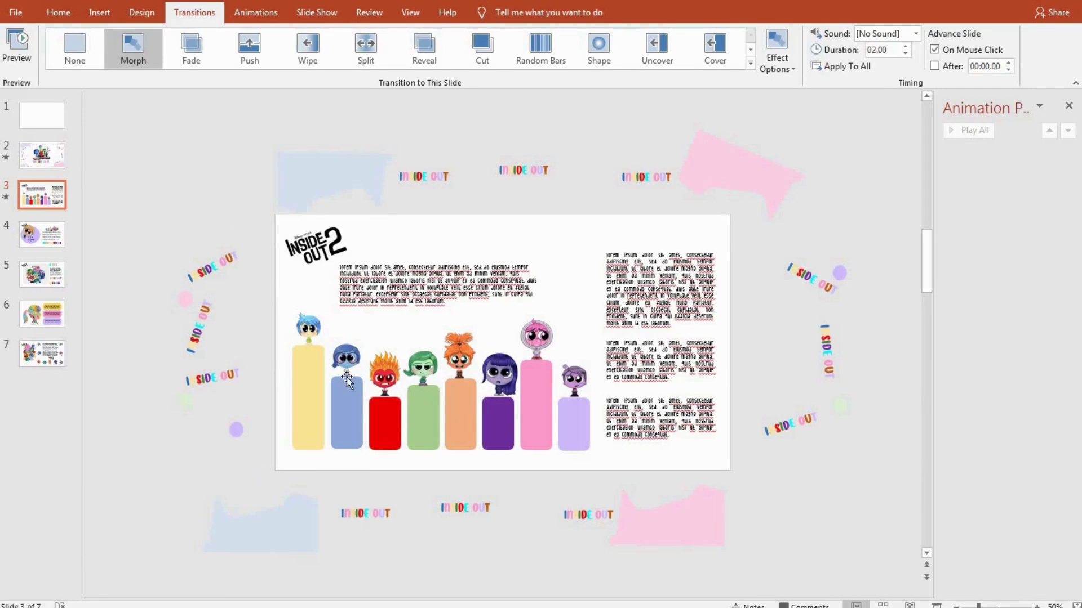
click(319, 383)
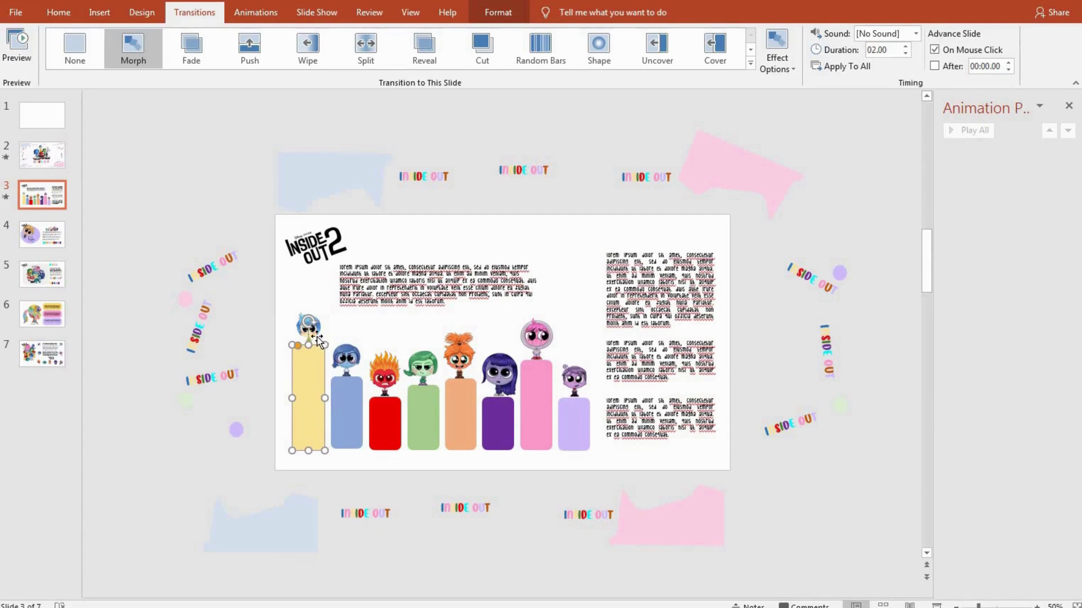
Step: Apply Wipe to the yellow bar and Joy, then switch Joy's entrance to Fade
shift+click(303, 326)
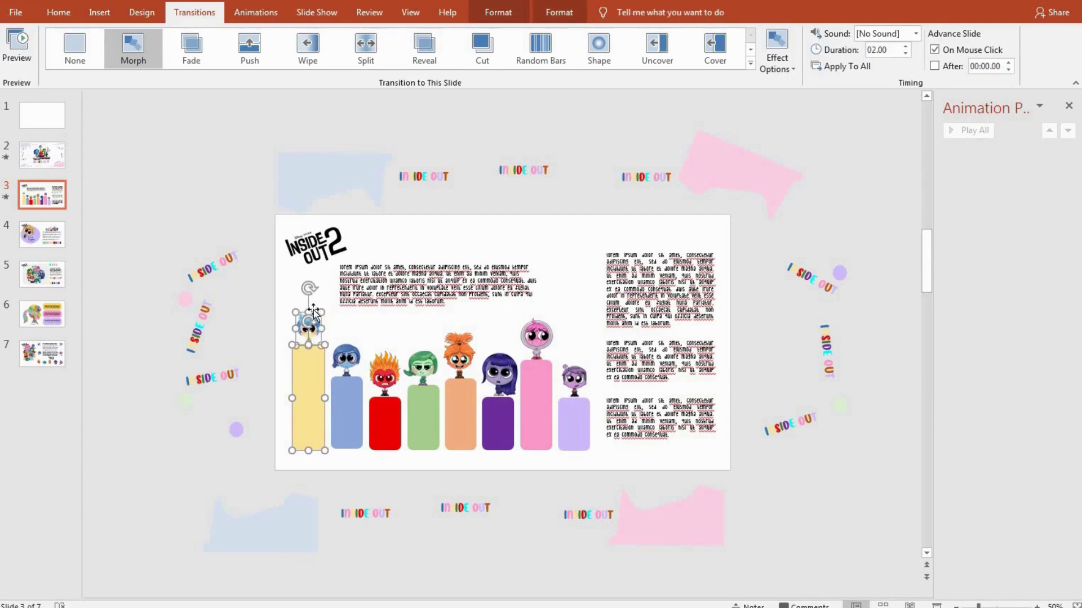
click(249, 16)
click(405, 43)
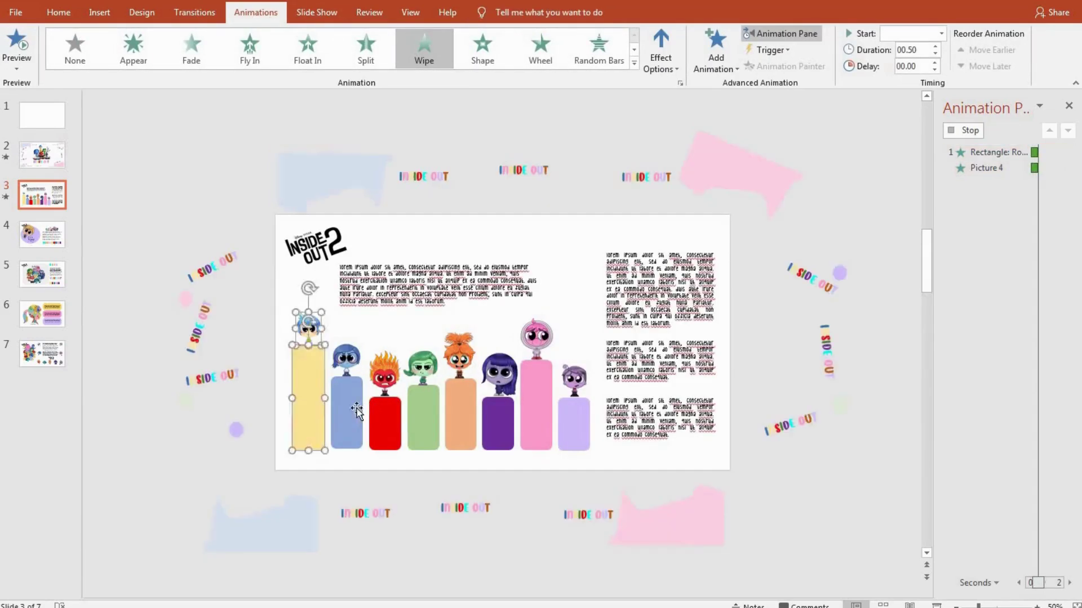
click(308, 328)
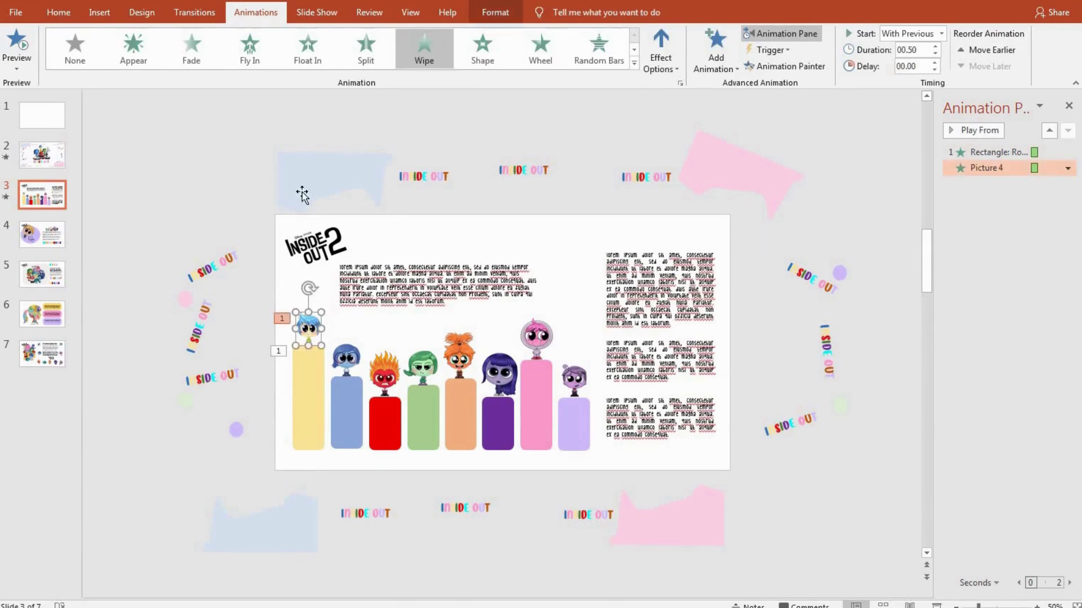
click(190, 58)
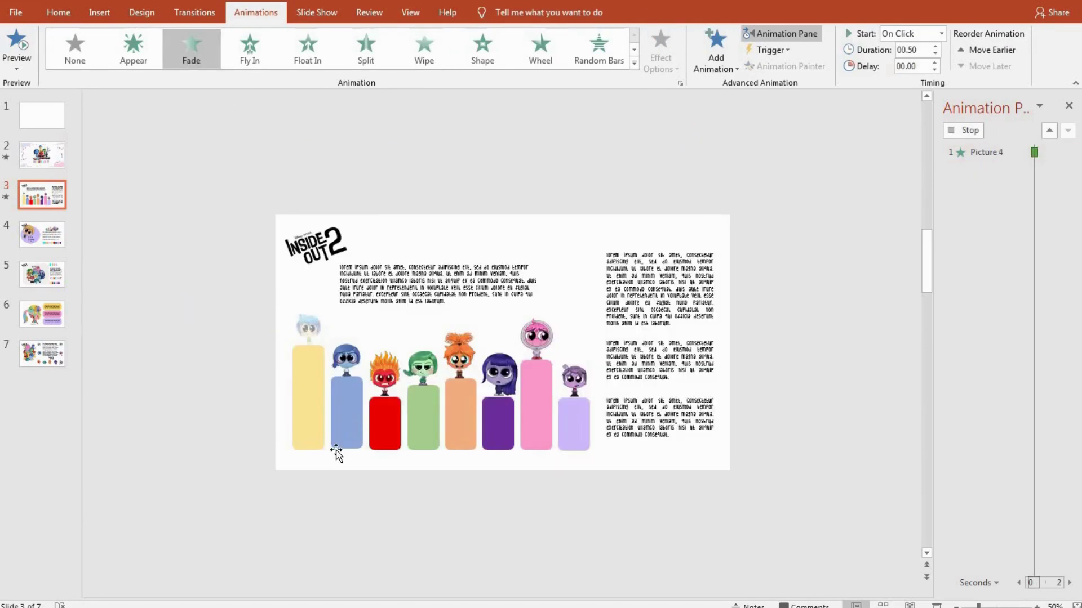
click(346, 412)
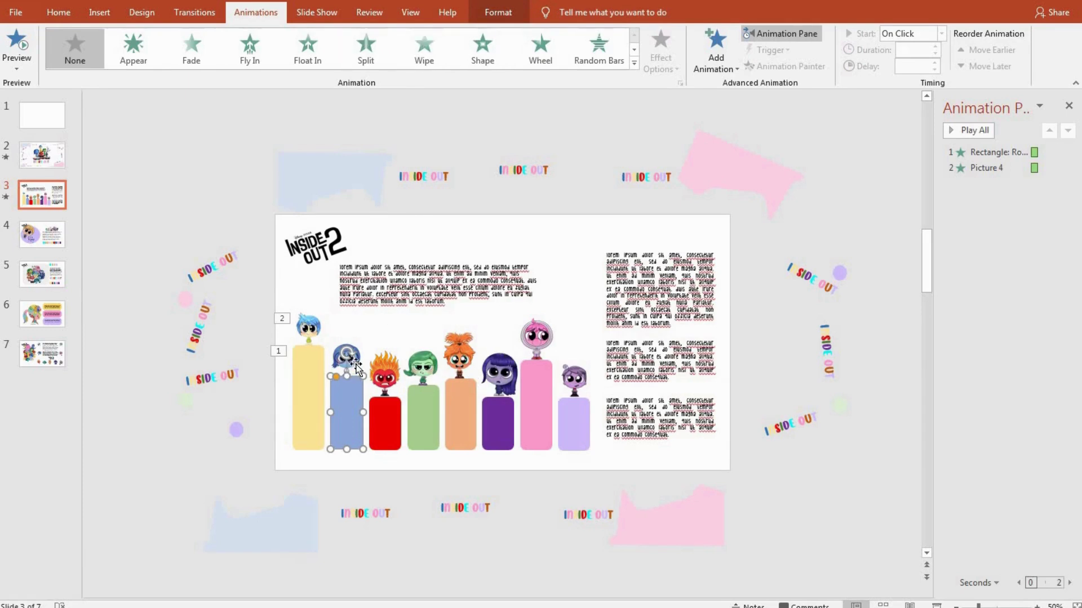
click(312, 365)
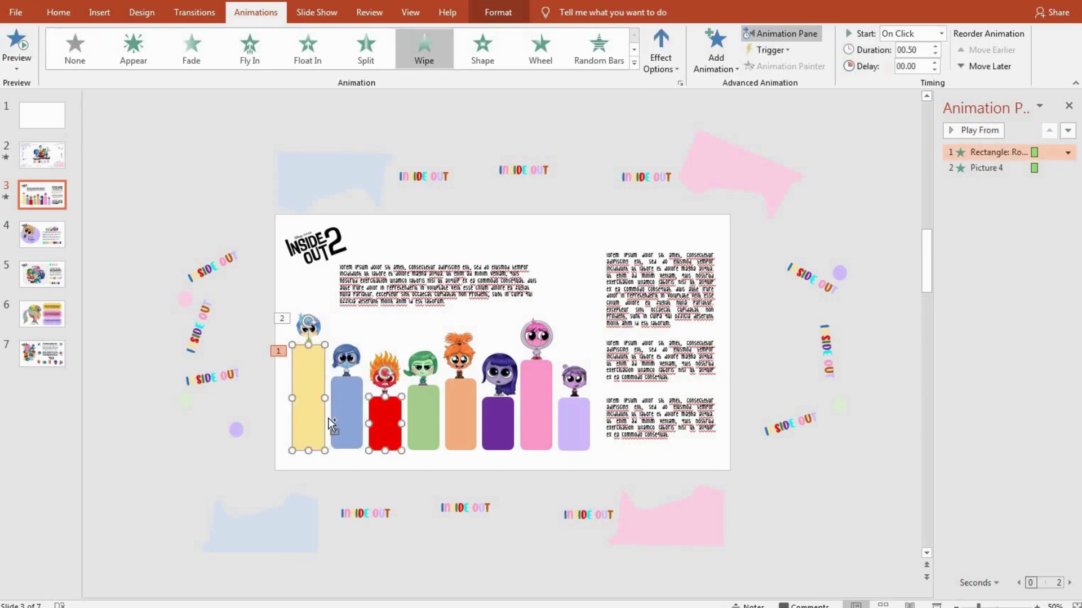
click(328, 418)
Step: Give the yellow, blue, red, green, orange, purple, pink and lavender bars a Wipe entrance
click(314, 397)
shift+click(347, 414)
shift+click(385, 423)
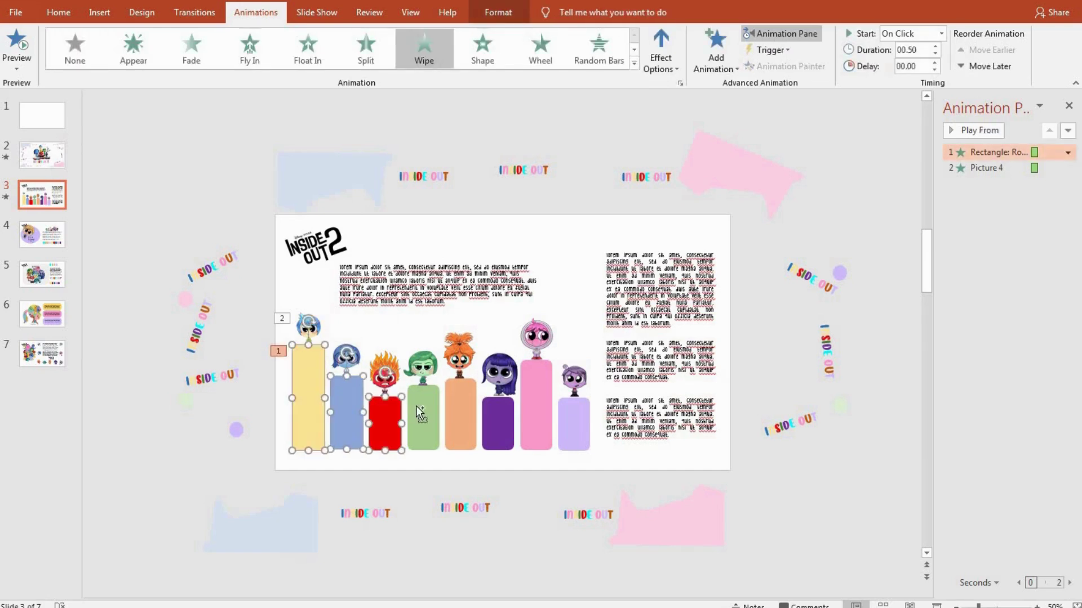
shift+click(422, 417)
shift+click(460, 414)
shift+click(504, 424)
shift+click(543, 418)
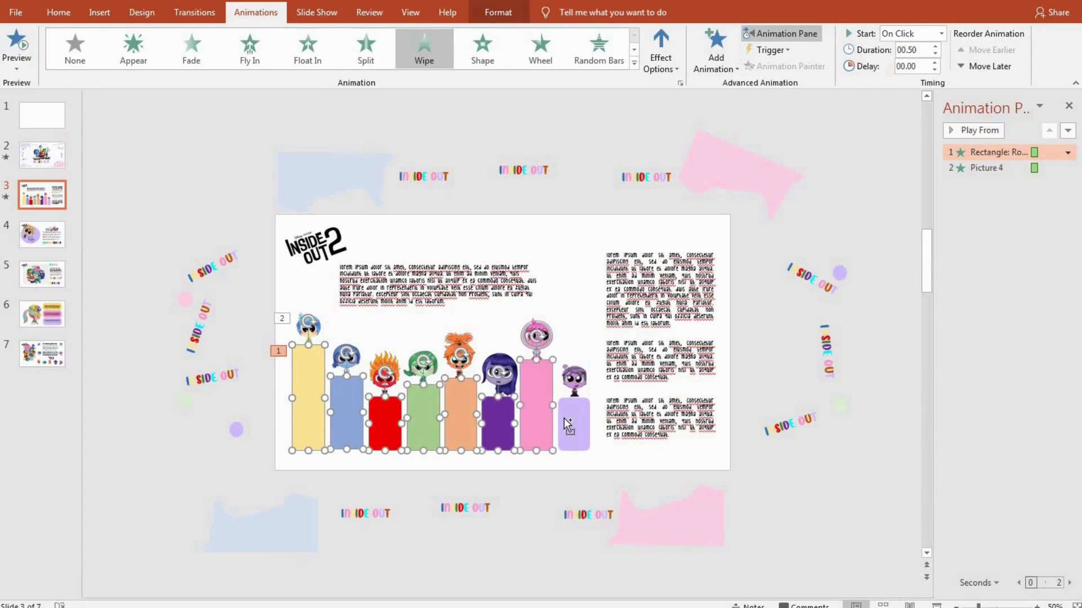
shift+click(566, 418)
click(425, 52)
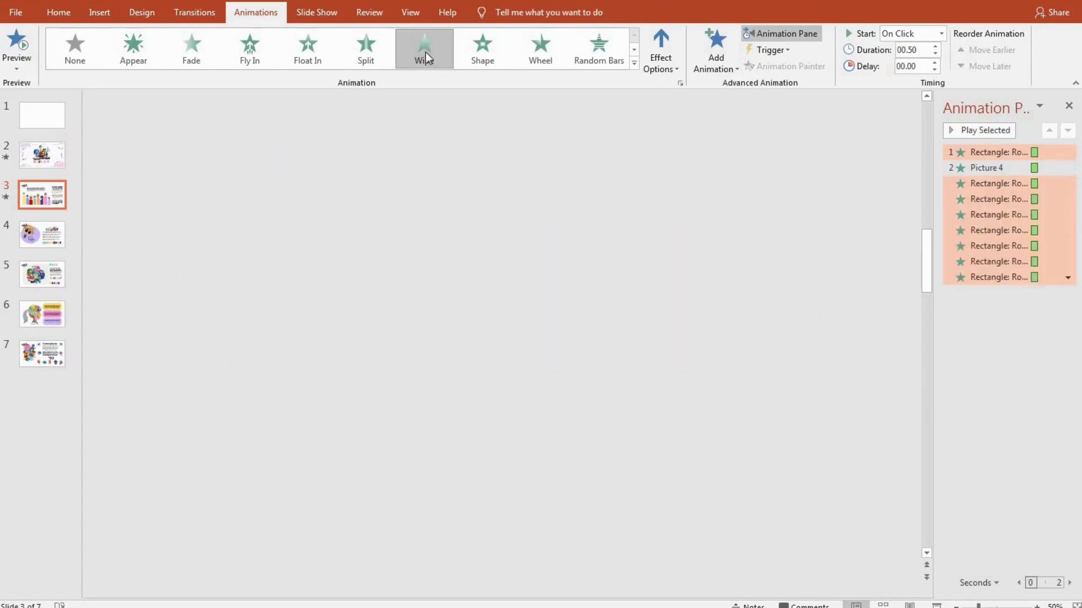
Step: Lengthen the bar wipes to 1 second and preview them
click(653, 59)
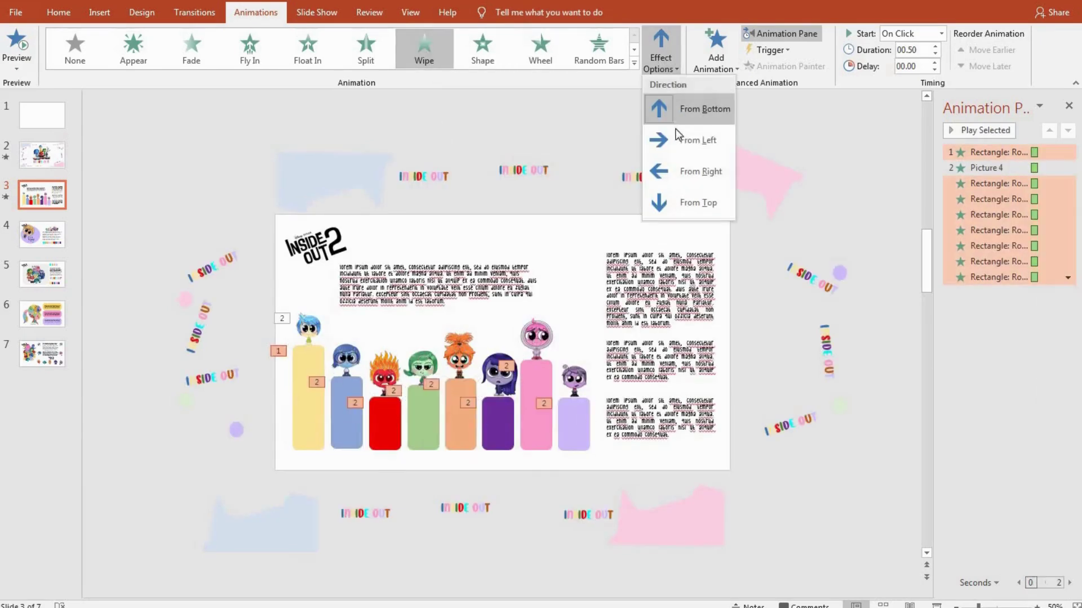
click(935, 46)
click(935, 47)
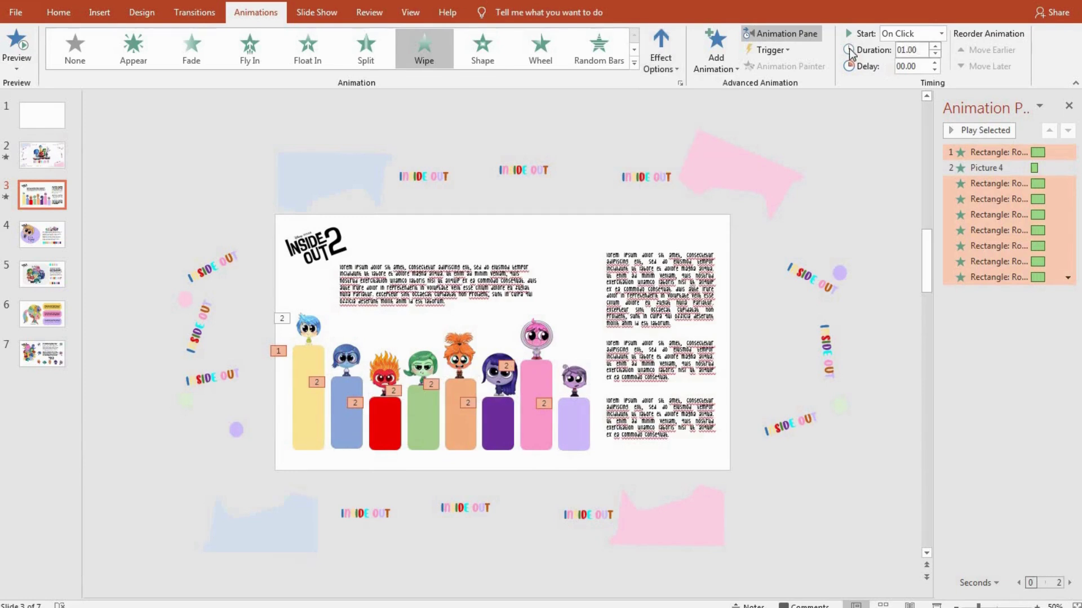
click(961, 130)
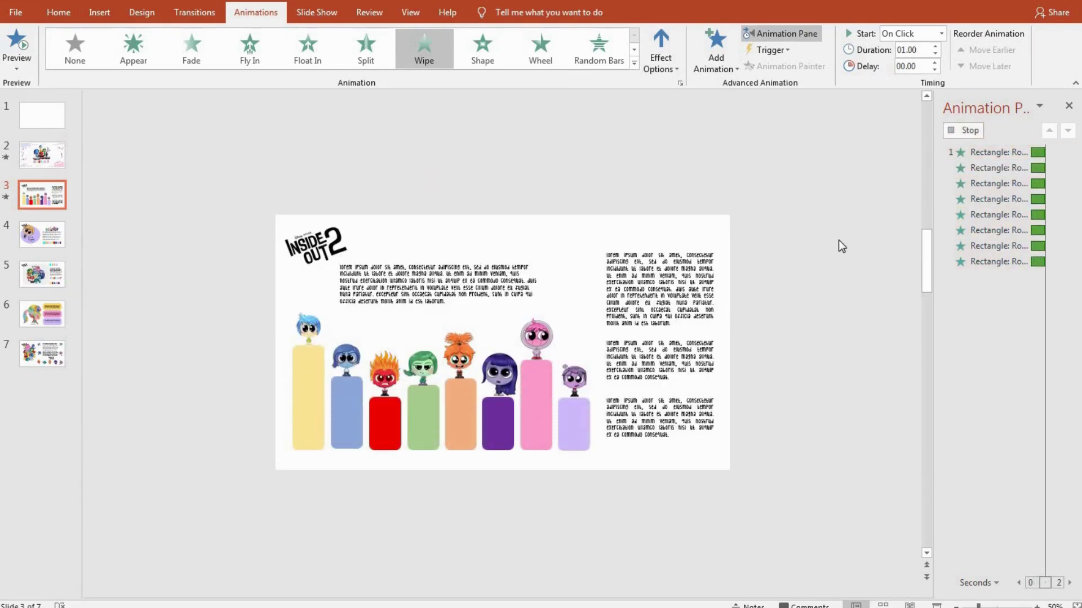
Step: Give Joy (Picture 4) and Sadness Fade entrances, moving Joy's after the bars
click(304, 312)
click(192, 63)
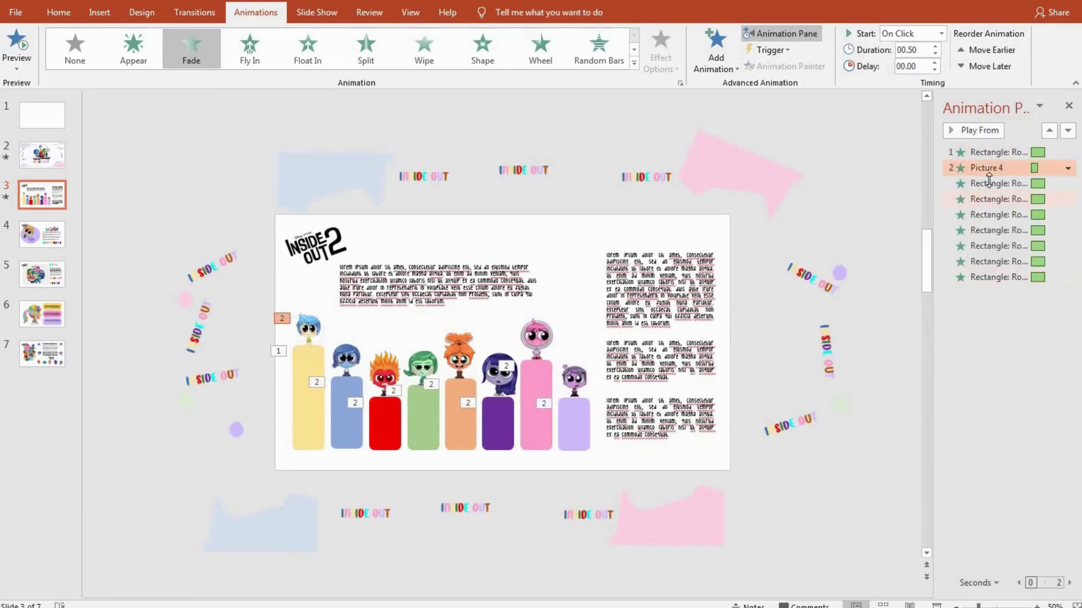
drag(992, 167, 988, 278)
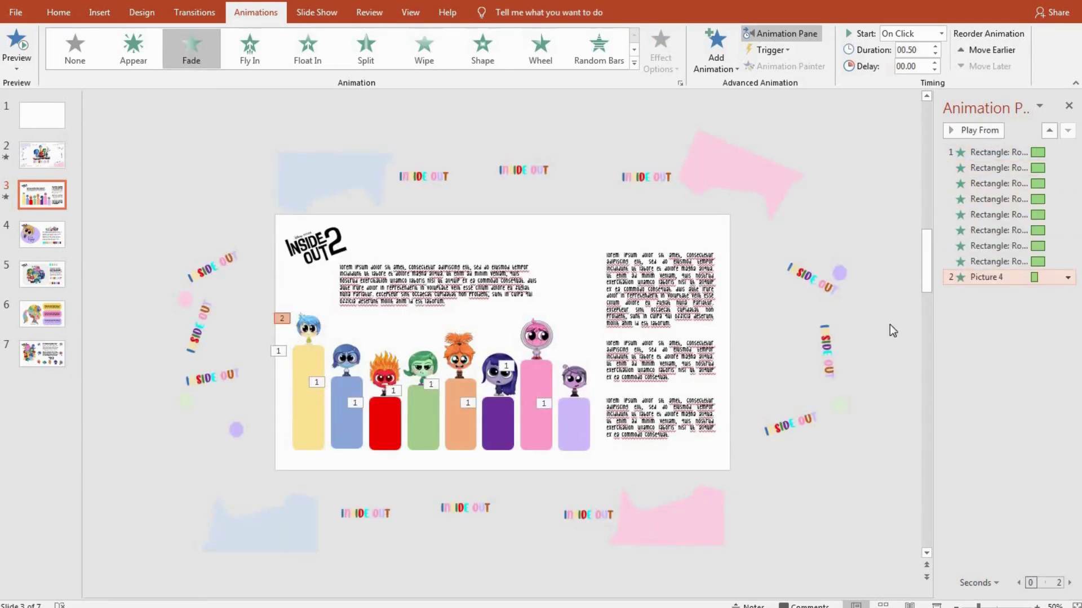
click(495, 336)
click(345, 361)
click(192, 53)
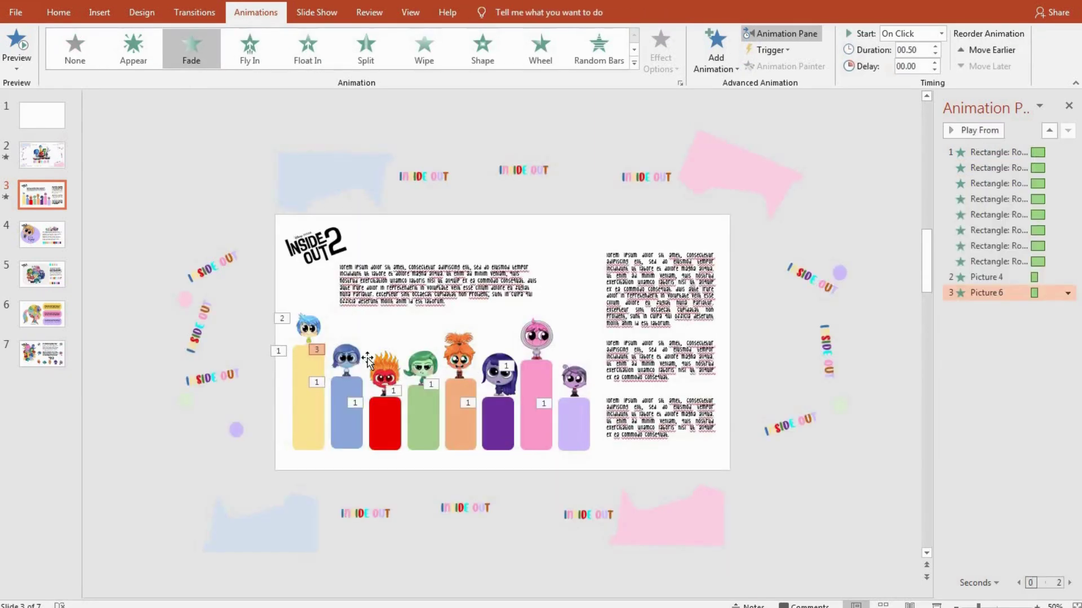
Step: Give the red, green, orange, purple, pink and lavender characters Fade entrances
click(384, 372)
click(190, 60)
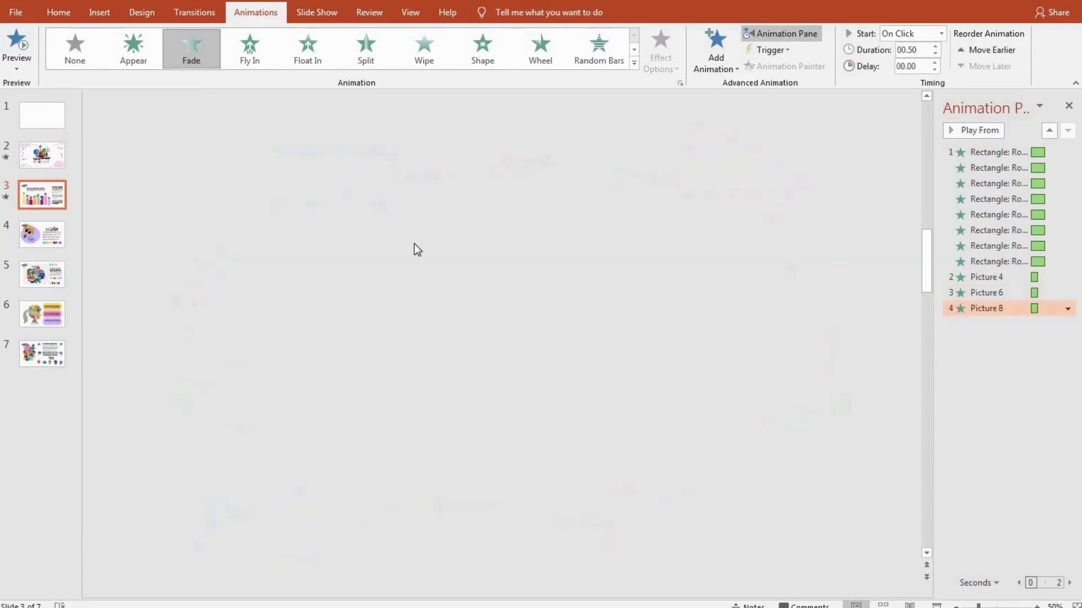
click(420, 364)
shift+click(457, 350)
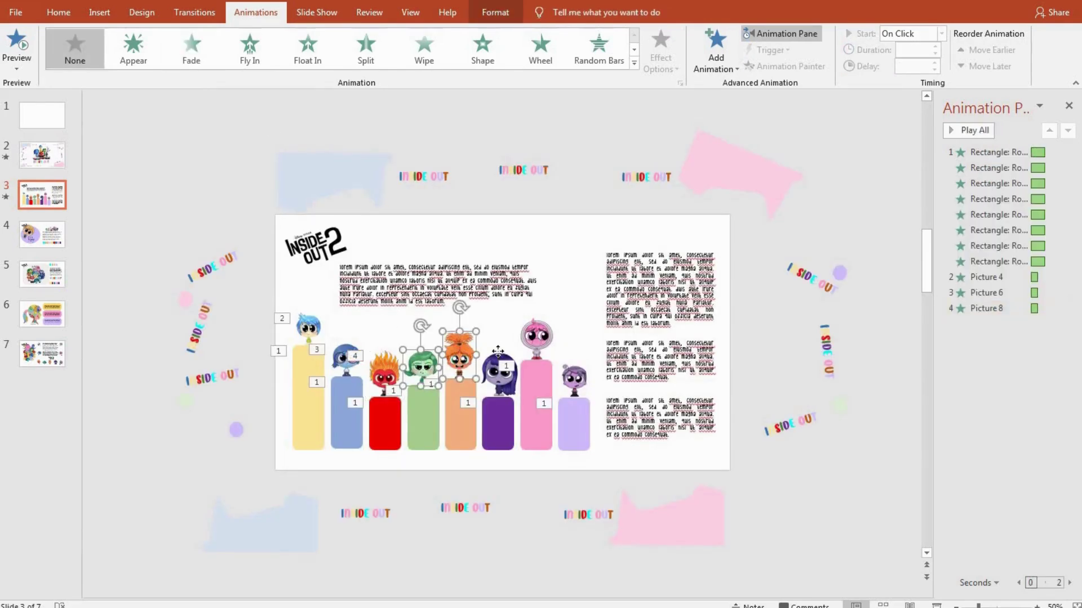
shift+click(498, 361)
shift+click(537, 339)
shift+click(574, 377)
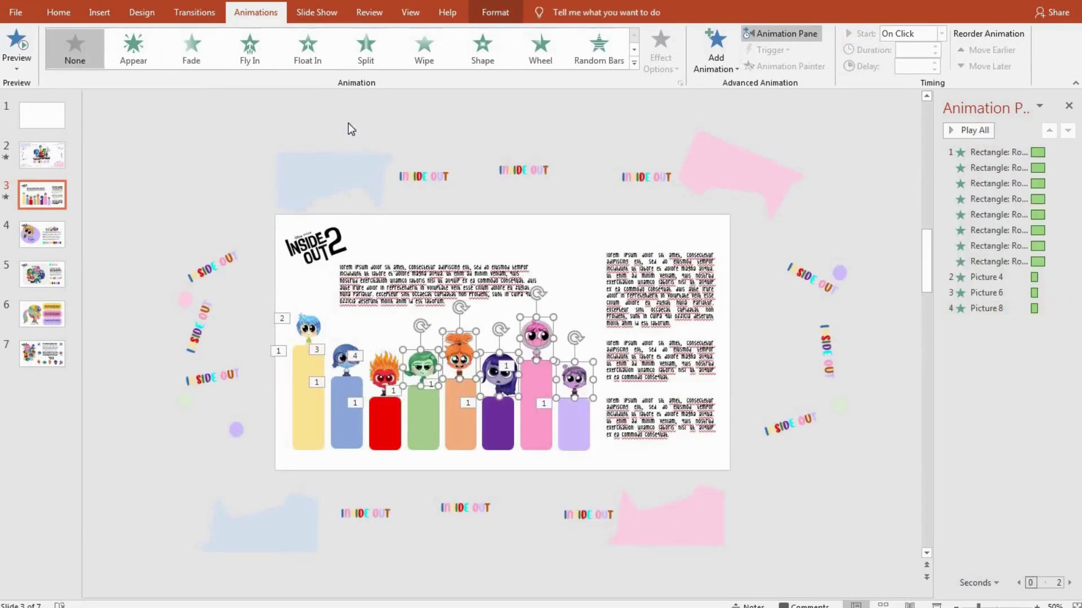
click(169, 55)
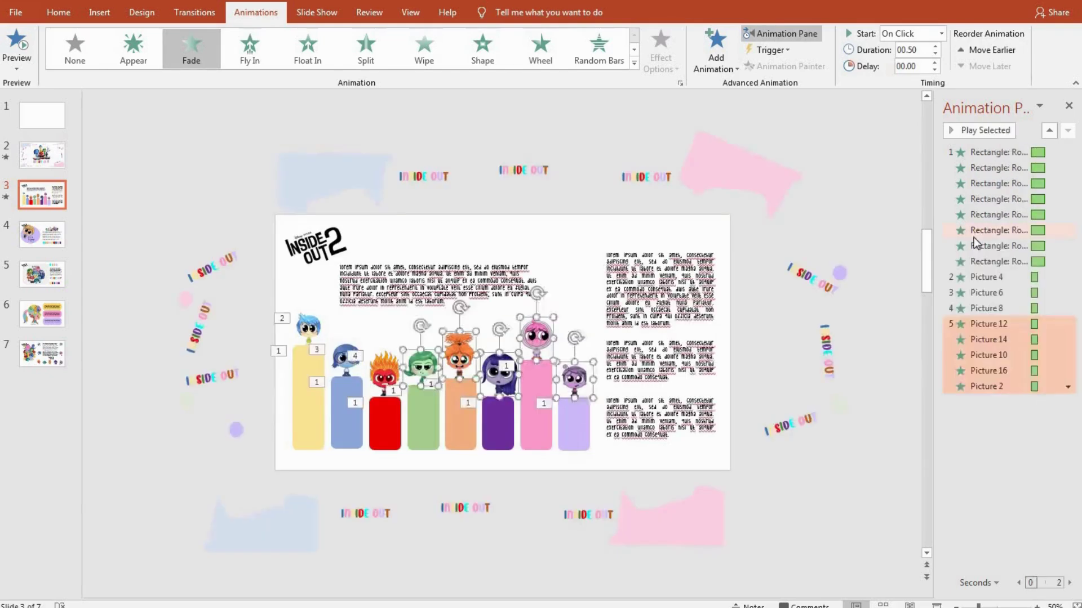
Step: Set every slide 3 animation to start With Previous
click(974, 238)
key(ctrl+a)
click(898, 36)
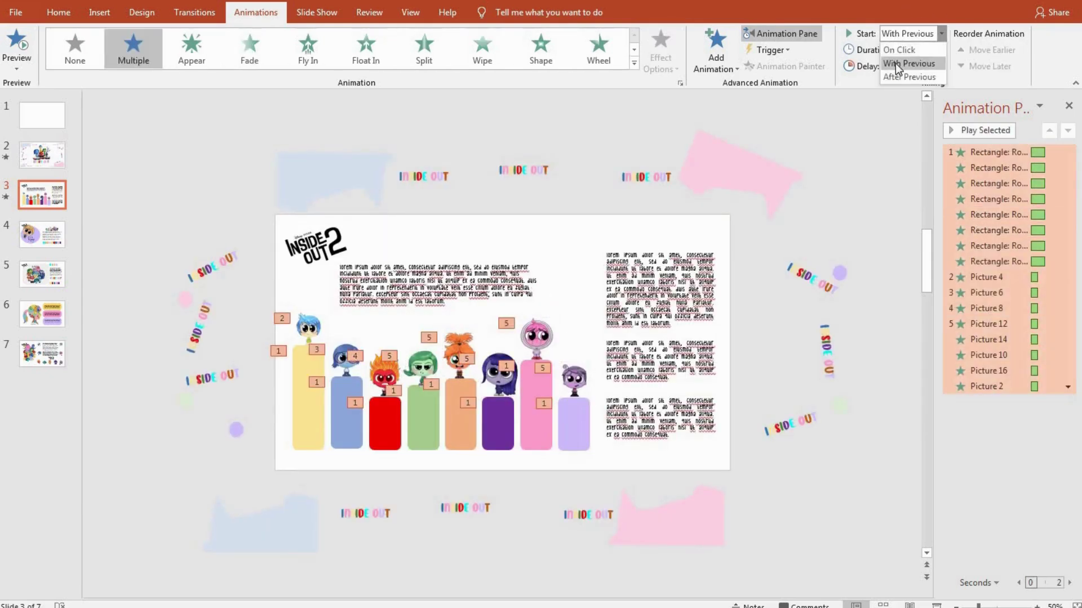
click(895, 63)
click(996, 275)
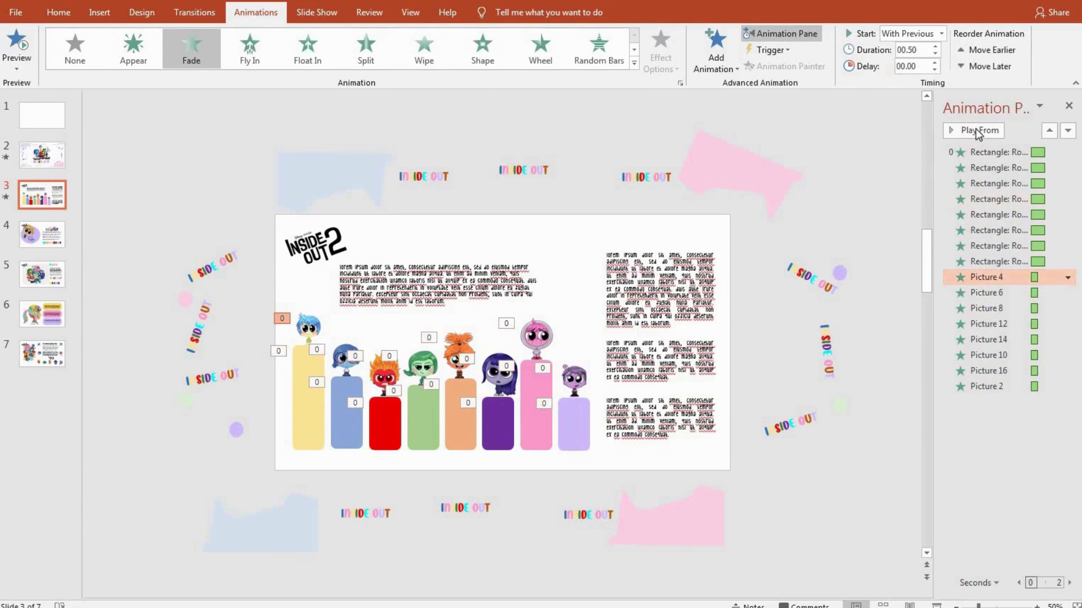
Step: Set delays of 1 s for Picture 4, 1.5 s for Picture 6 and 2 s for Picture 8
click(938, 63)
click(938, 63)
click(938, 63)
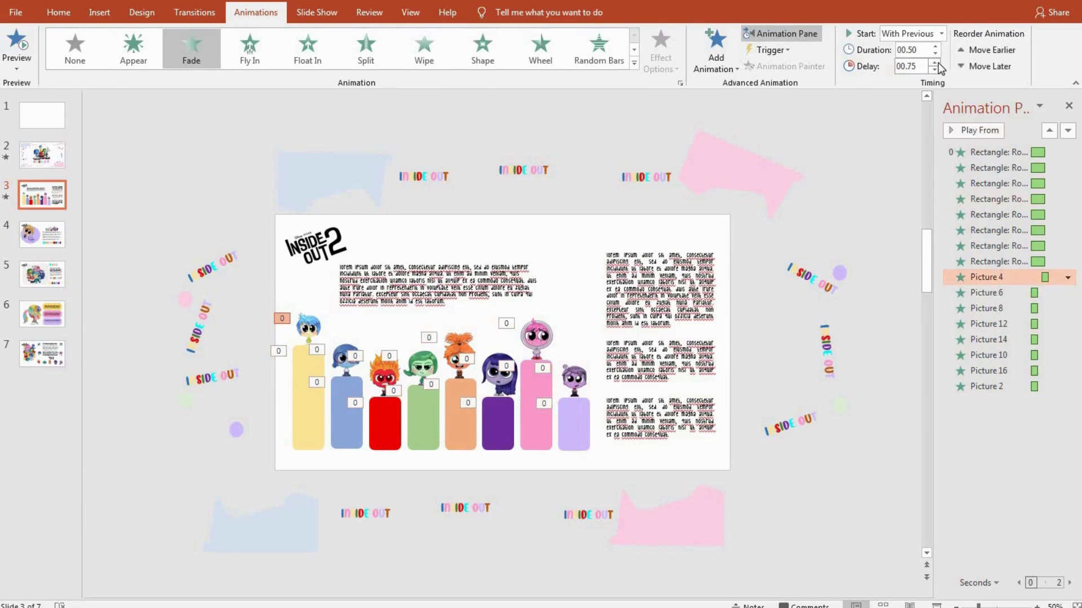
click(938, 63)
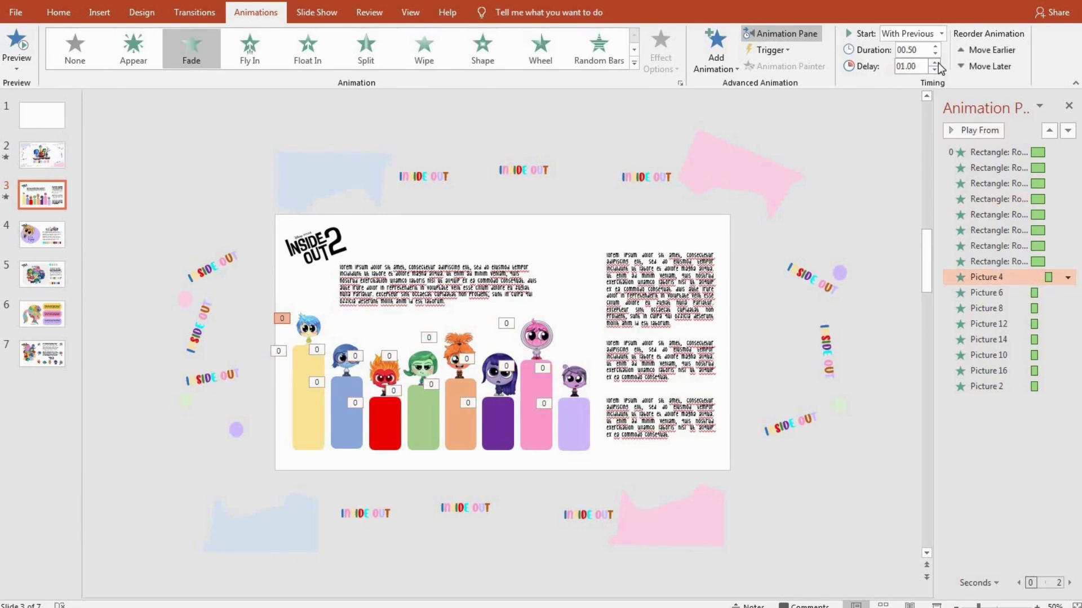
click(975, 293)
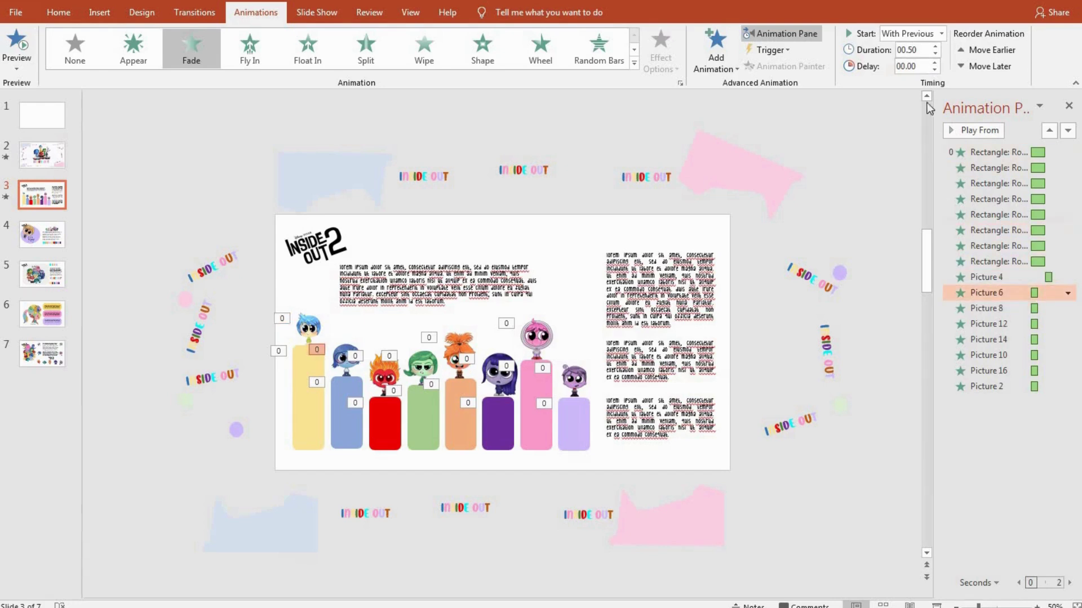
double_click(921, 66)
text(1.50)
click(974, 308)
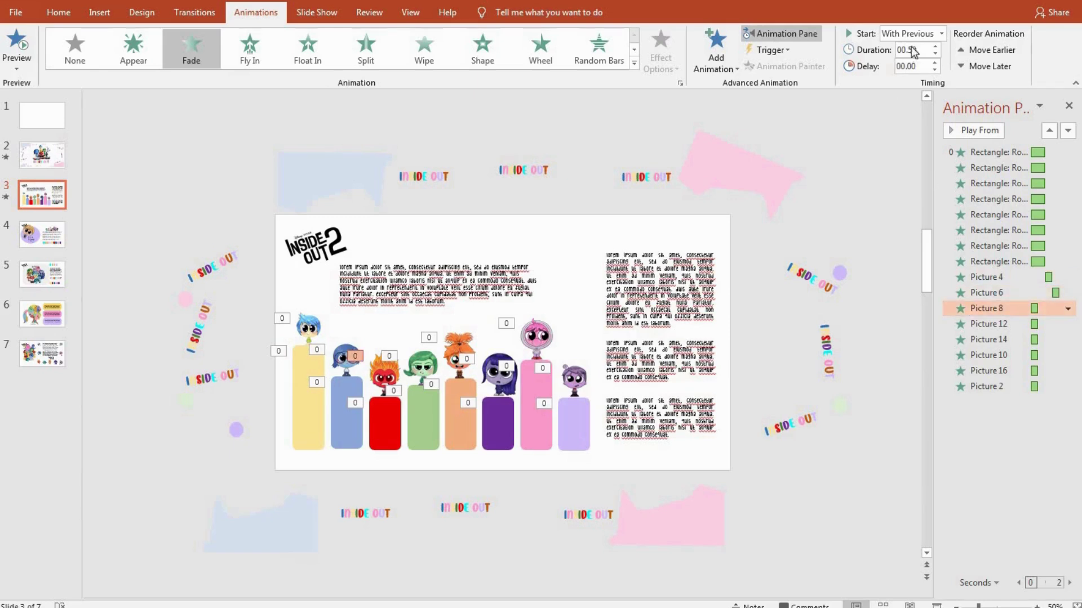
click(915, 51)
double_click(916, 68)
text(2)
key(Return)
Step: Set delays of 2.5 s for Picture 12, 3 s for Picture 14 and 3.5 s for Picture 10
click(992, 326)
double_click(913, 66)
text(2)
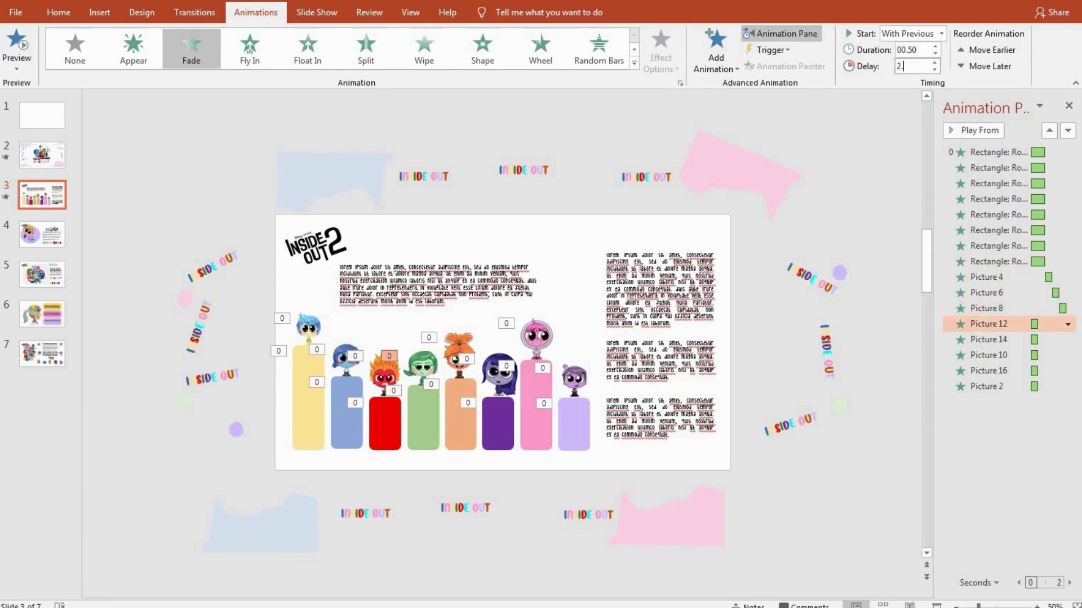
key(Return)
click(988, 340)
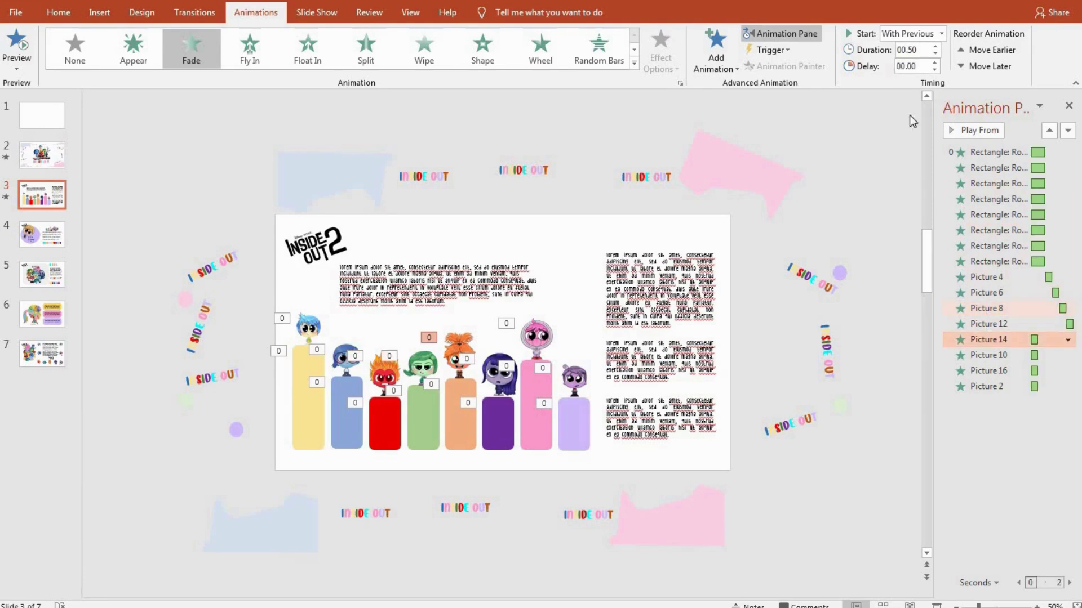
text(3)
key(Return)
click(1003, 354)
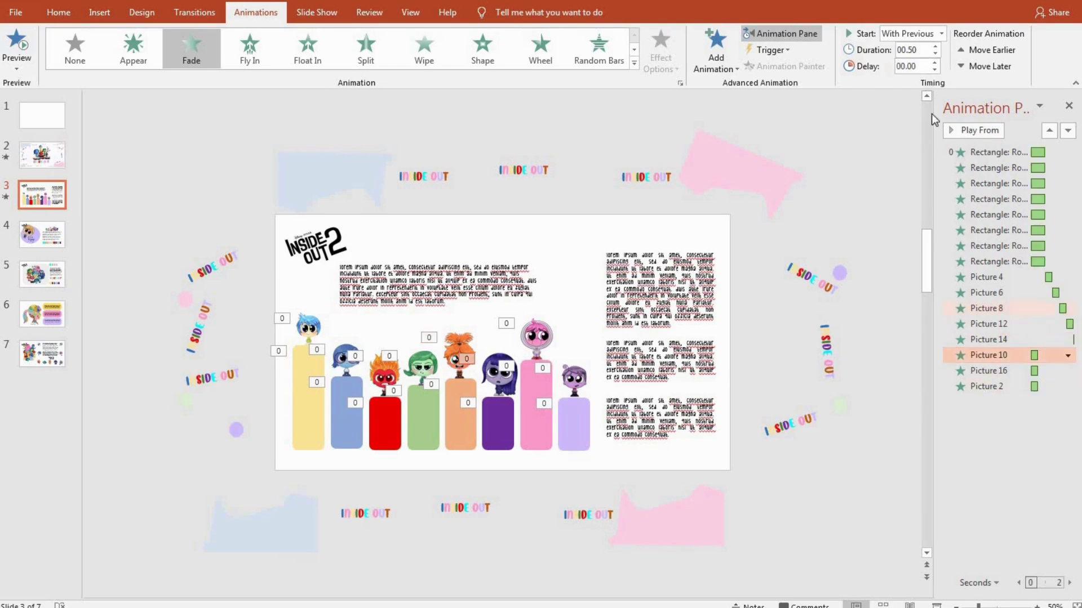
double_click(919, 66)
text(3.50)
click(989, 370)
Step: Give Picture 16 a 4 second delay and Picture 2 a 4.5 second delay
double_click(917, 65)
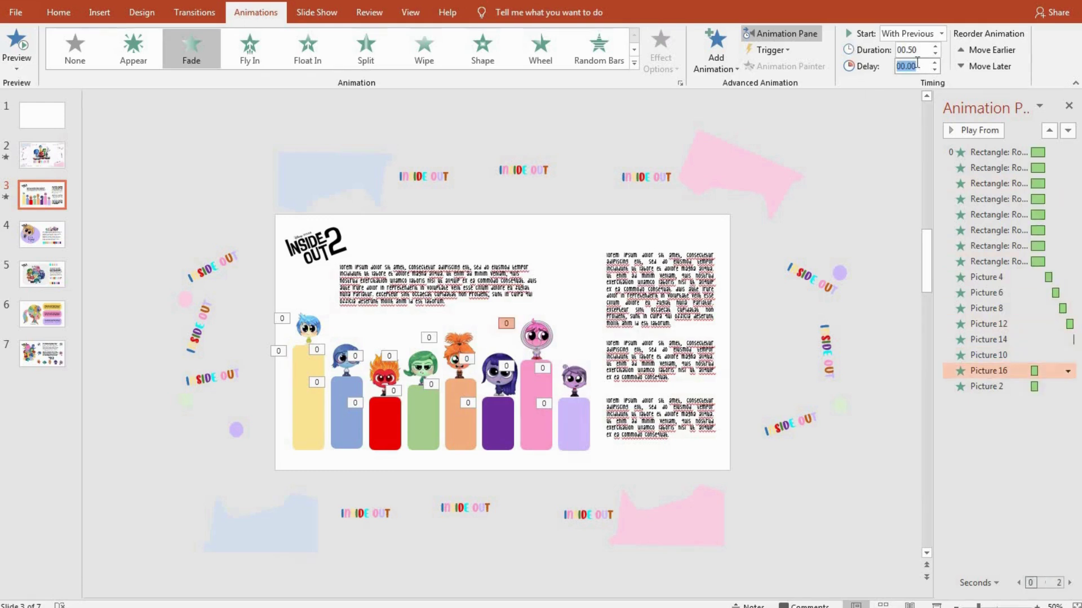
text(5)
key(Return)
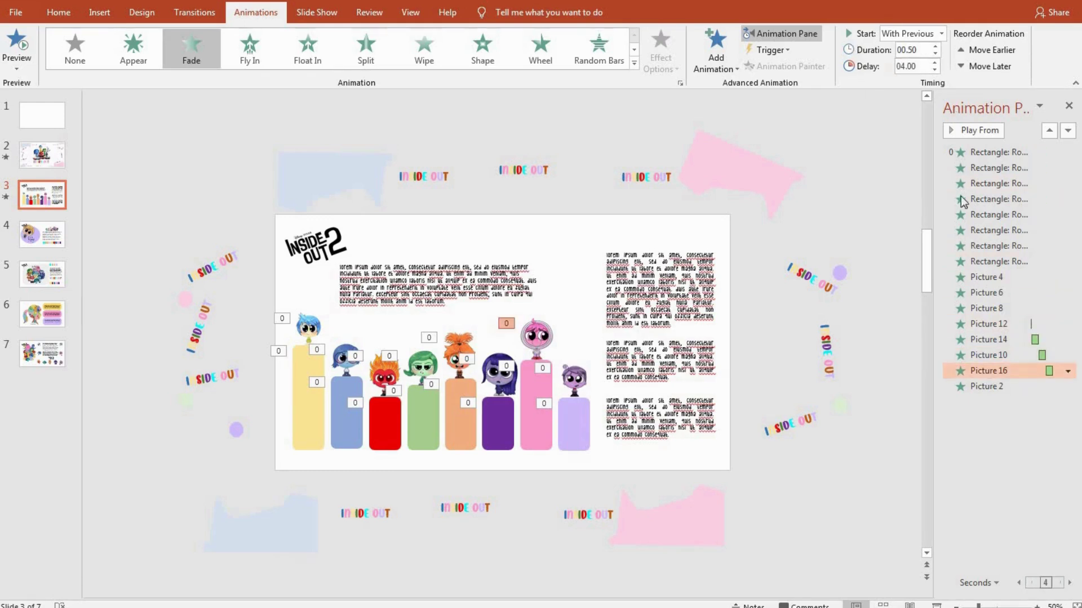
click(983, 389)
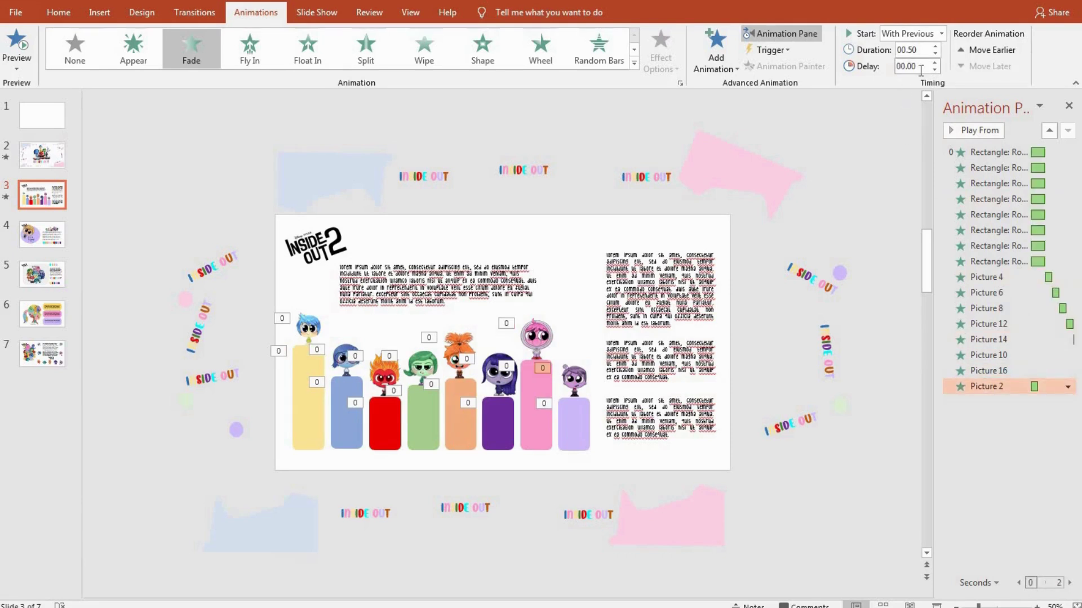
double_click(919, 67)
text(4.5)
key(Return)
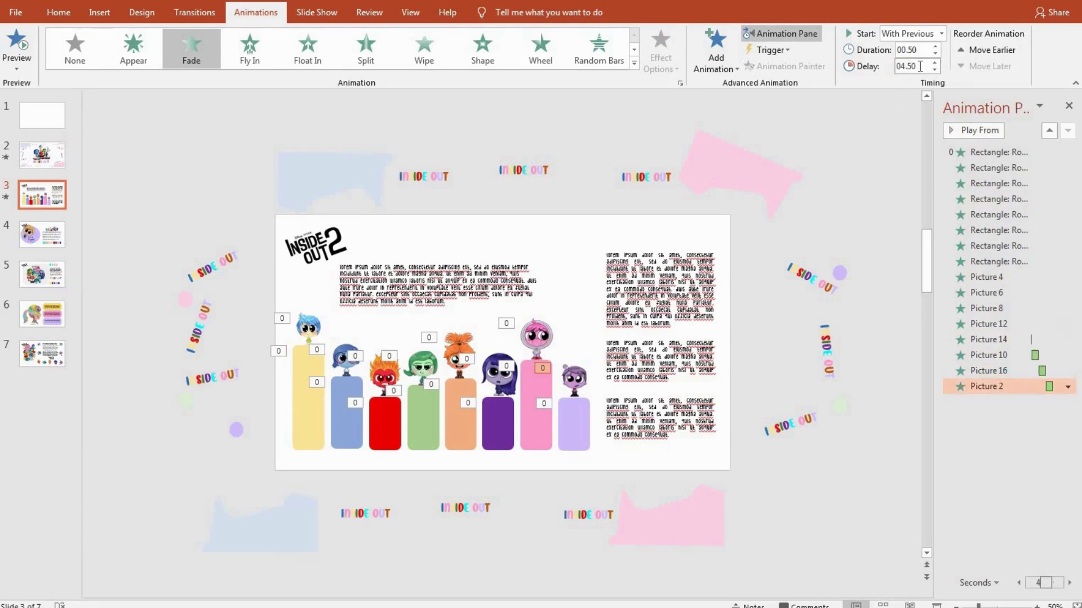
Step: Preview all of slide 3's animations, then go to slide 4
click(1000, 411)
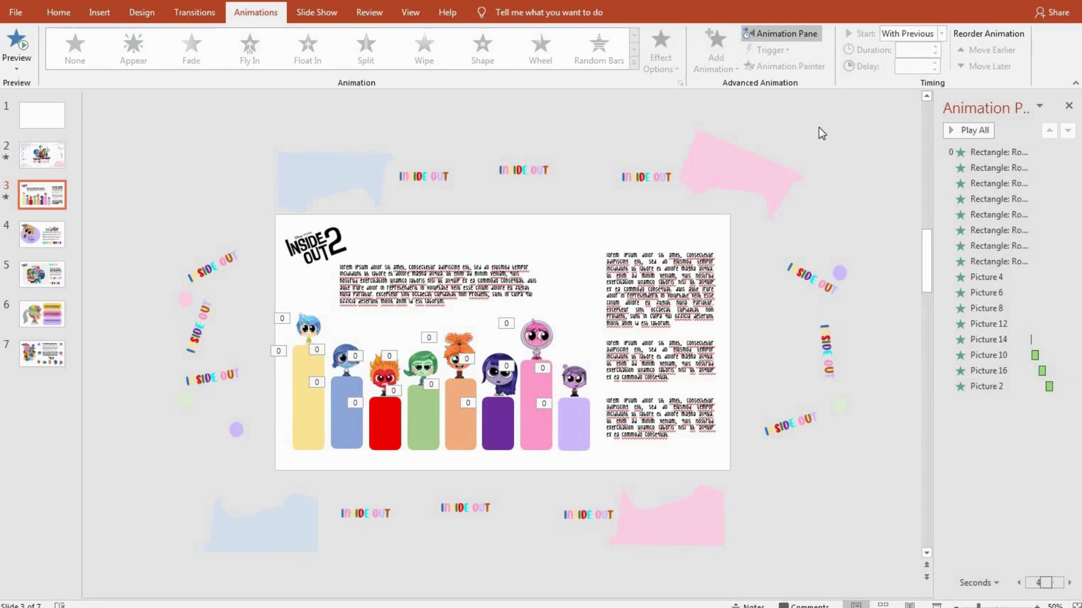
click(948, 130)
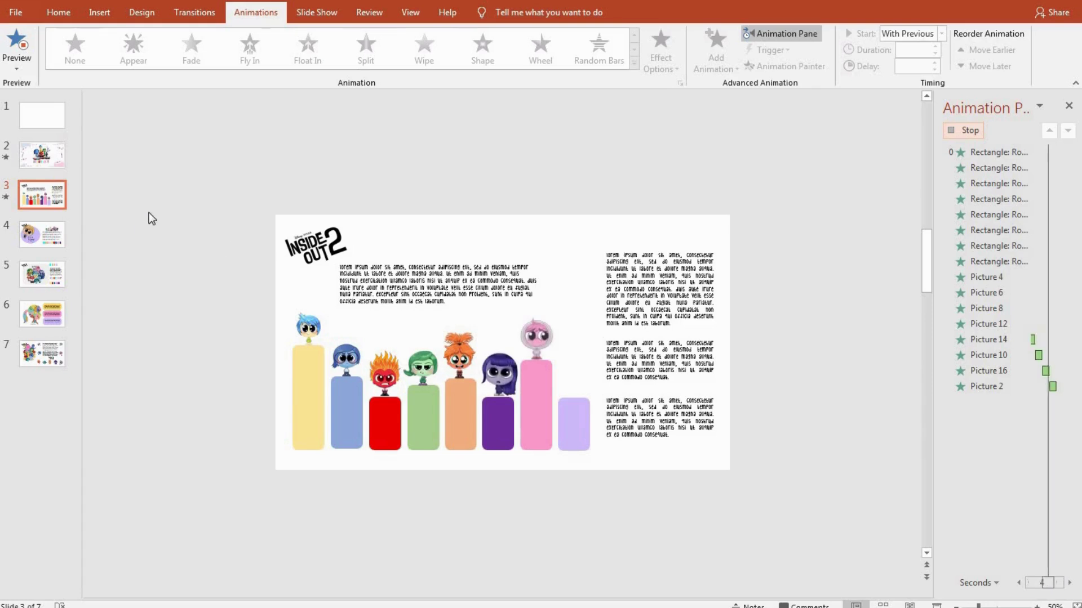
click(62, 234)
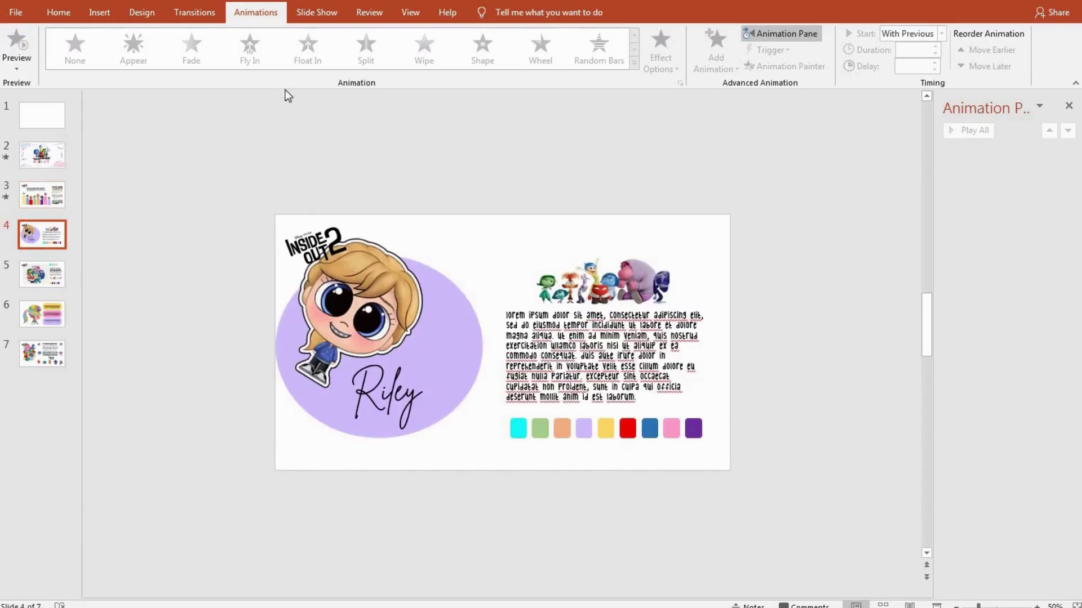
Step: Apply the Cover transition to slide 4 and begin selecting its cyan and green colour squares
click(314, 16)
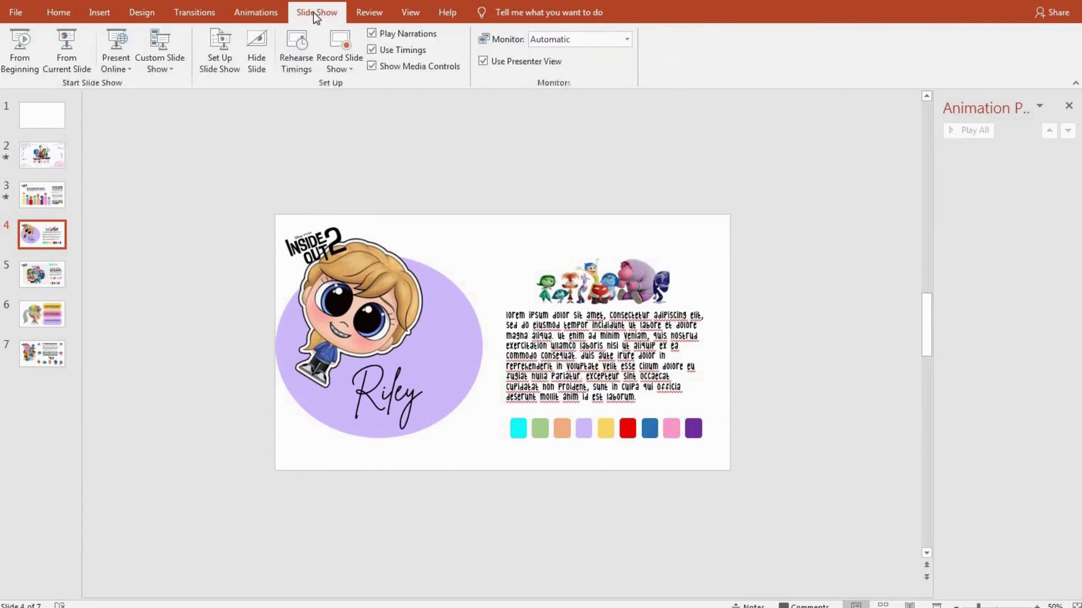
click(243, 21)
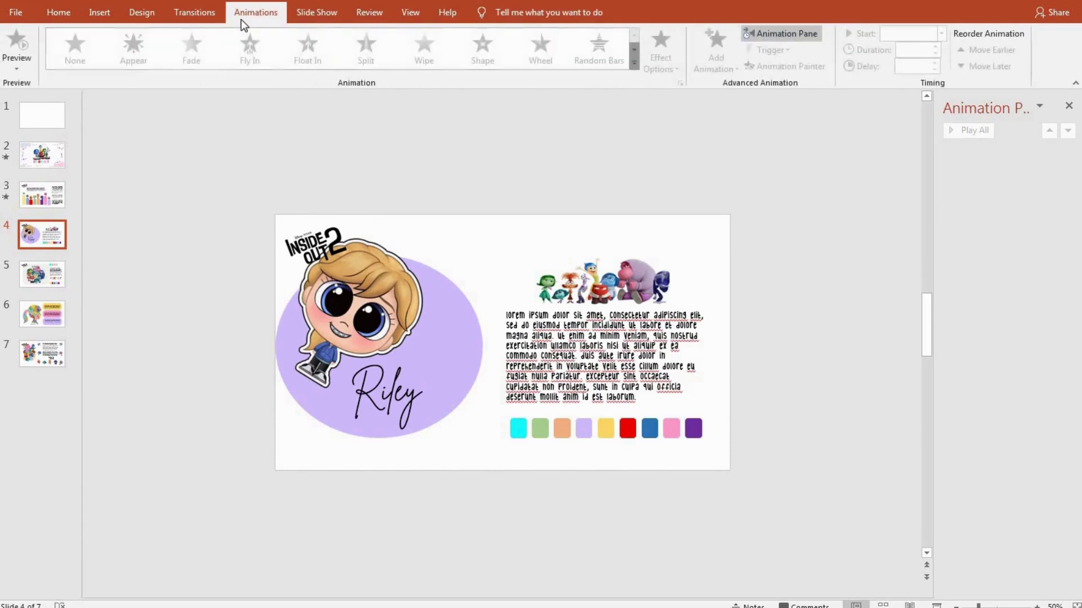
click(201, 19)
click(729, 56)
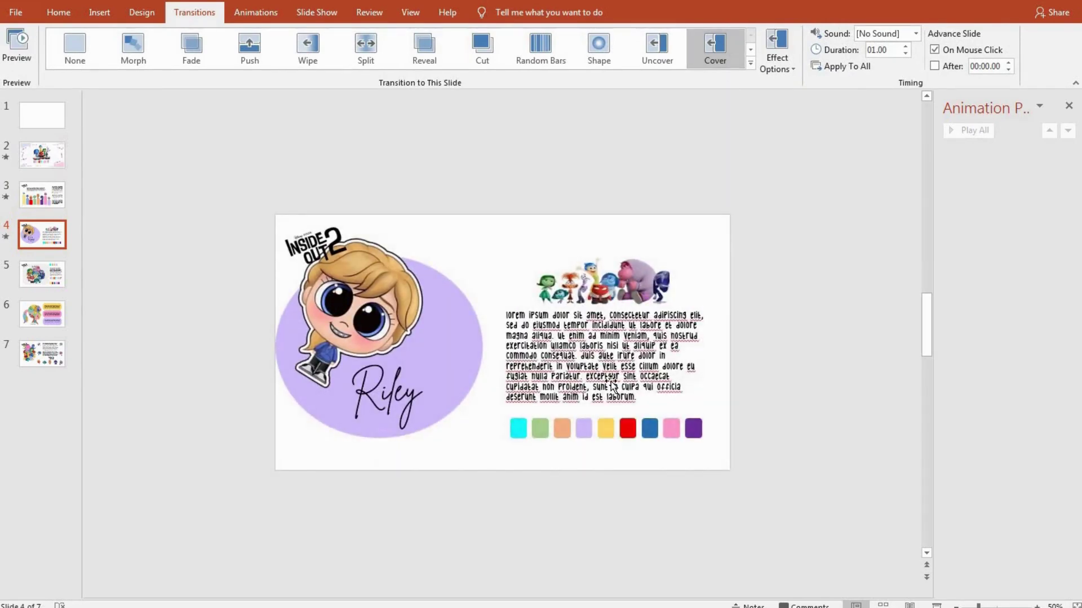
click(518, 432)
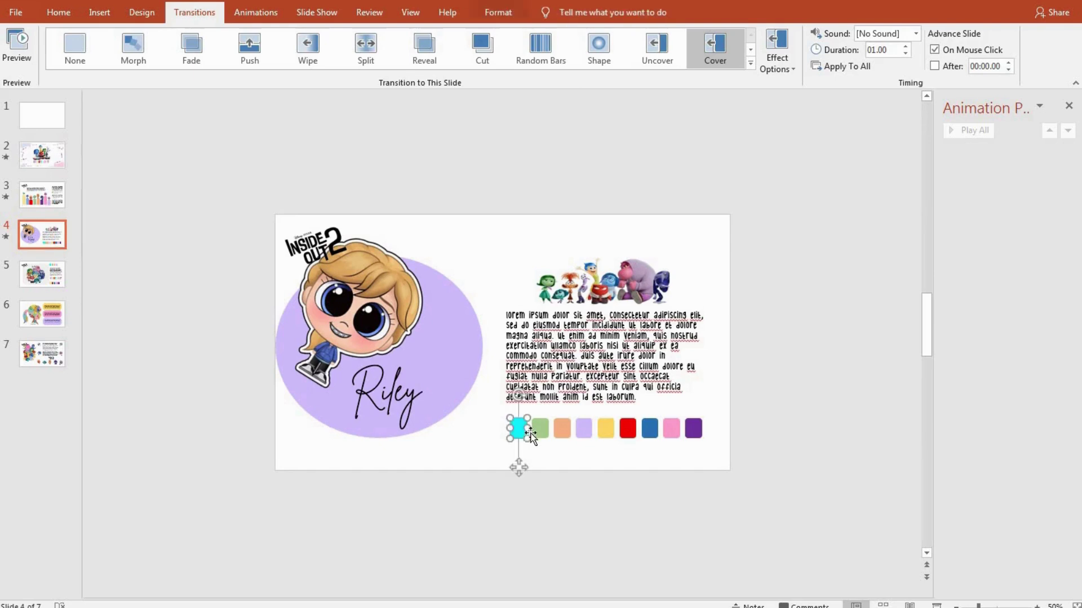
shift+click(544, 429)
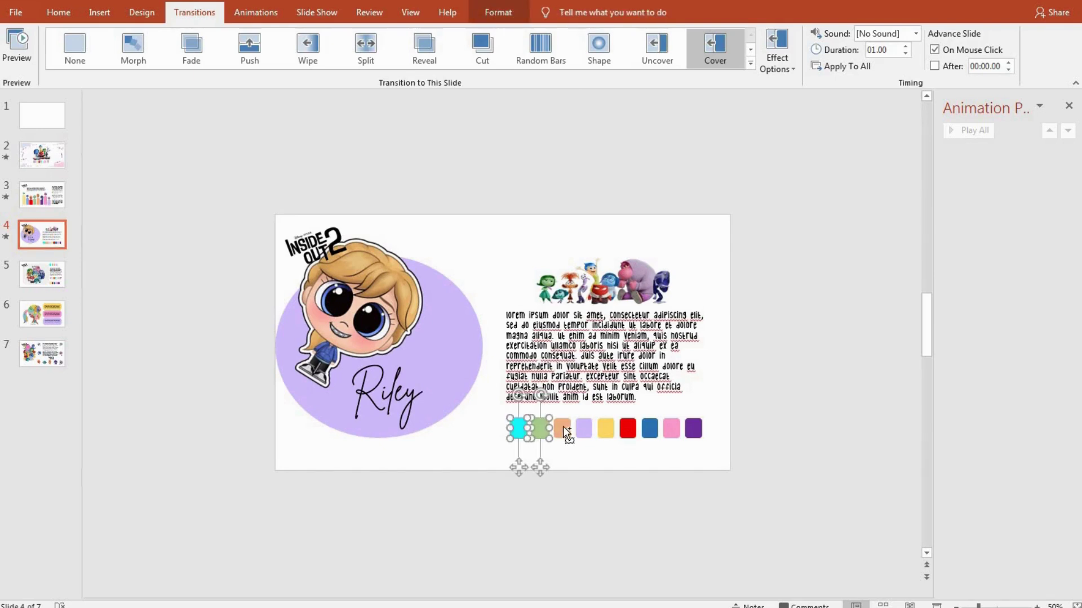
Step: Add the orange, lavender, yellow, red, blue, pink and purple squares to the selection
shift+click(563, 429)
shift+click(585, 429)
shift+click(606, 429)
shift+click(628, 429)
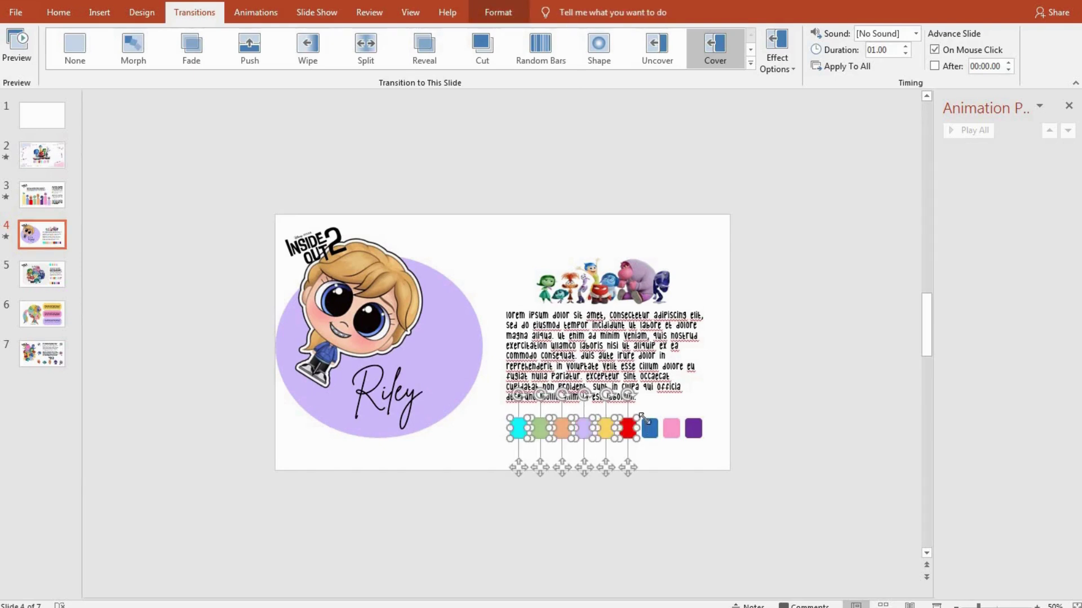
shift+click(649, 429)
shift+click(672, 429)
shift+click(693, 429)
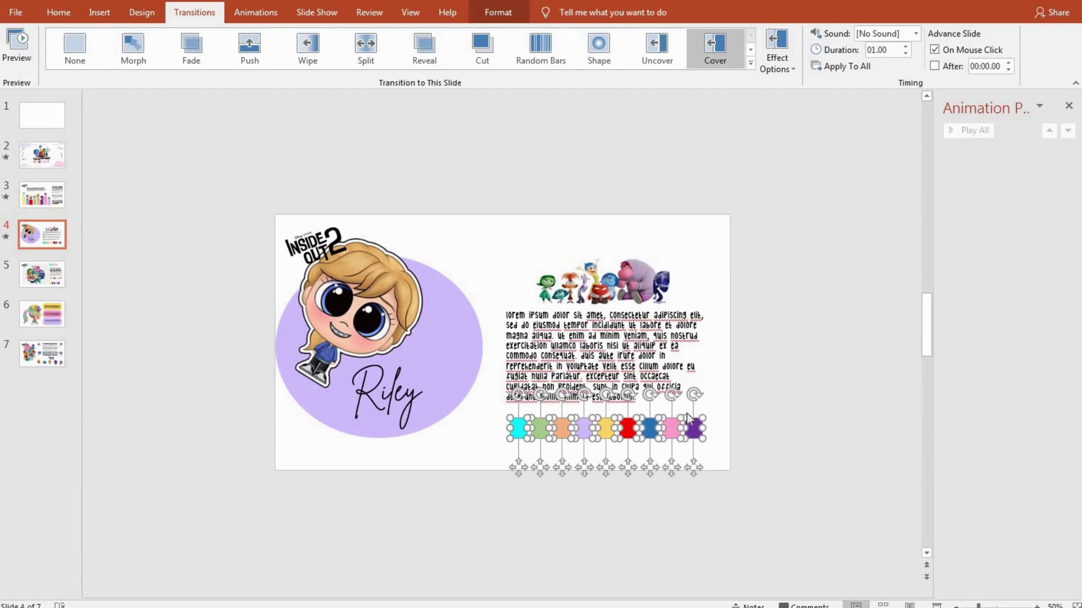
Step: Apply the Swivel entrance effect from More Entrance Effects to all nine squares
click(252, 14)
click(634, 65)
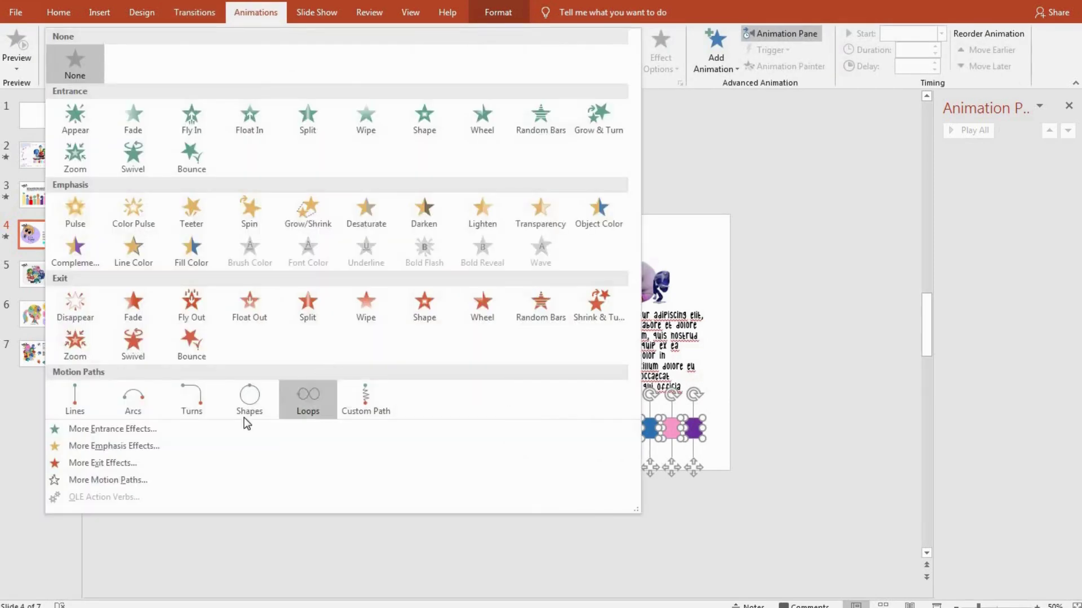
click(229, 426)
drag(537, 156, 144, 141)
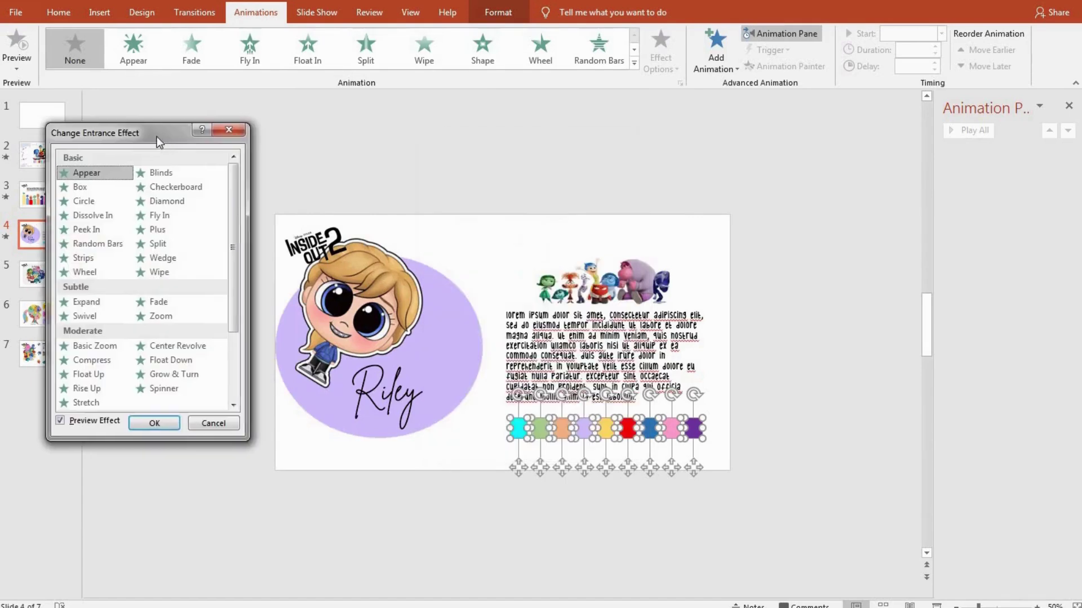
click(83, 317)
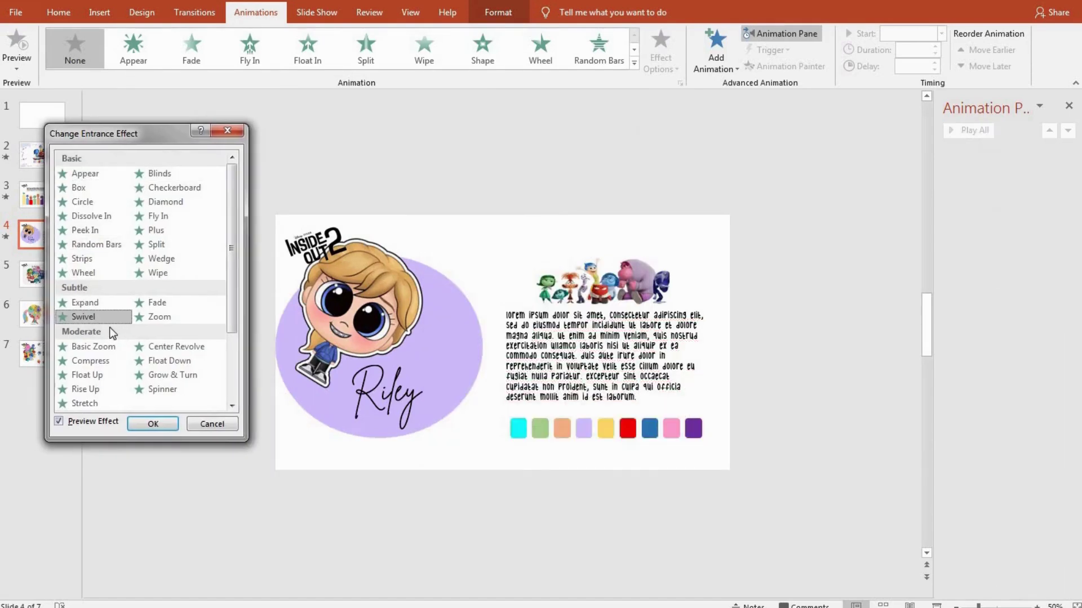
click(152, 423)
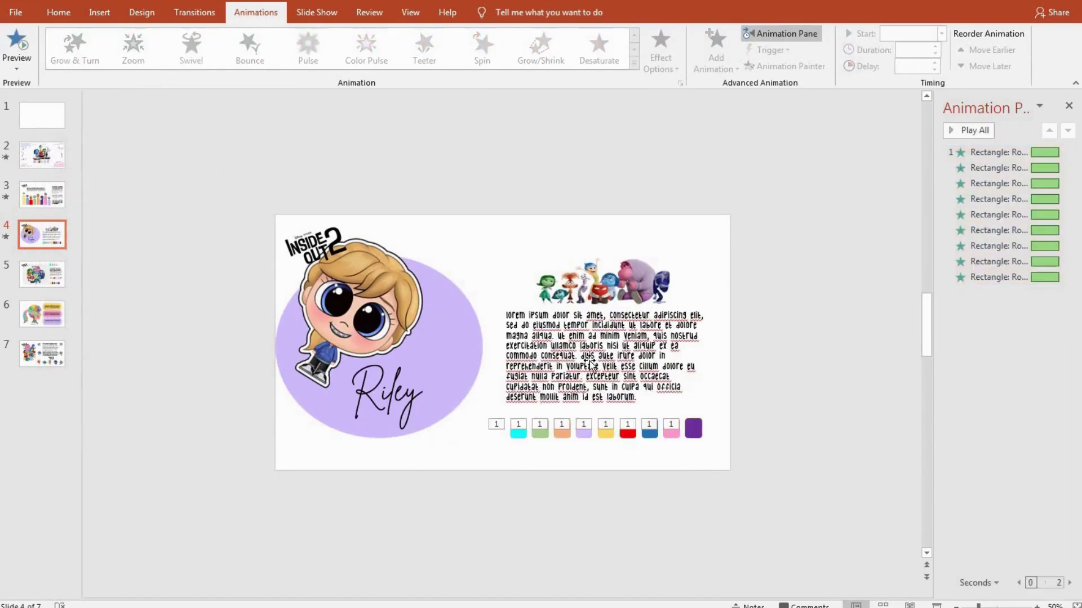
Step: Give the lorem ipsum text box a Fade entrance
click(538, 318)
click(538, 319)
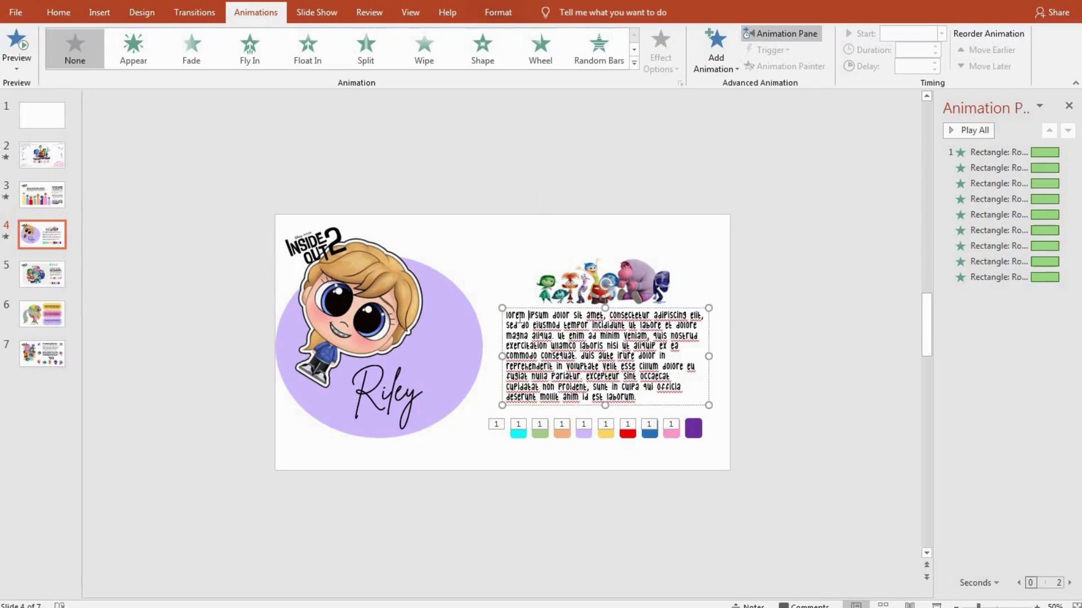
click(186, 63)
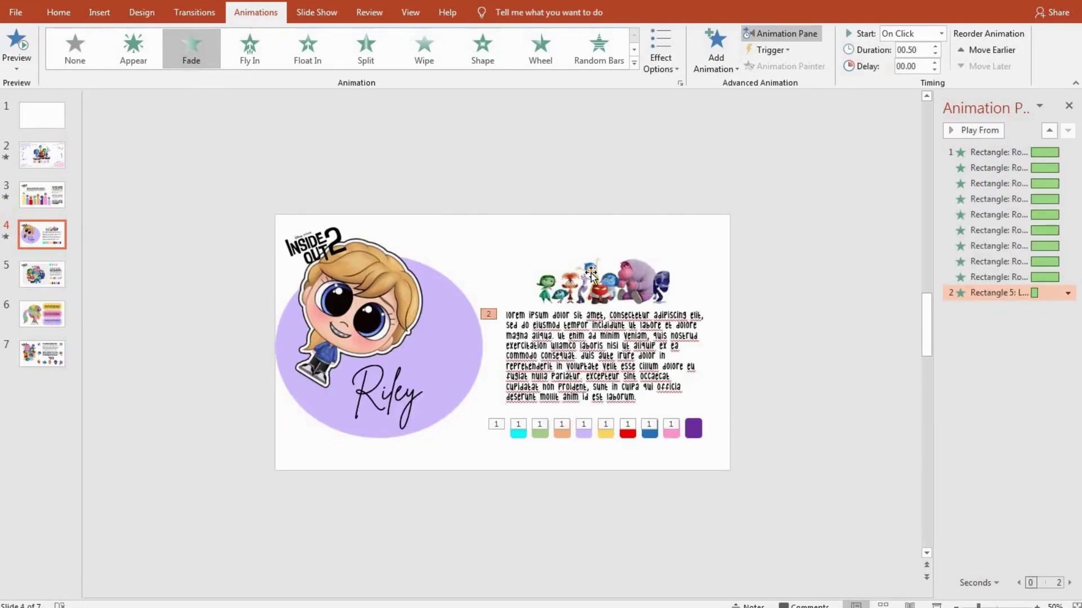
Step: Select all nine square animation entries in the Animation Pane
click(592, 275)
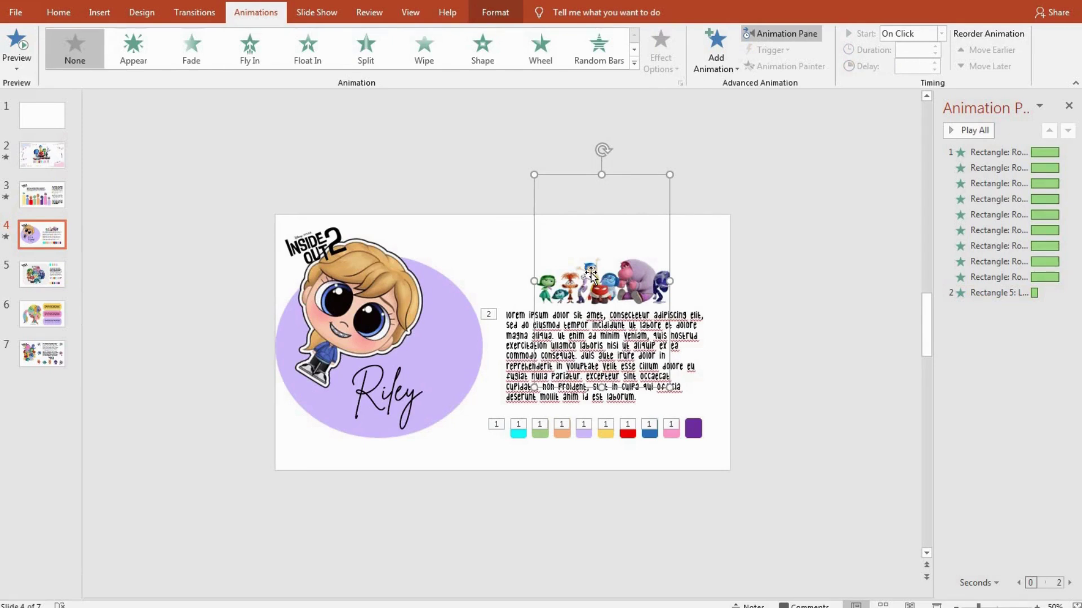
click(817, 337)
click(995, 230)
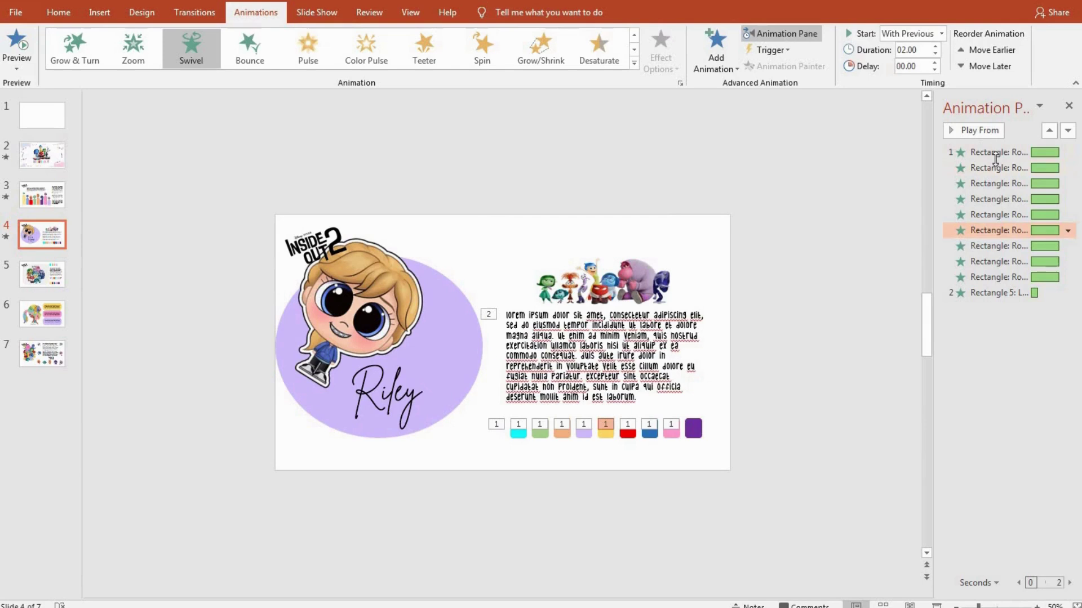
click(994, 152)
shift+click(993, 293)
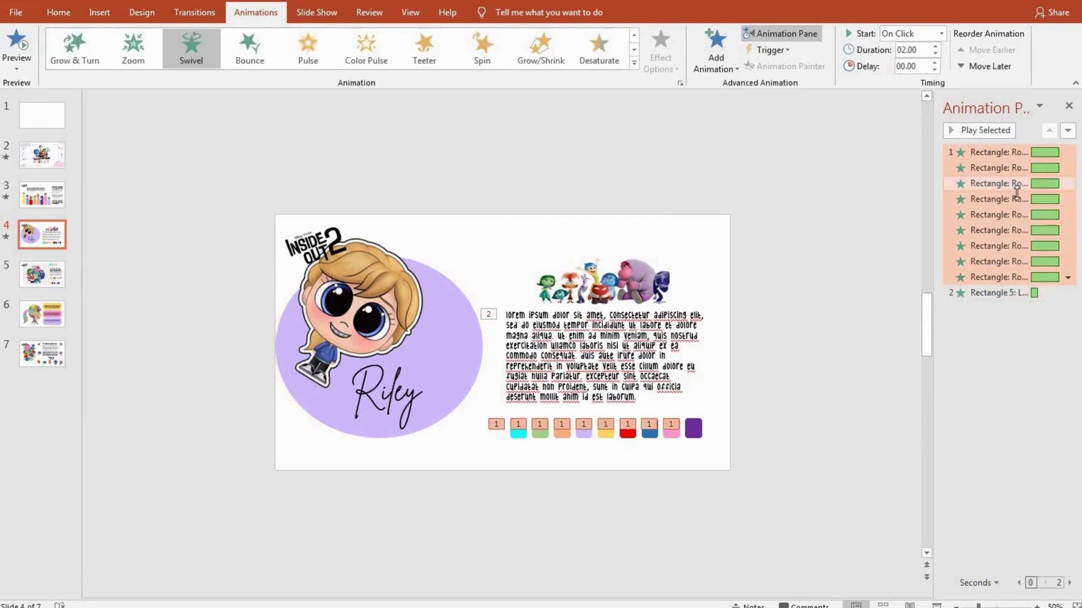
click(727, 61)
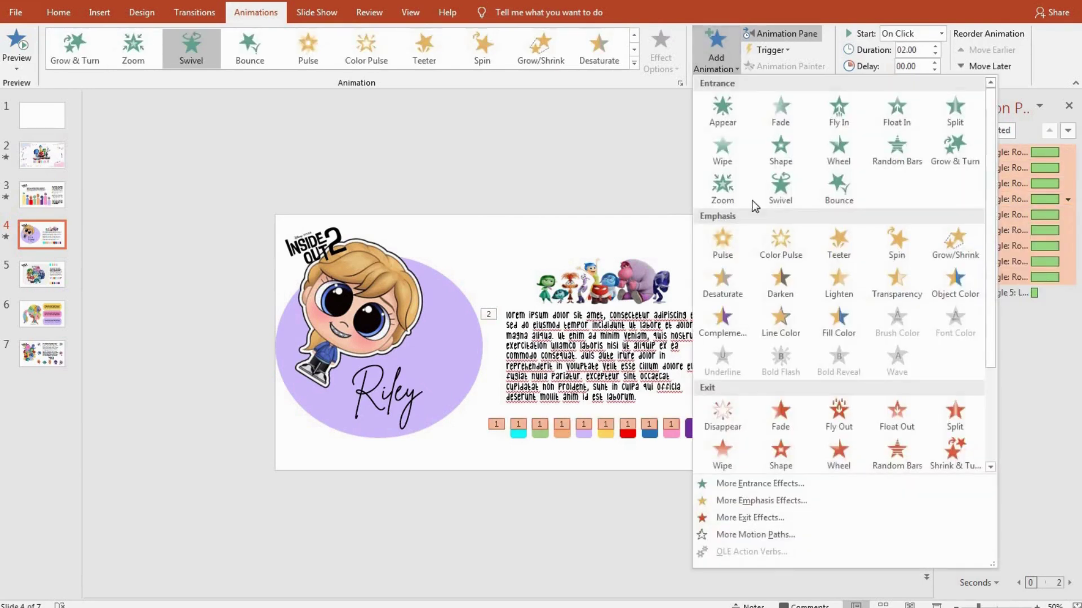
click(1076, 376)
Step: Set the nine squares' Swivel animations to repeat Until End of Slide
right_click(983, 231)
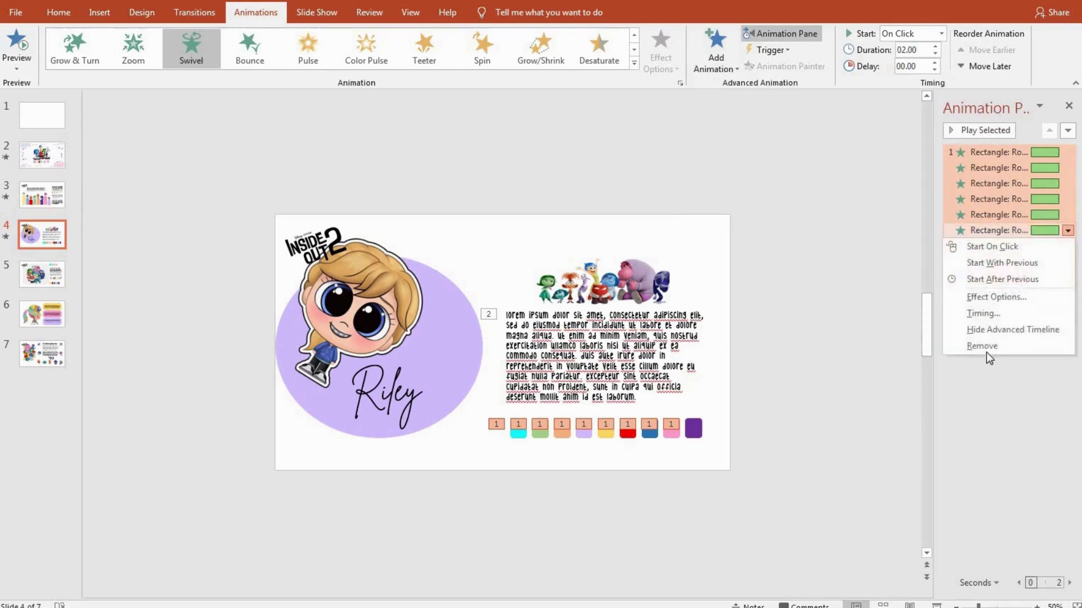
click(981, 297)
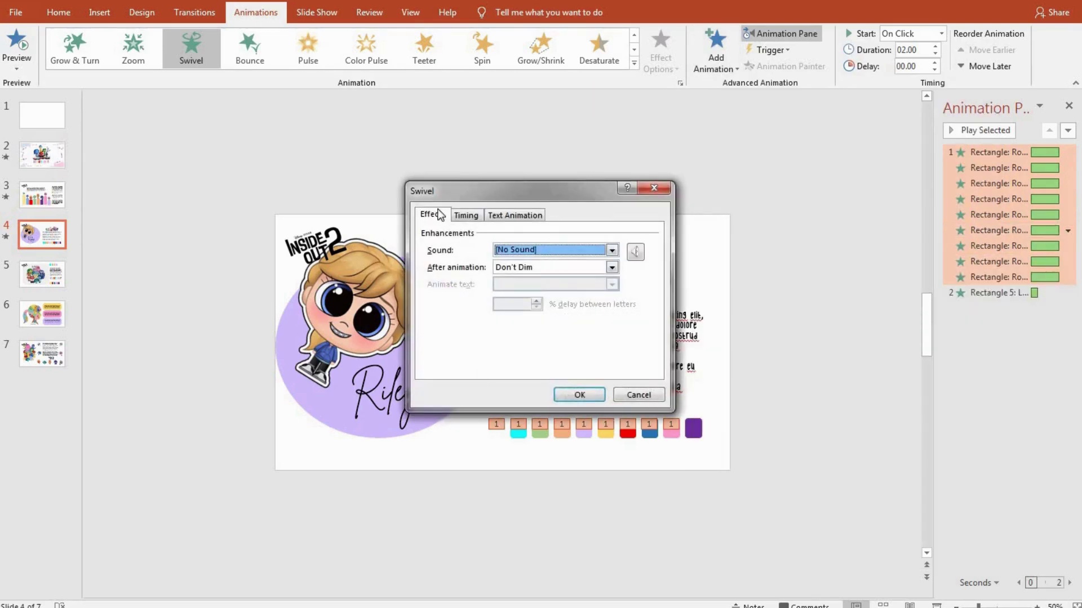
click(473, 215)
click(578, 286)
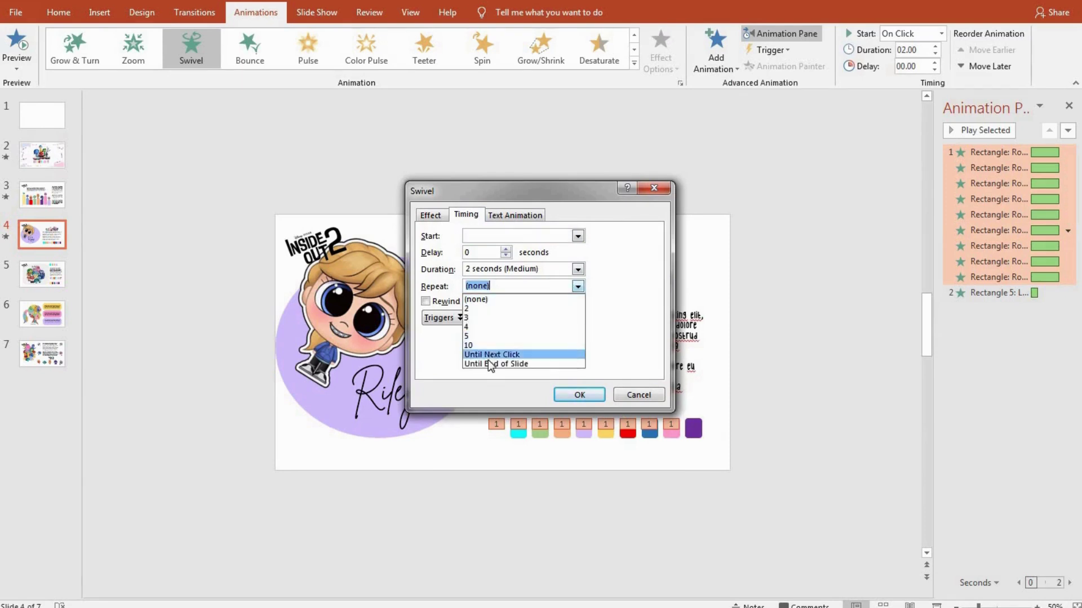
click(488, 363)
click(579, 395)
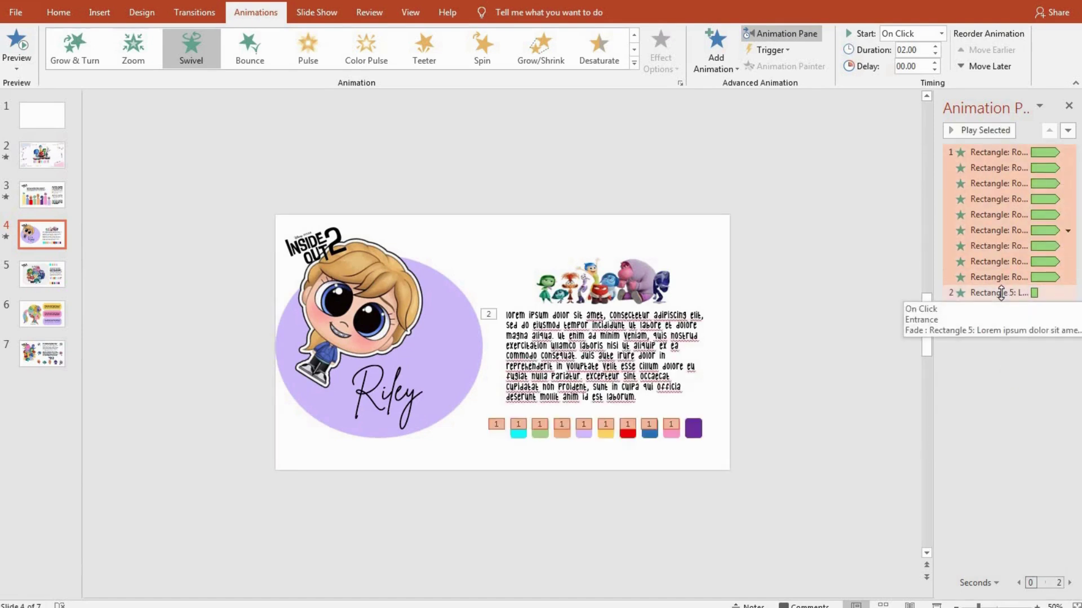
Step: Change the lorem ipsum text's entrance to Fly In and review its effect and timing settings
click(698, 346)
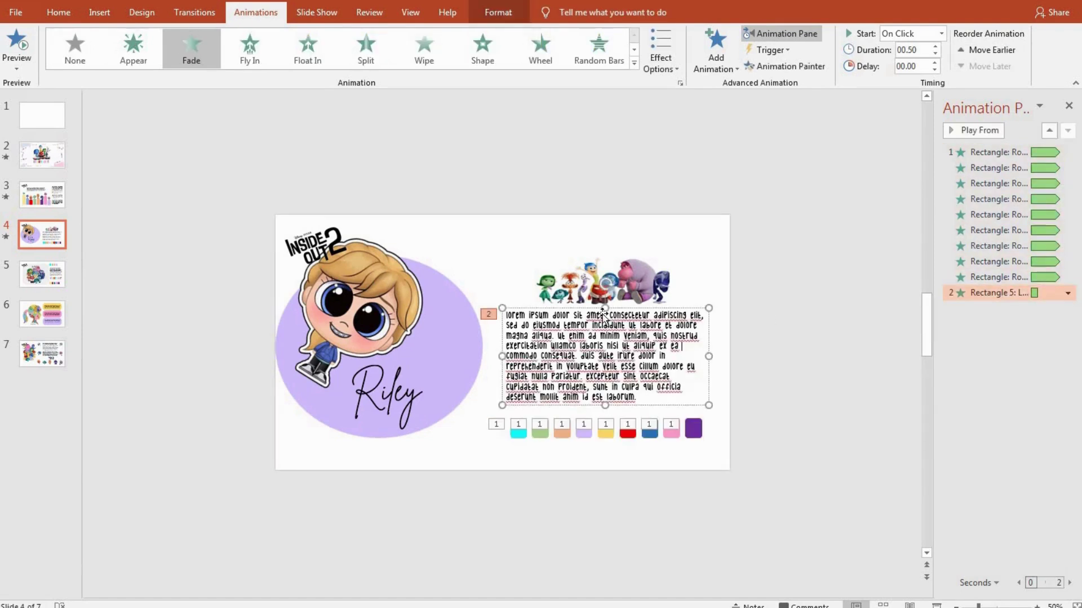
click(250, 50)
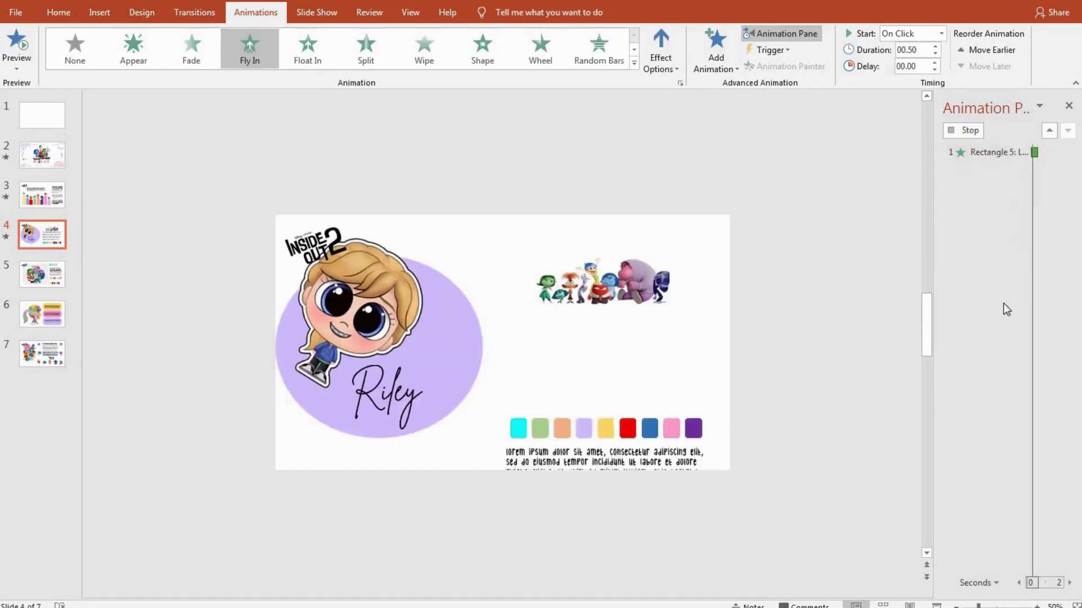
right_click(986, 295)
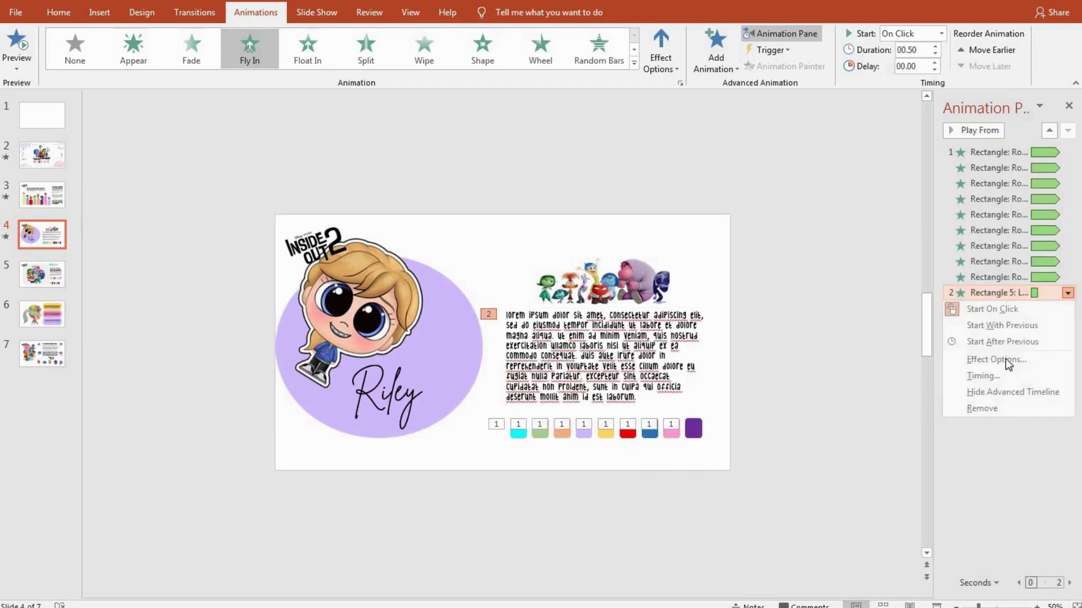
click(1005, 375)
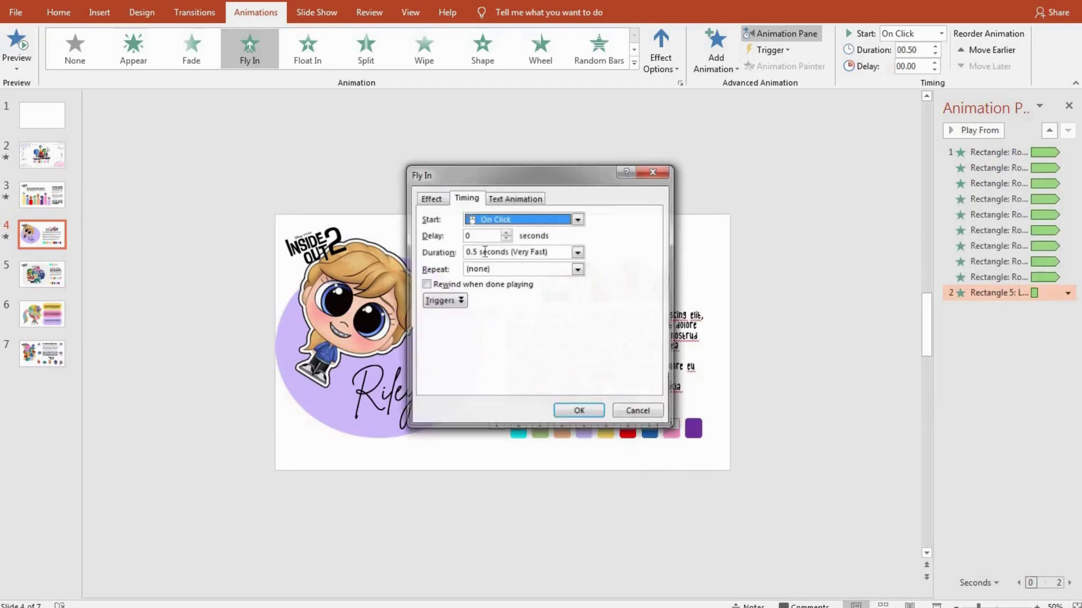
click(431, 197)
click(515, 198)
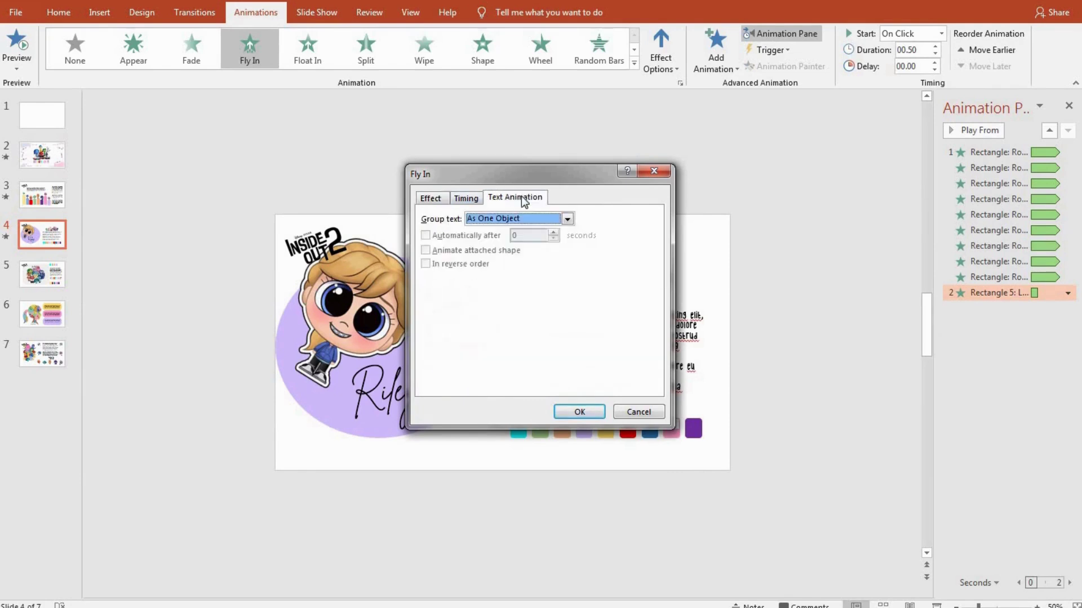
click(466, 199)
click(515, 197)
click(543, 218)
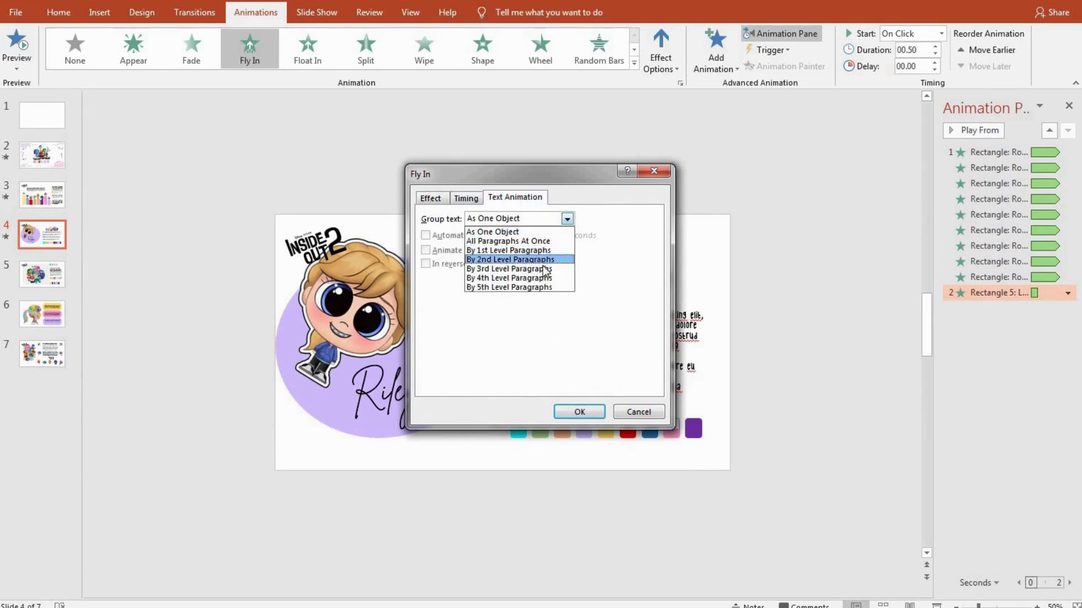
click(633, 418)
key(Escape)
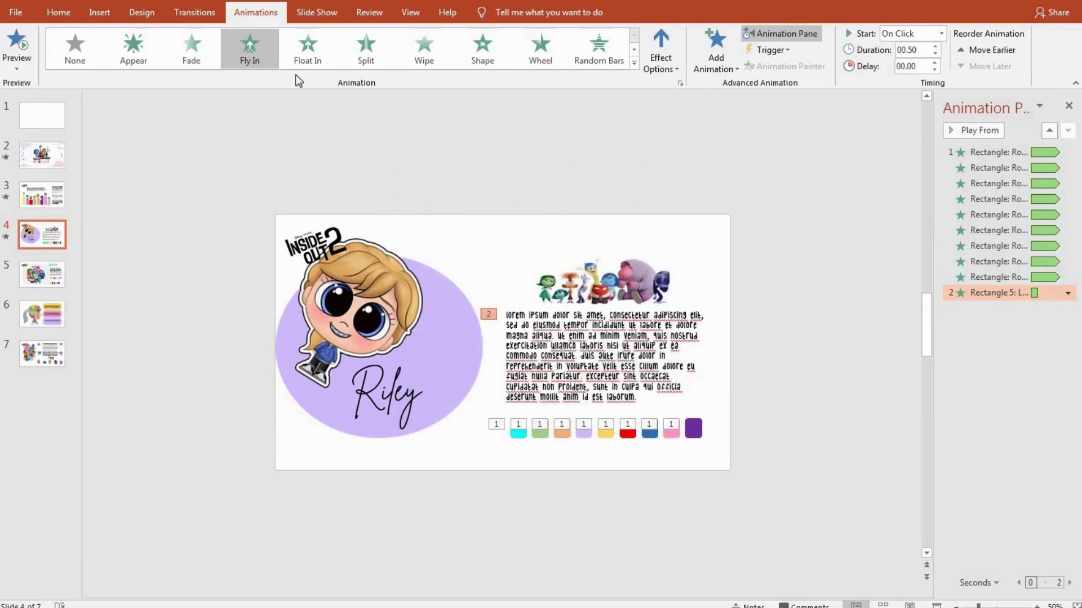
Step: Switch the text to a Float Up entrance that animates by word
click(320, 58)
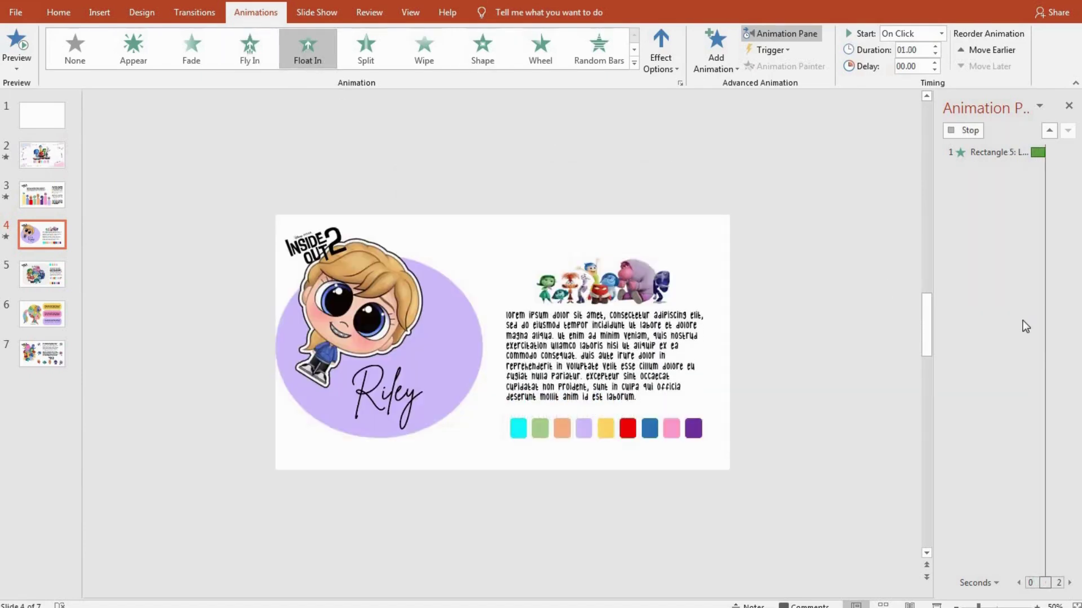
click(1068, 293)
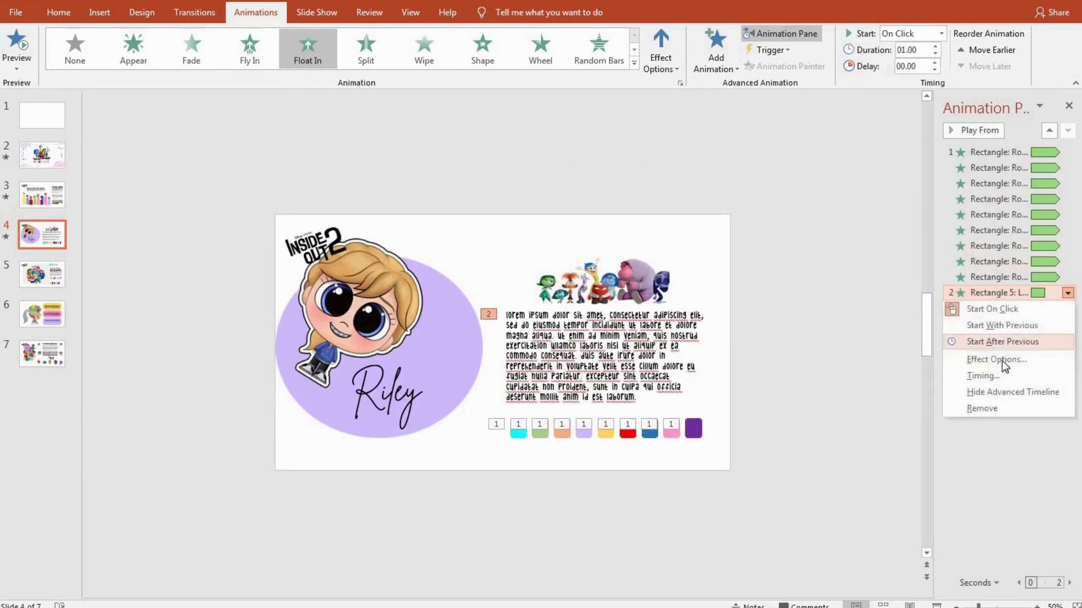
click(1002, 360)
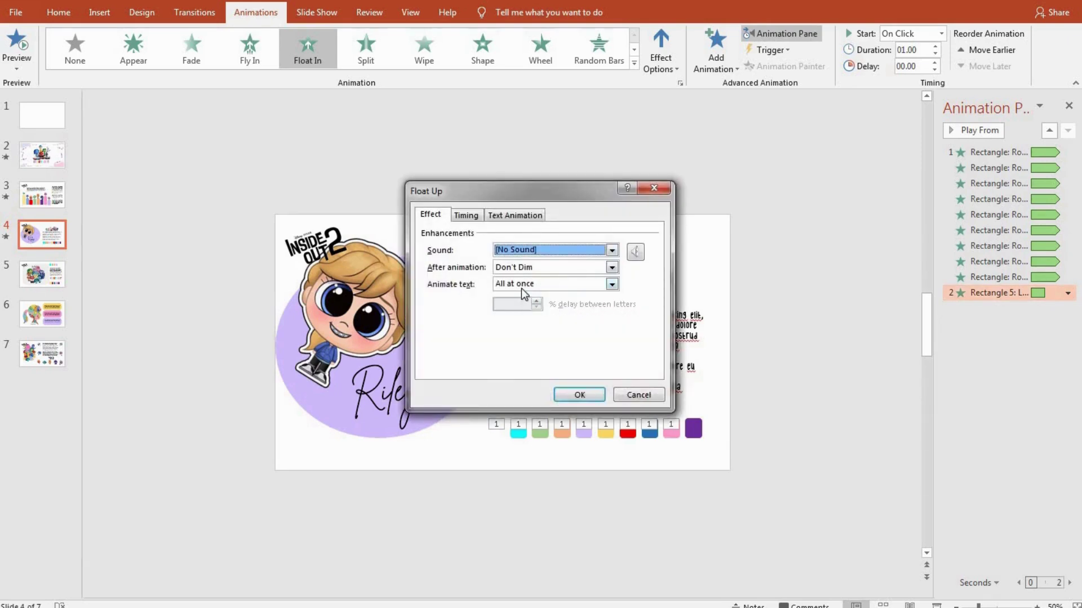
click(522, 286)
click(510, 307)
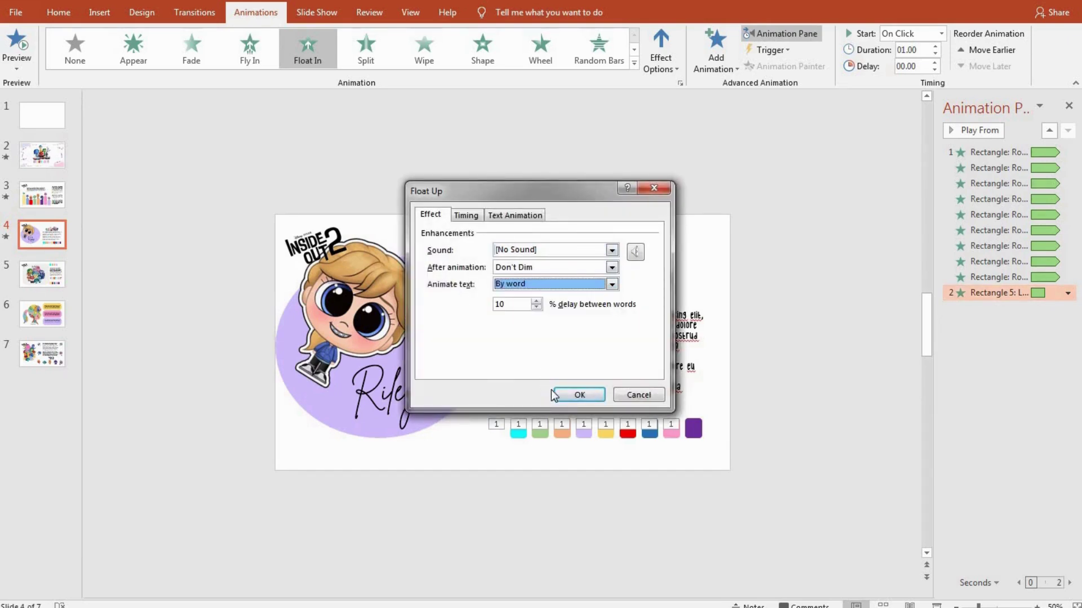
click(580, 393)
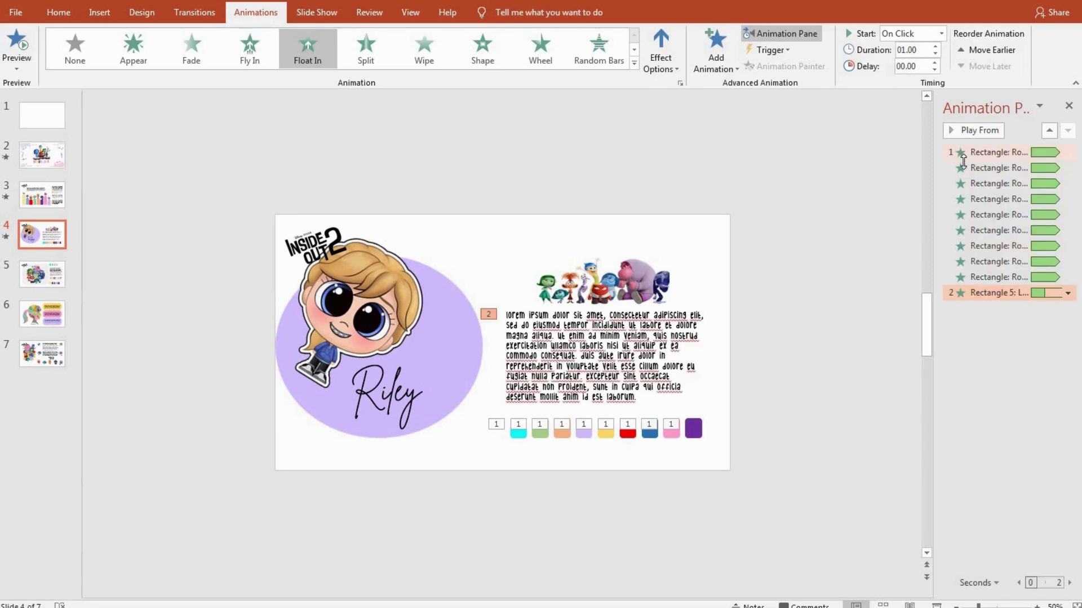
Step: Set the body text animation to start With Previous and preview all of slide 4's animations
click(963, 152)
key(ctrl+a)
click(910, 33)
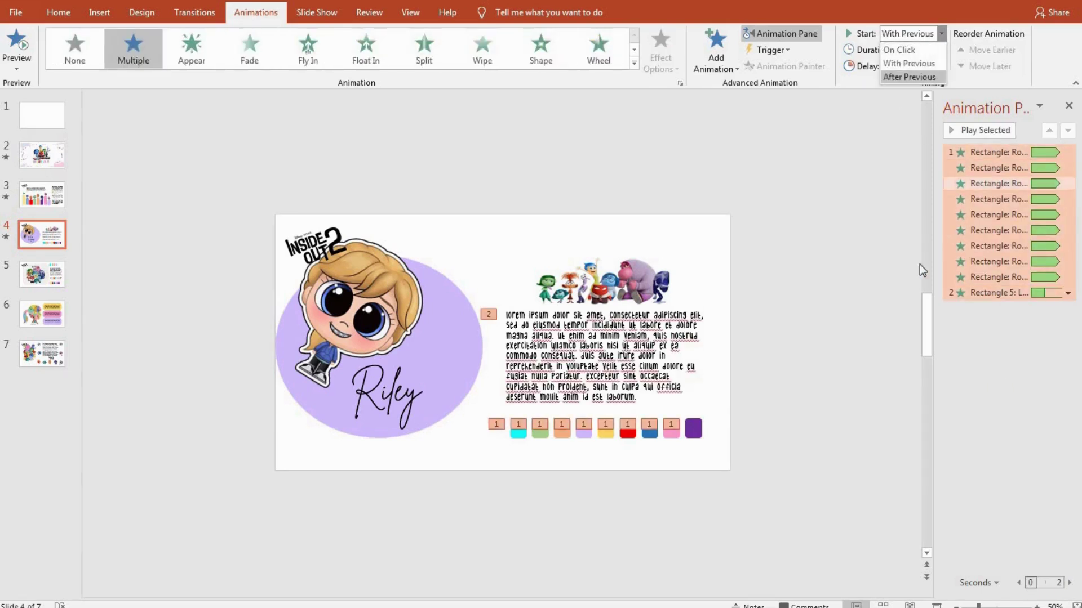
click(991, 293)
click(992, 292)
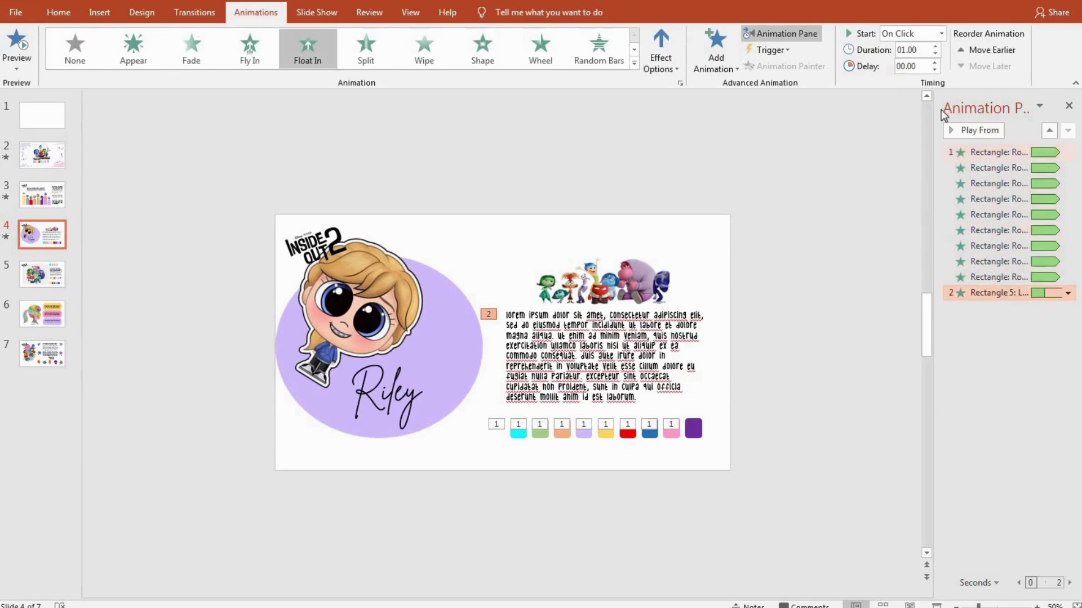
click(908, 33)
click(904, 62)
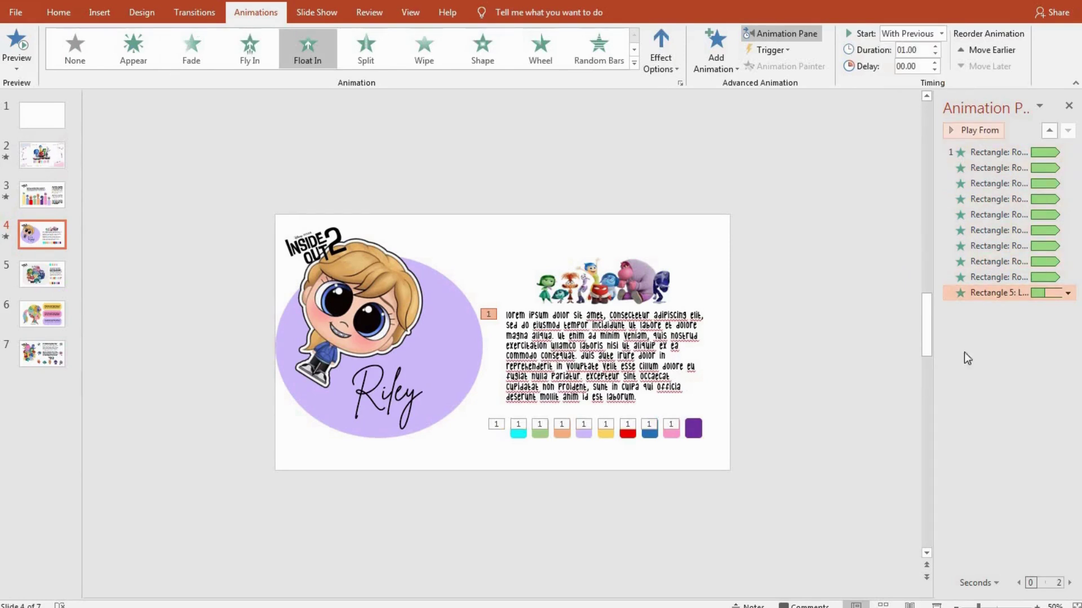
click(1009, 359)
click(951, 130)
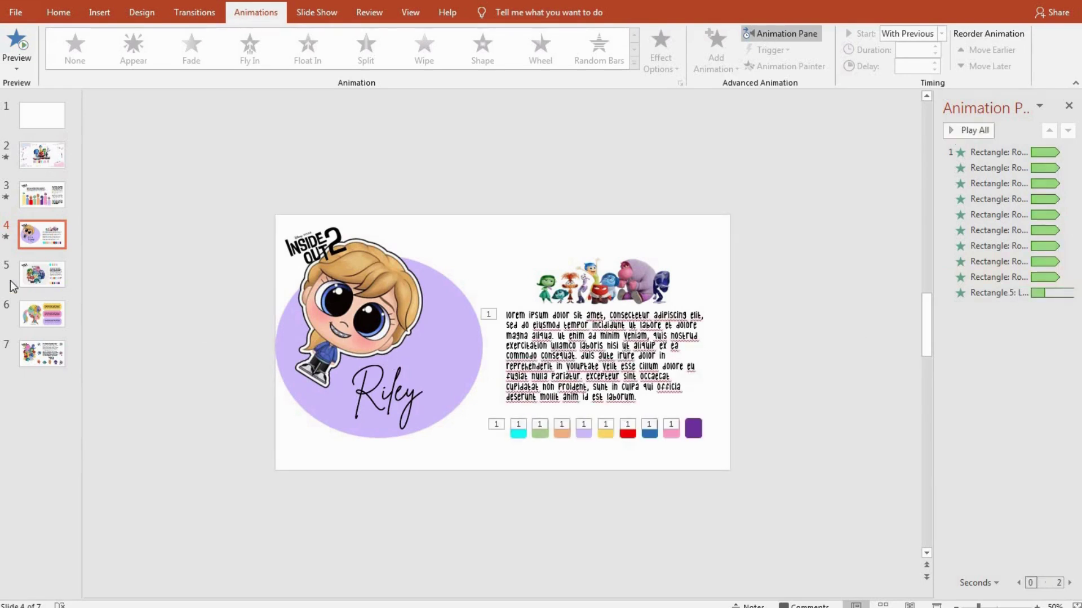
Step: Give slide 5 a Morph transition and replay its preview
click(34, 275)
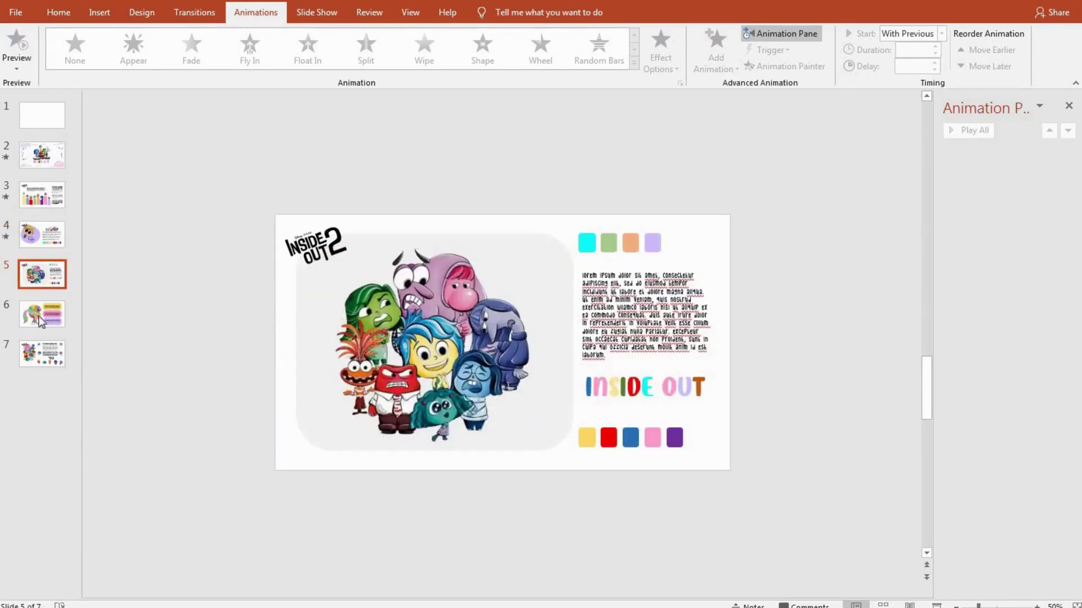
click(190, 12)
click(143, 48)
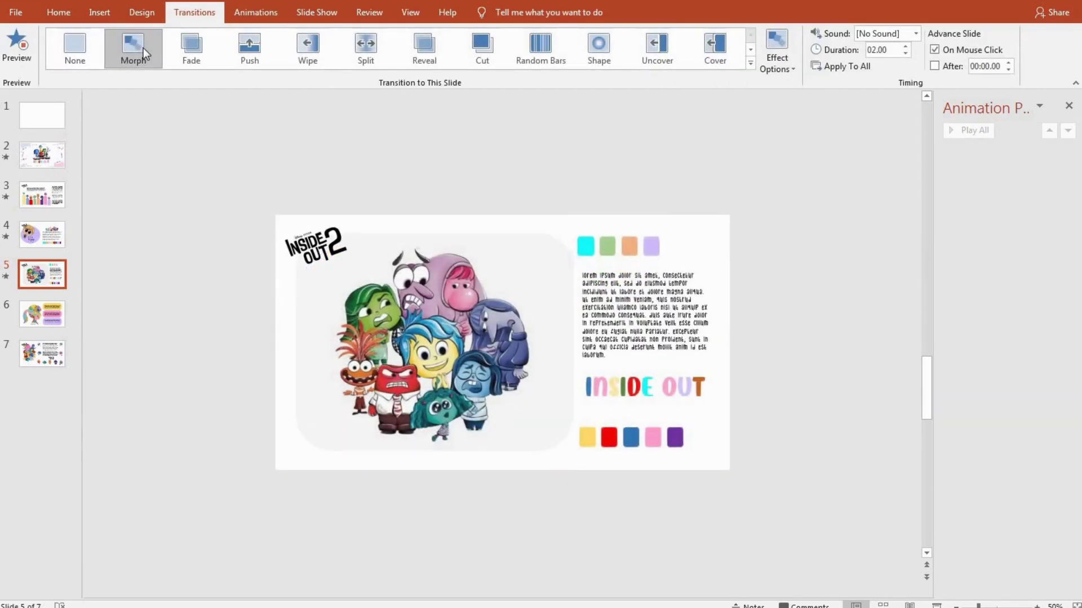
click(145, 49)
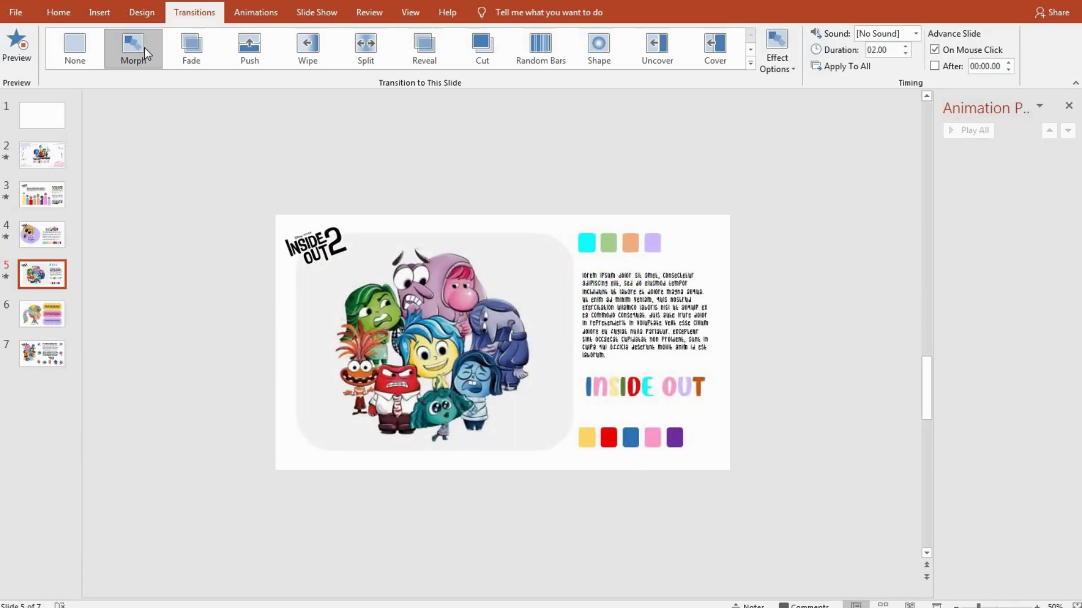
Step: Select slide 5's rounded background shape
click(536, 247)
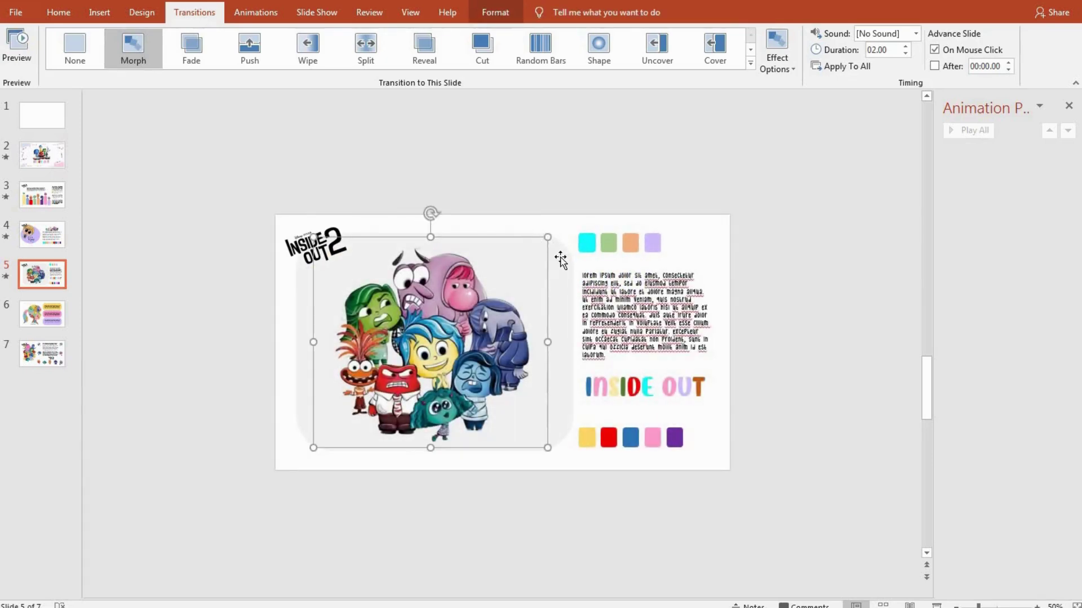
click(560, 261)
click(260, 15)
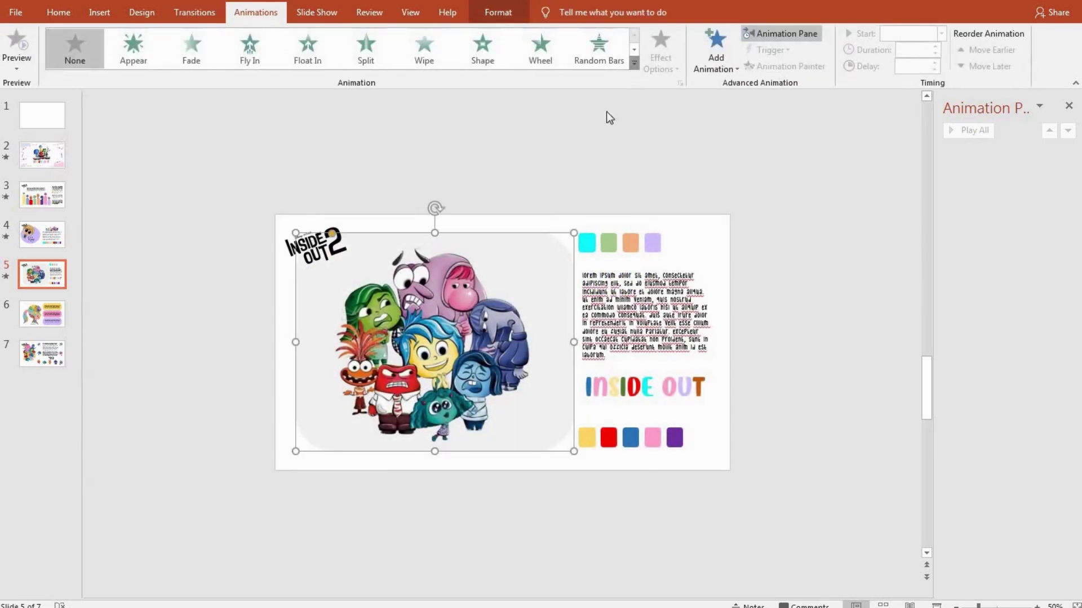
Step: Give the rounded background a Zoom entrance and the characters picture a Random Bars entrance
click(633, 63)
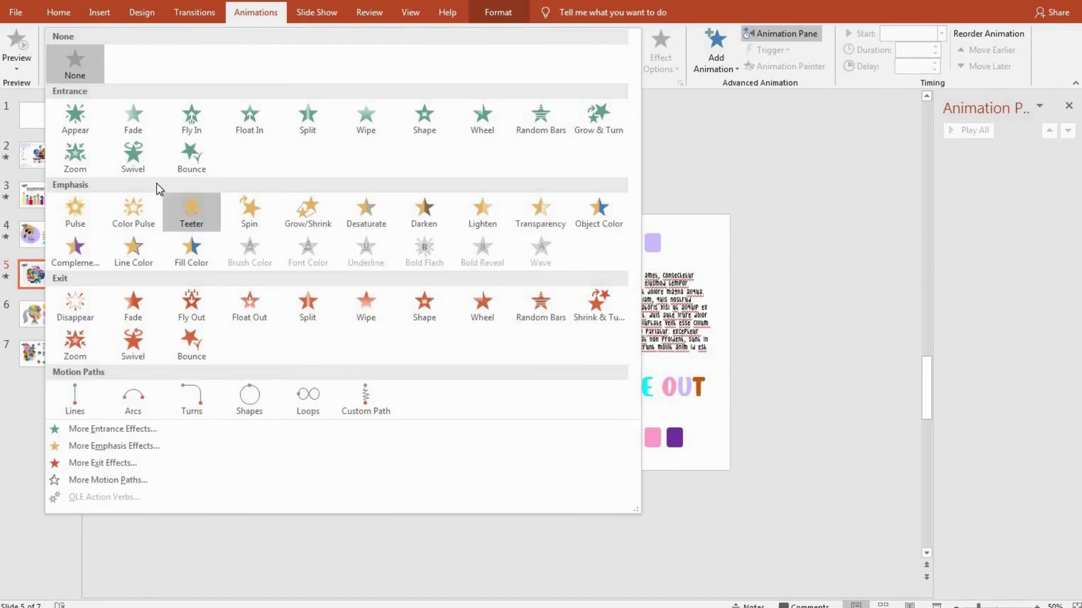
click(75, 153)
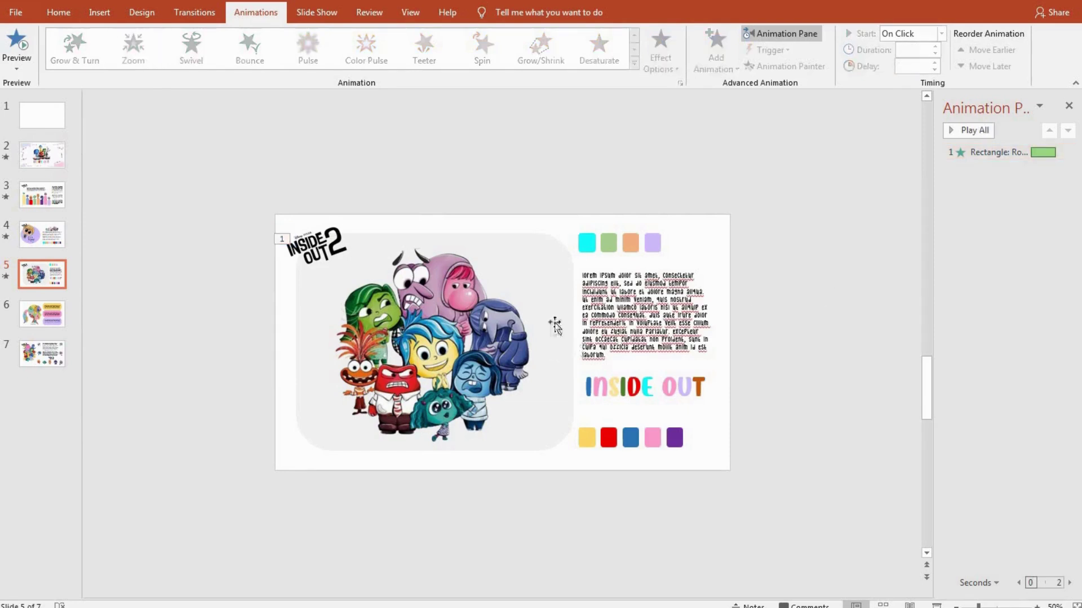
click(567, 252)
click(458, 310)
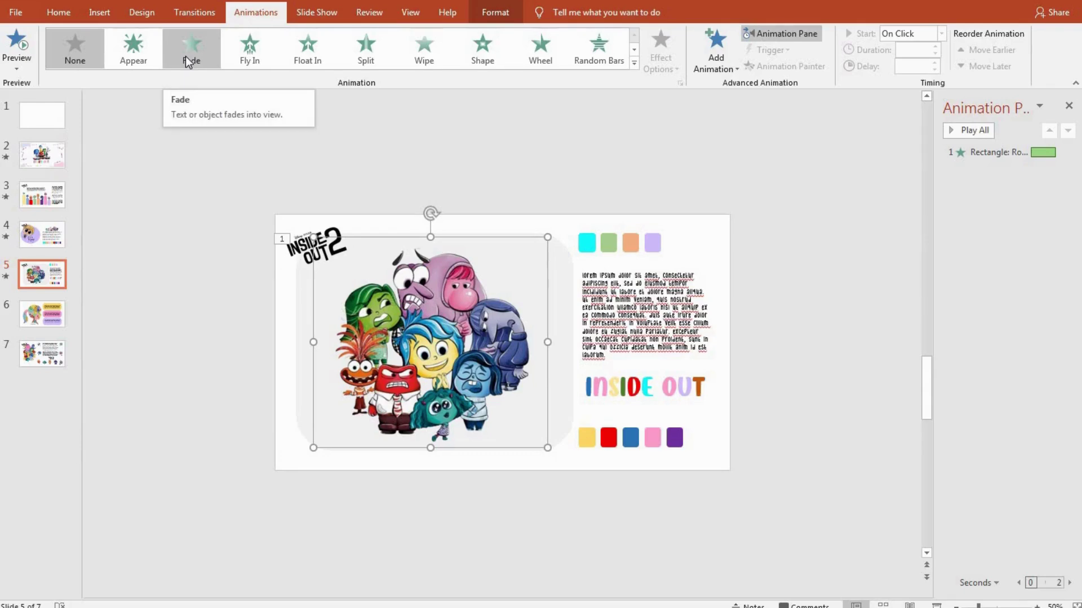
click(635, 64)
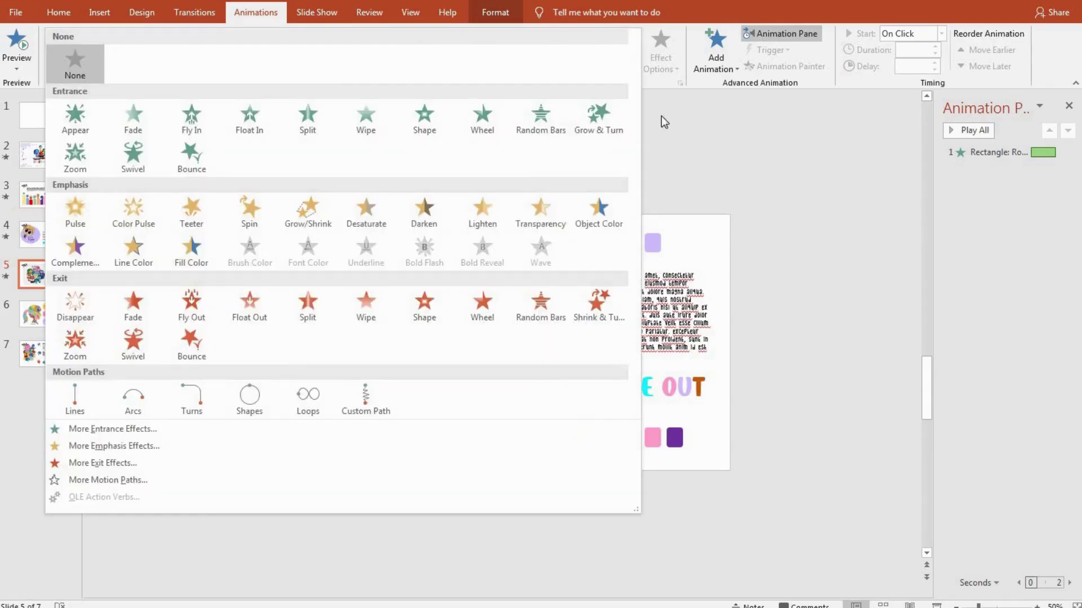
click(543, 120)
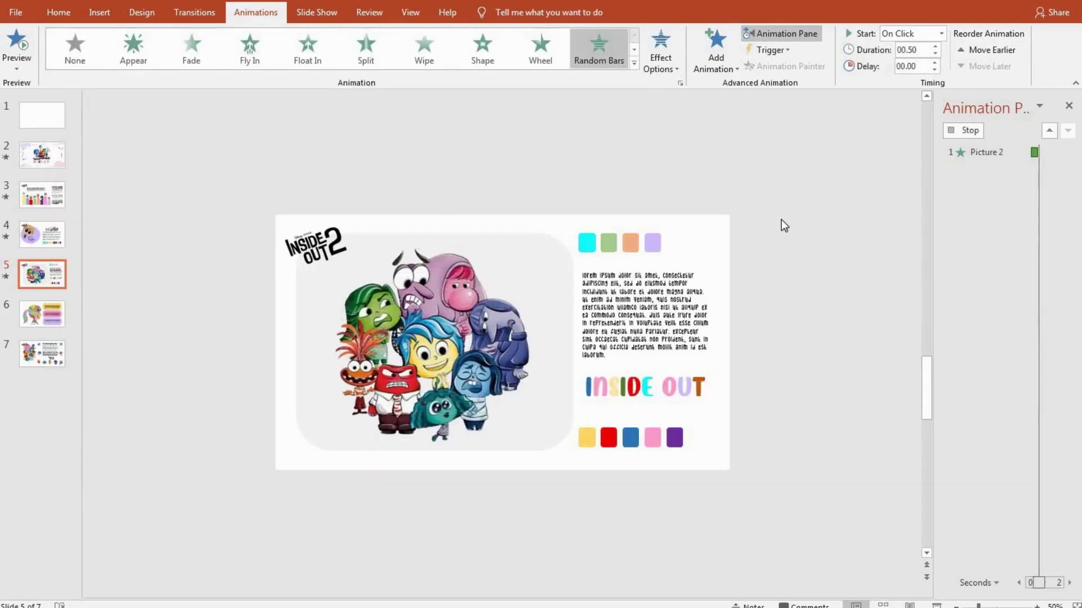
Step: Replay slide 5's animations and Morph transition, then open slide 6
click(952, 137)
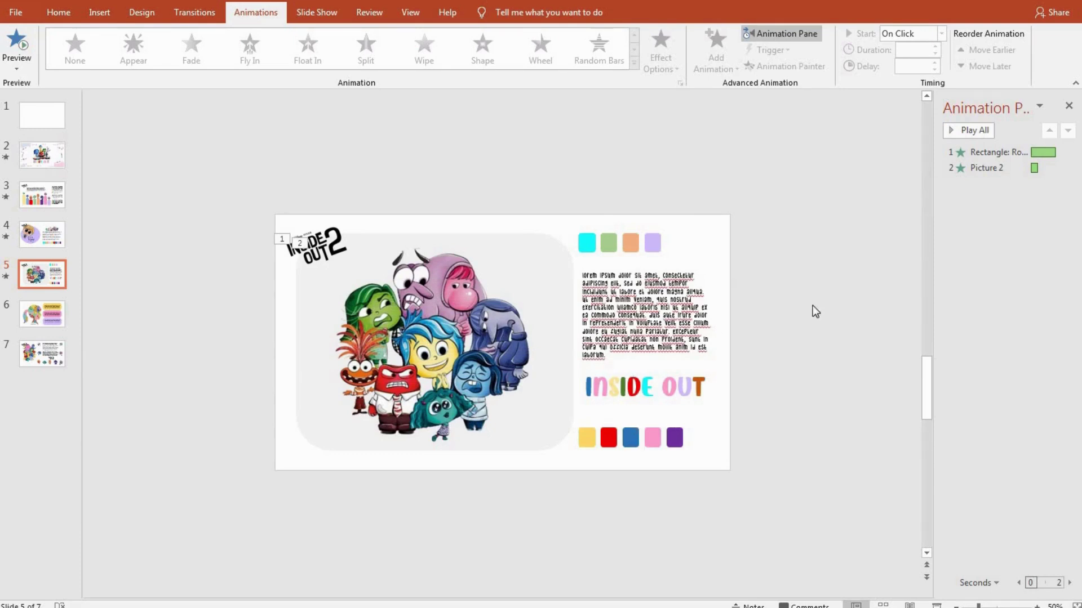
click(101, 12)
click(141, 12)
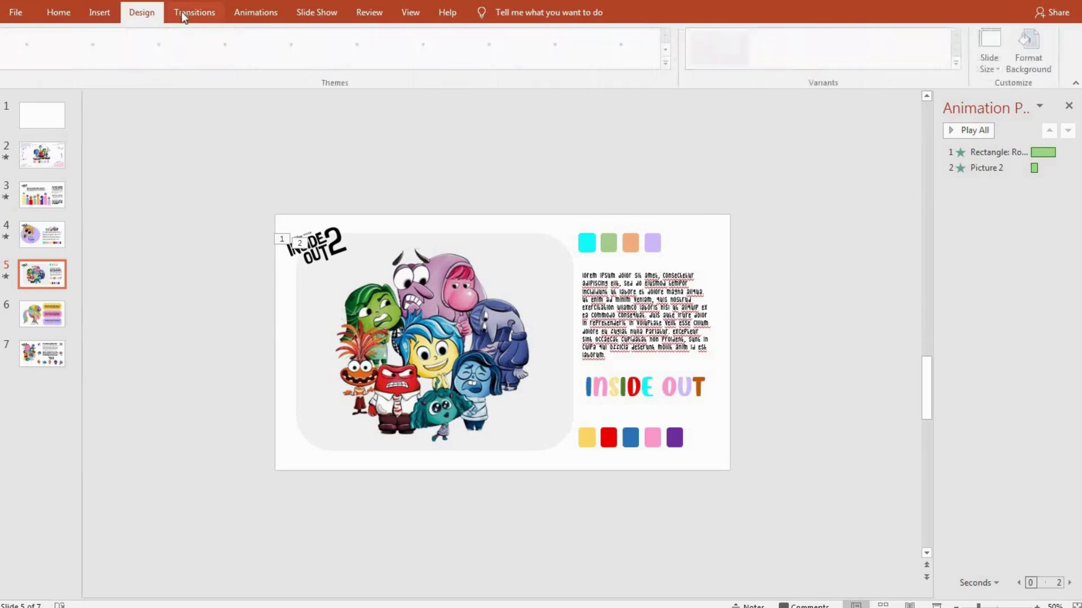
click(194, 12)
click(19, 48)
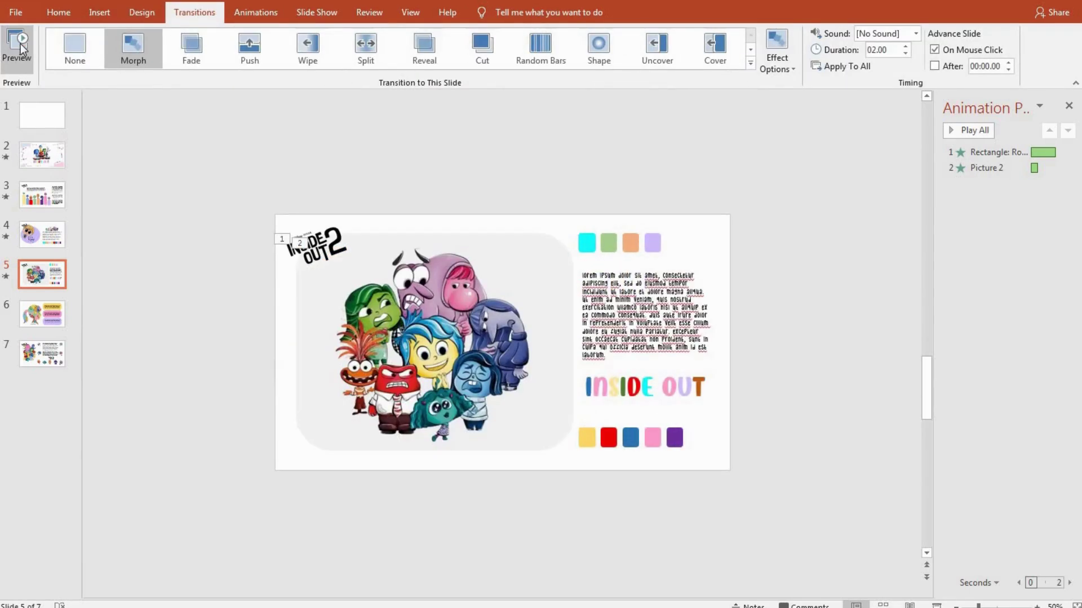
click(60, 312)
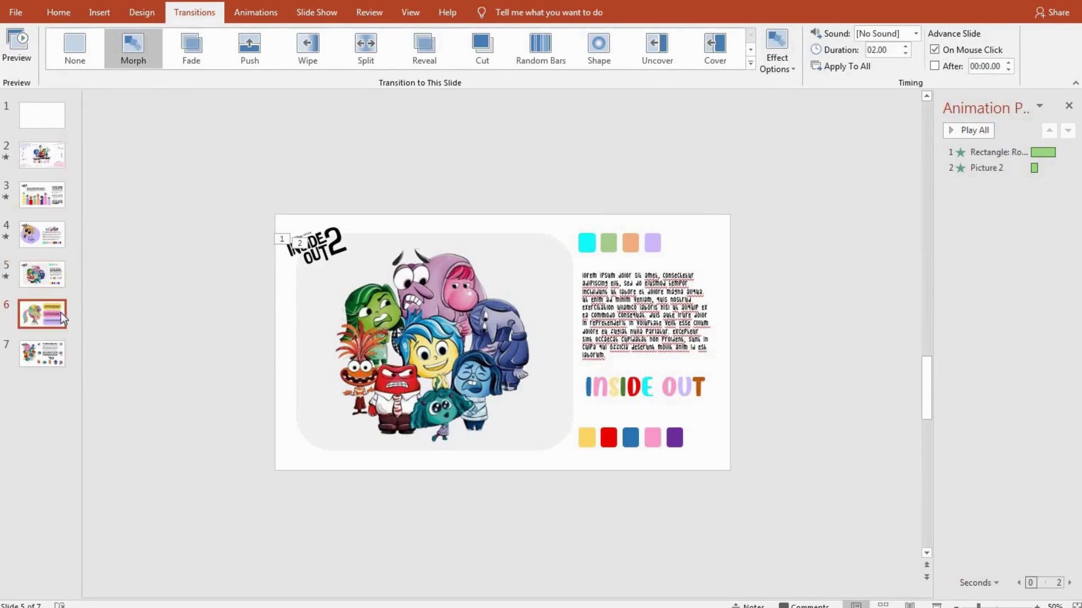
click(141, 40)
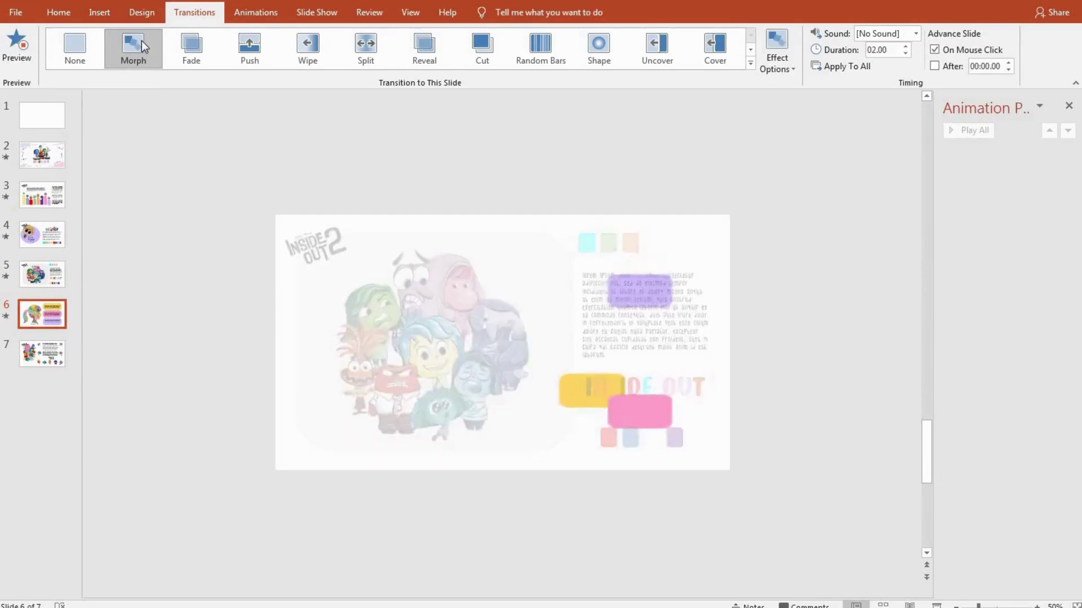
Step: Apply the Cover transition to slide 6 and select the yellow, pink and purple text boxes
click(711, 51)
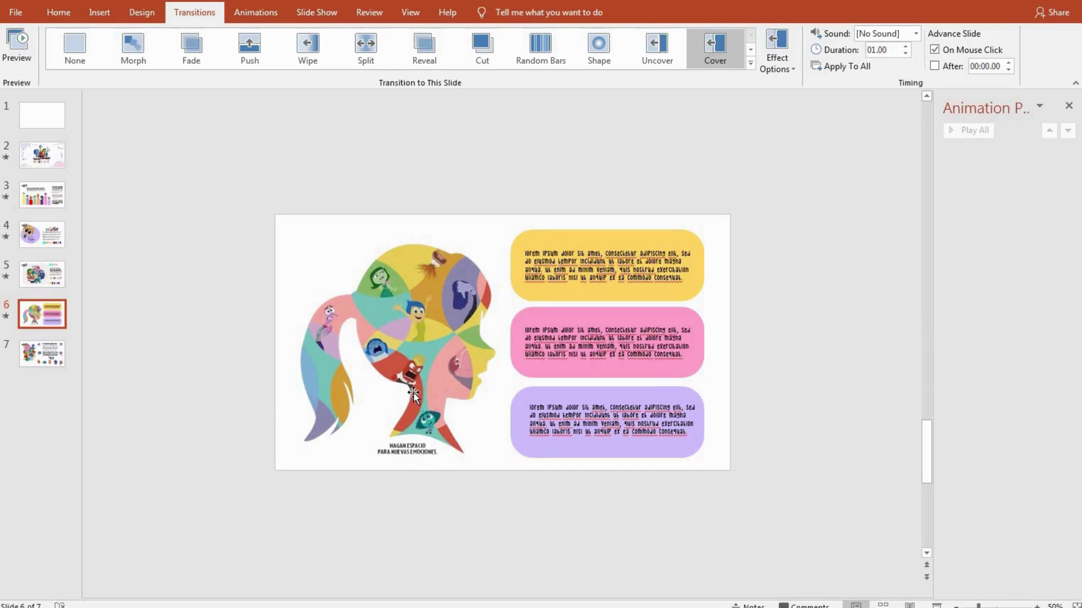
click(672, 239)
shift+click(698, 363)
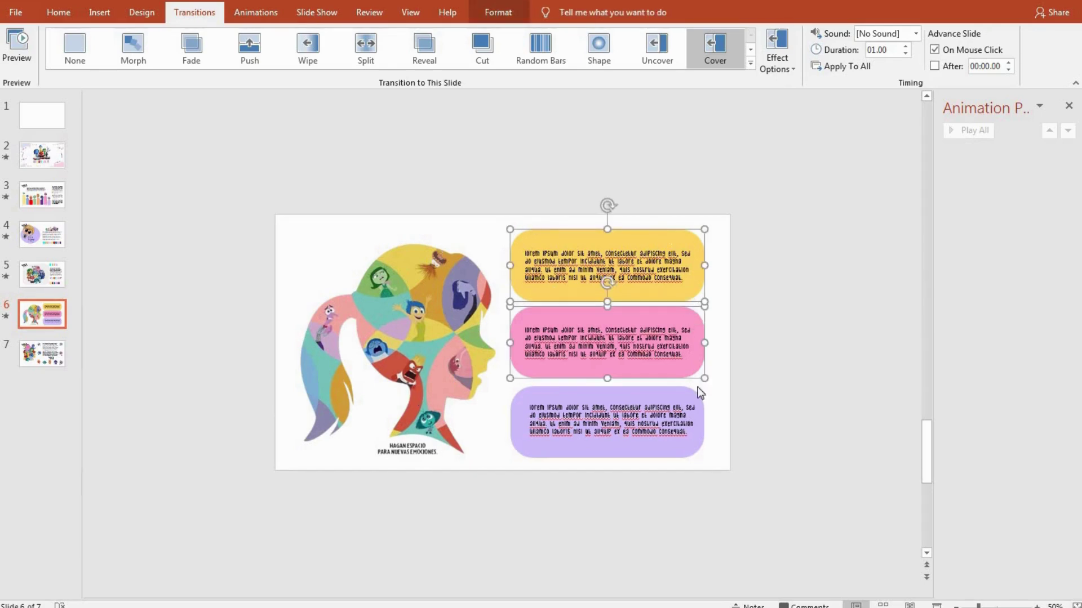
shift+click(696, 402)
shift+click(668, 387)
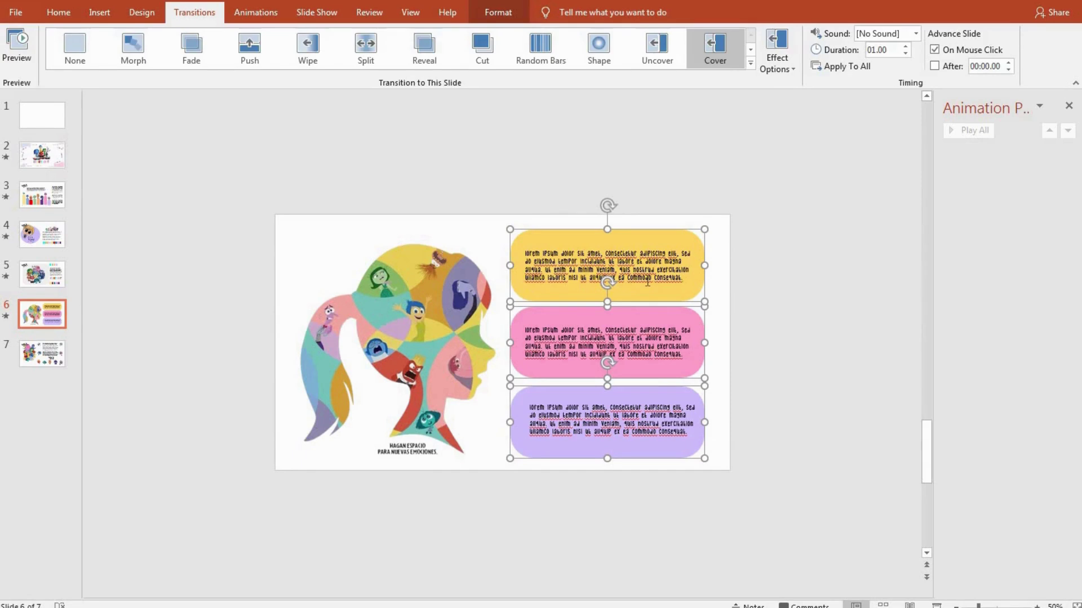
click(255, 12)
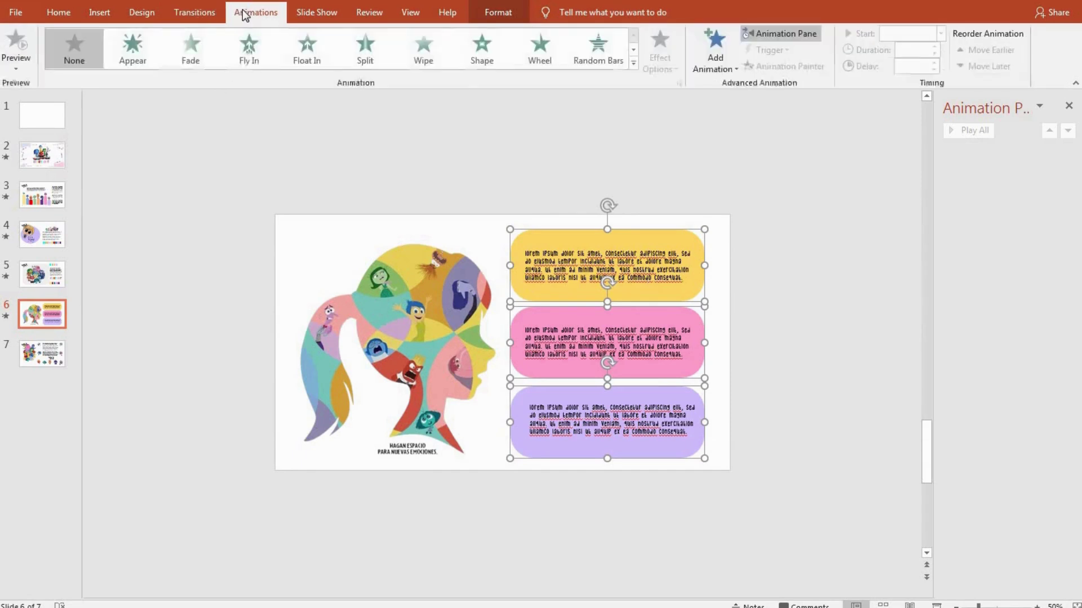
Step: Give the three rounded rectangles a Fly In from the right, starting With Previous
click(244, 55)
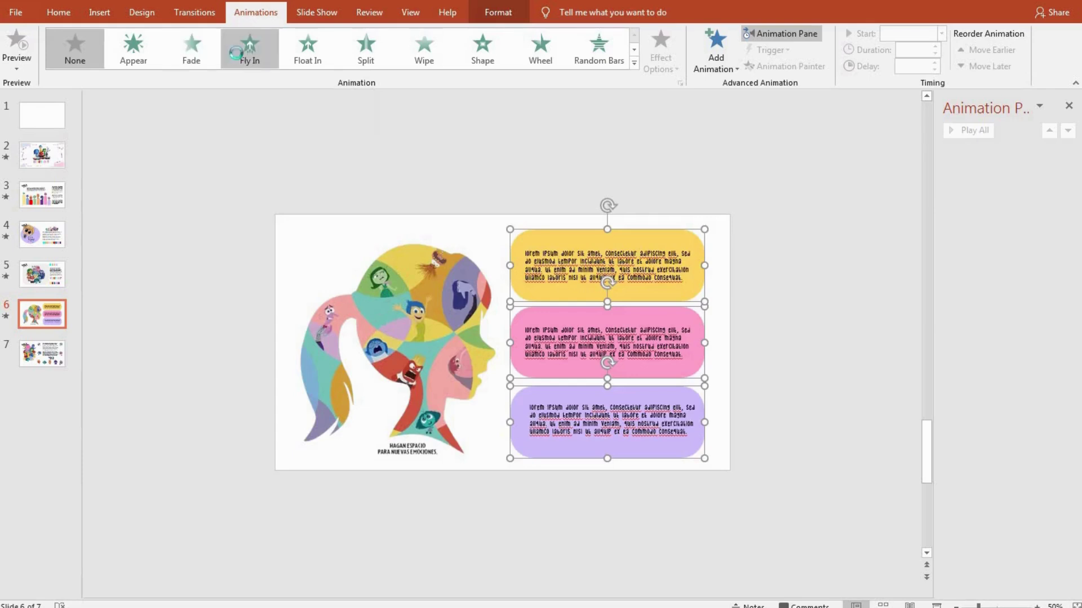
click(658, 65)
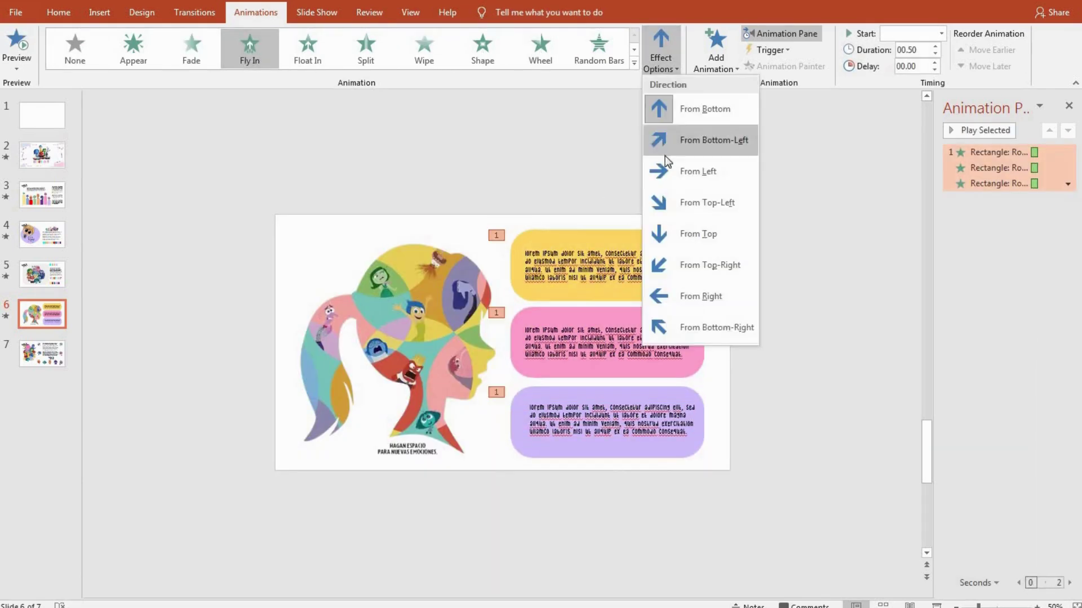
click(710, 272)
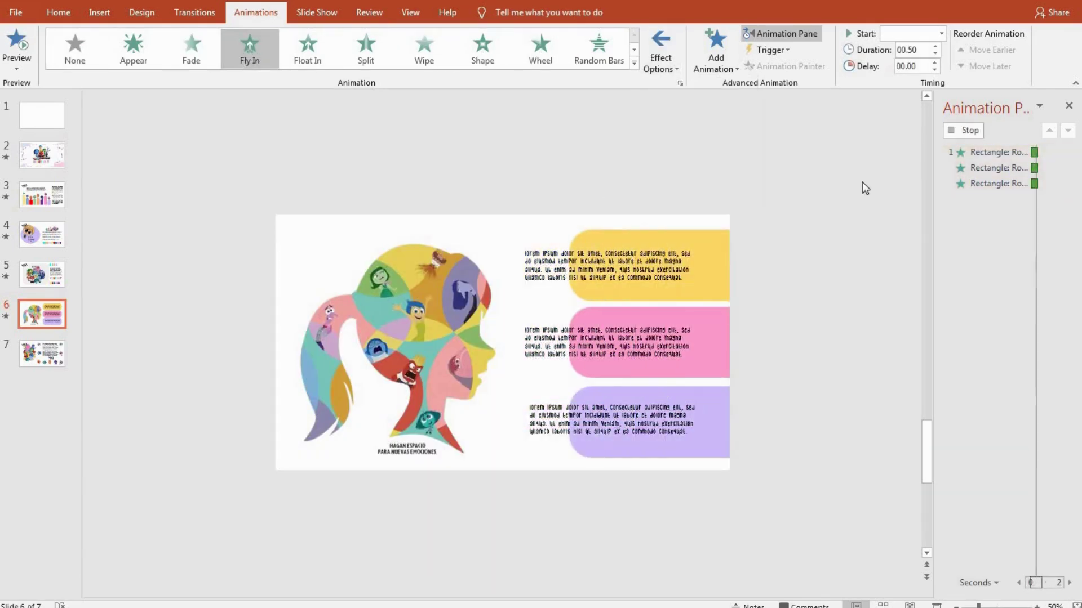
click(941, 34)
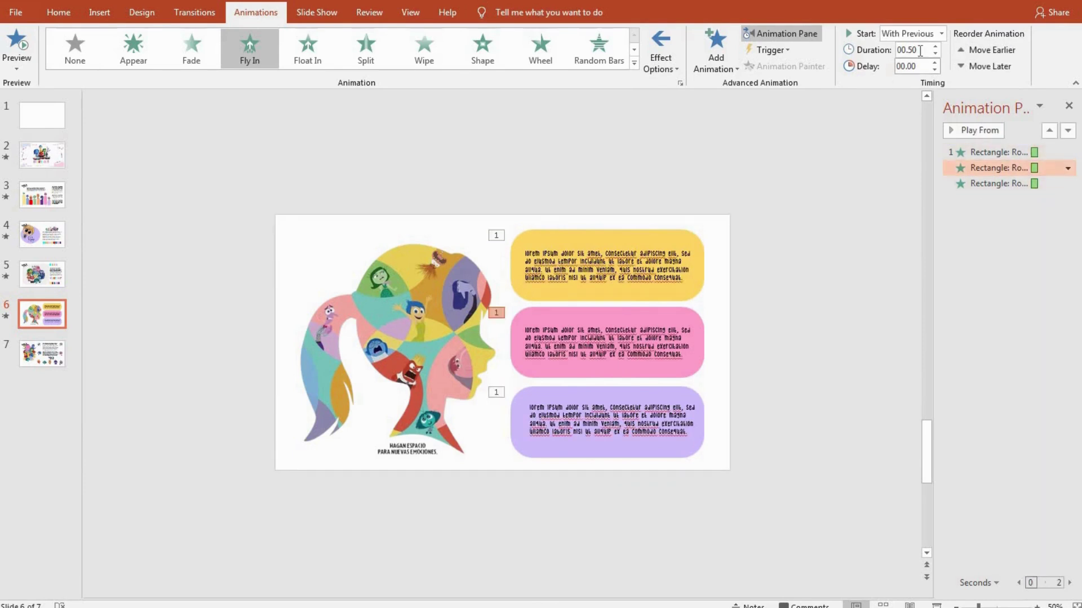
click(907, 48)
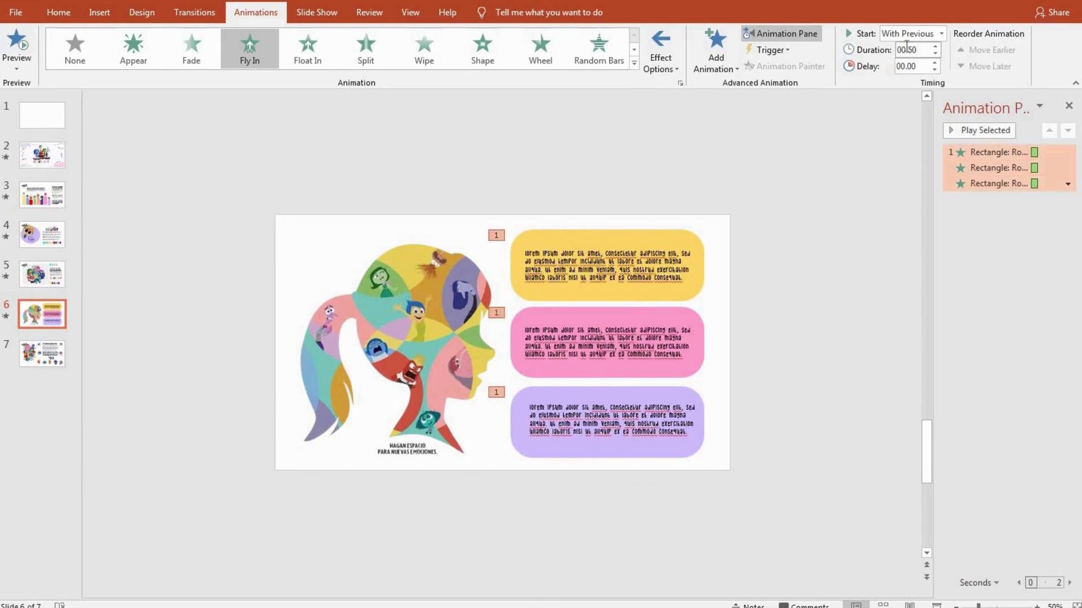
Step: Lengthen the rectangles' fly-in to 2 seconds (Medium) in its Timing settings
right_click(999, 225)
click(990, 238)
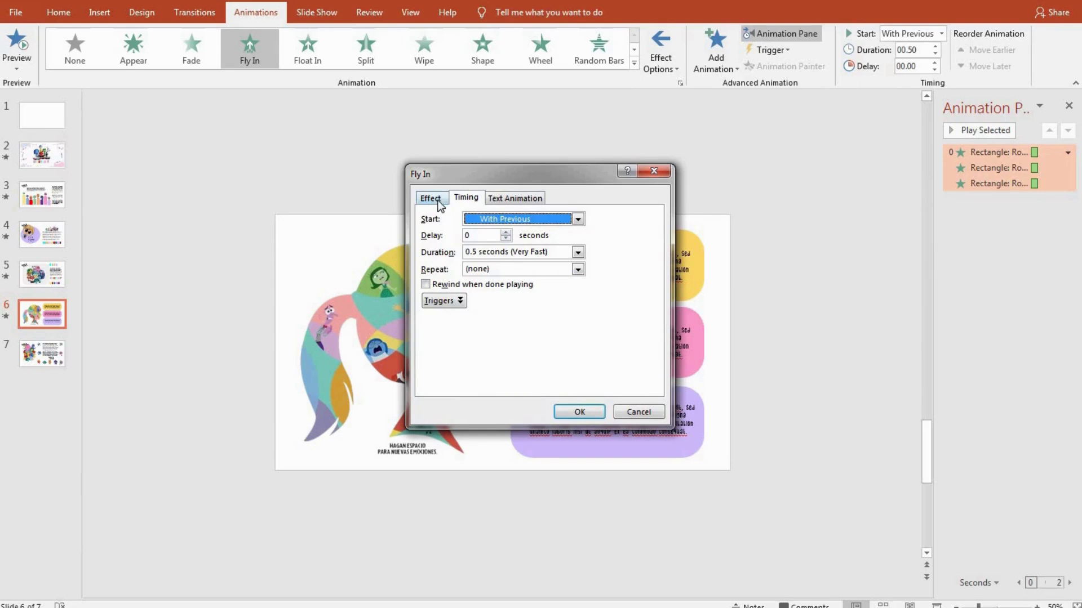
click(571, 252)
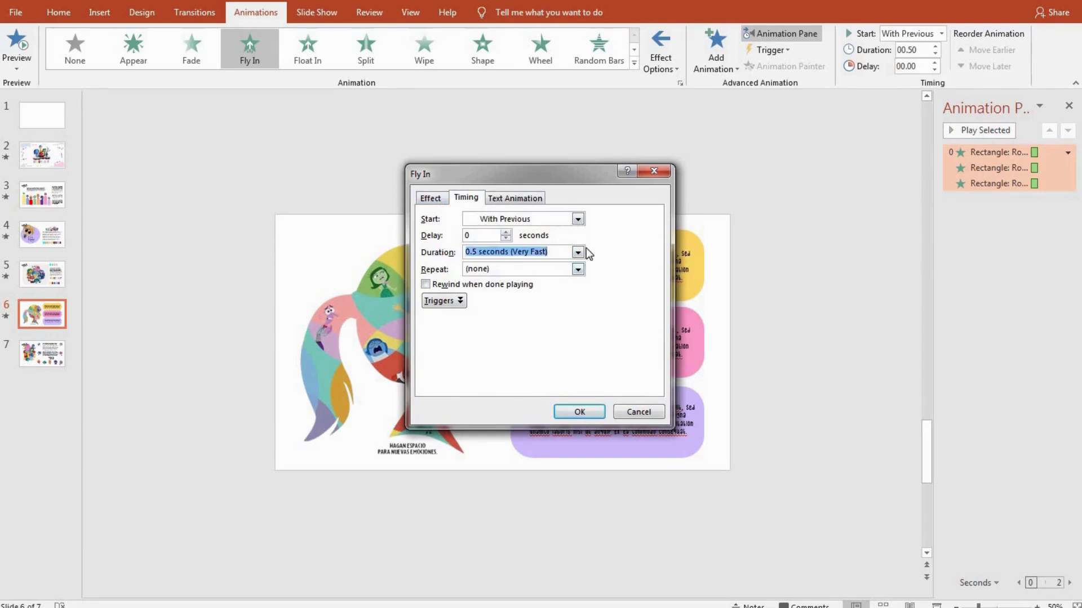
click(578, 252)
click(529, 292)
click(432, 200)
click(514, 301)
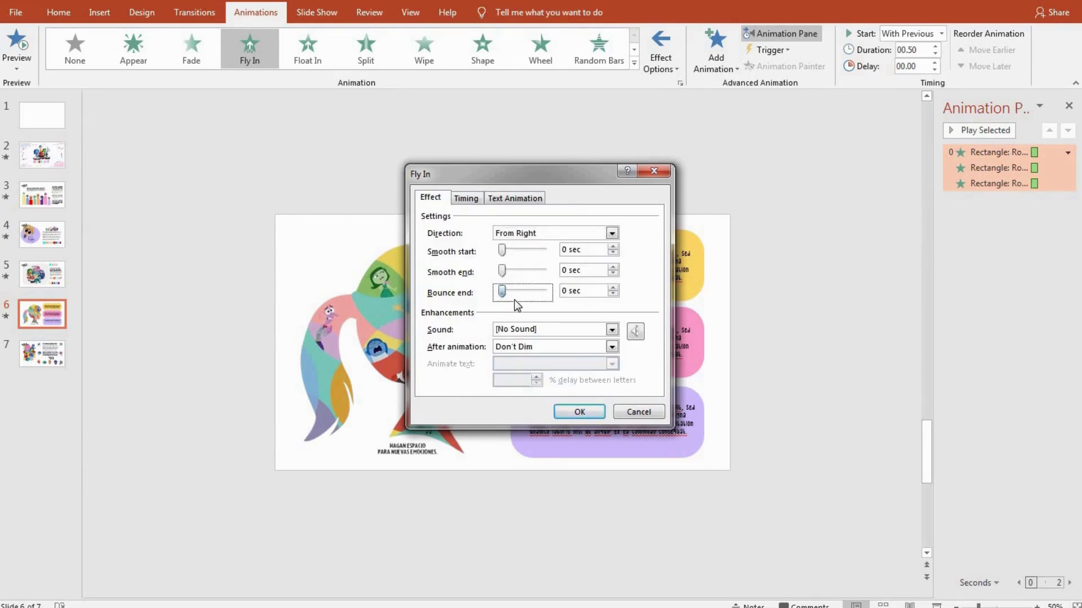
click(580, 412)
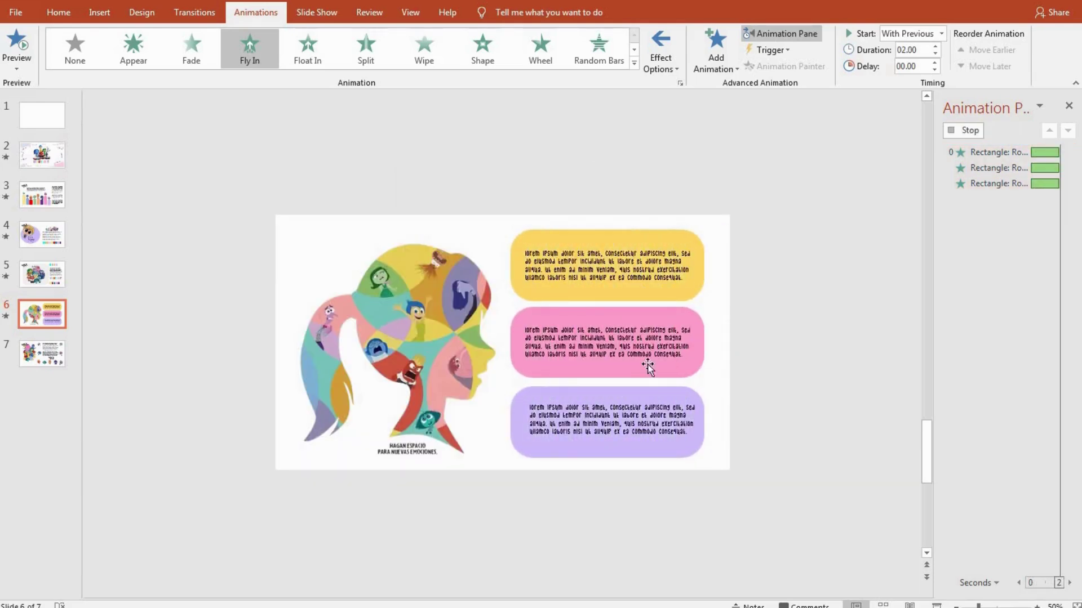
click(647, 250)
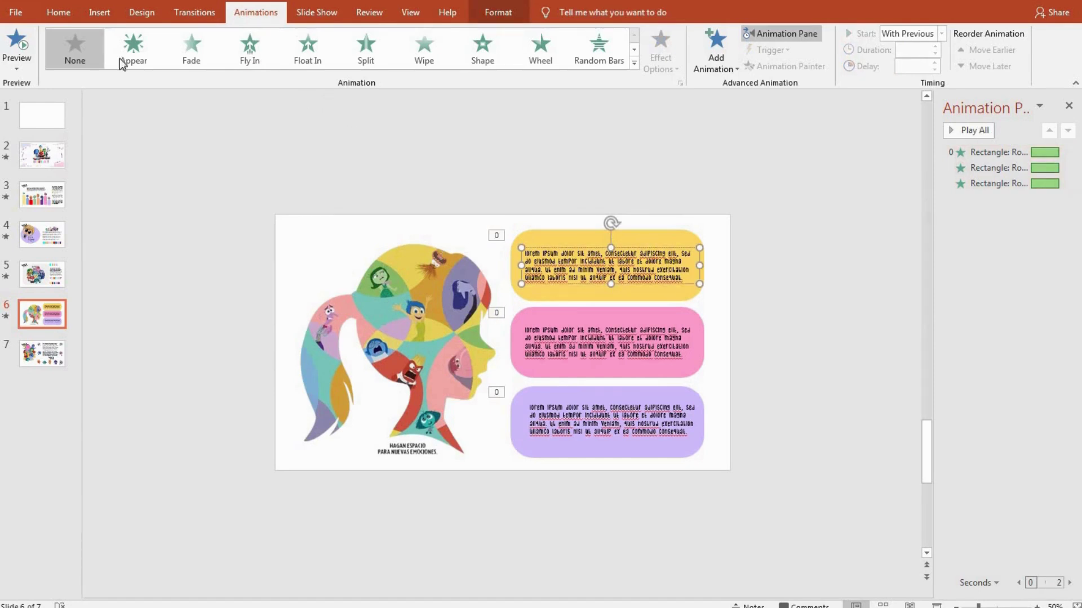
Step: Apply a Fade animation to the yellow, pink and purple text boxes
click(204, 68)
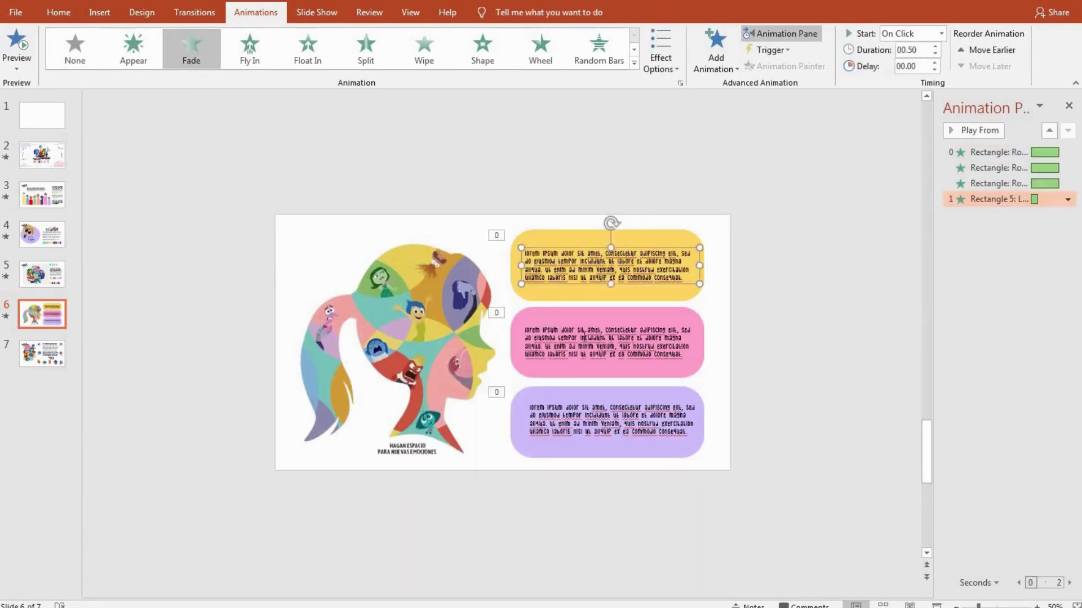
click(583, 334)
click(191, 50)
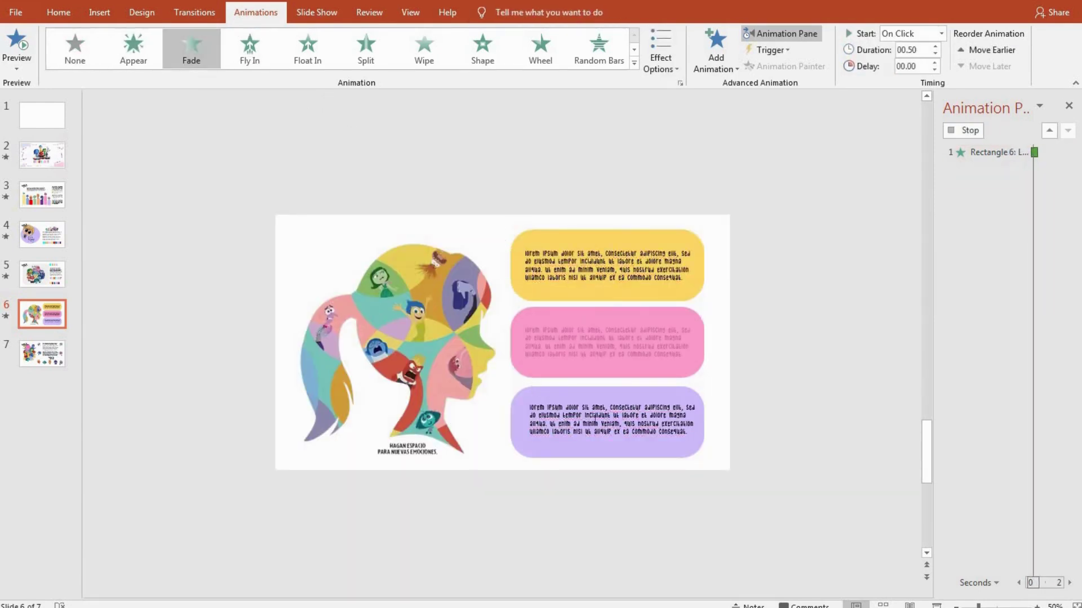
click(587, 406)
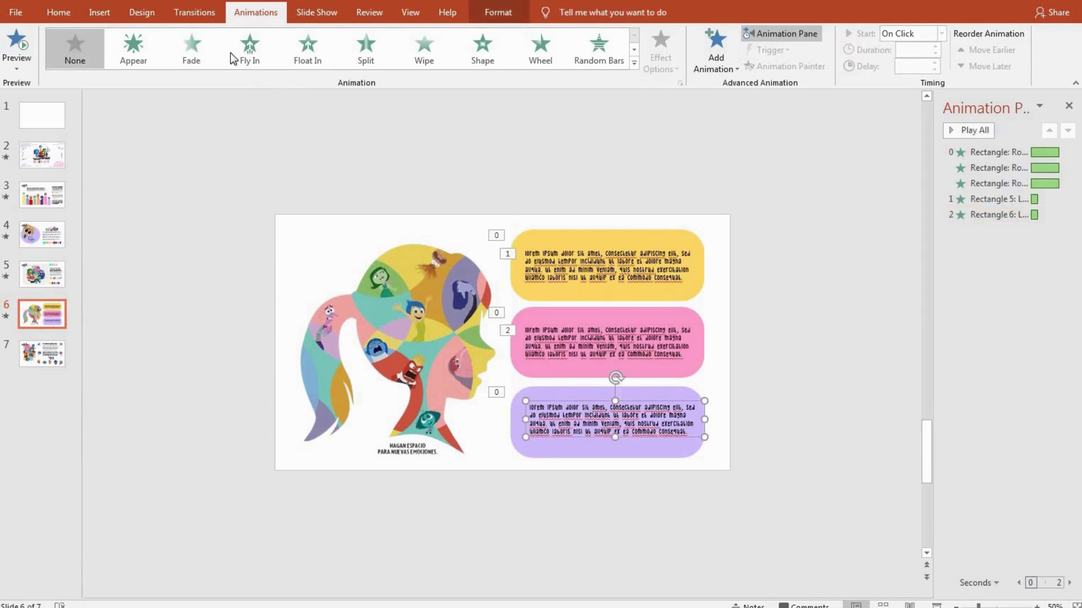
click(194, 53)
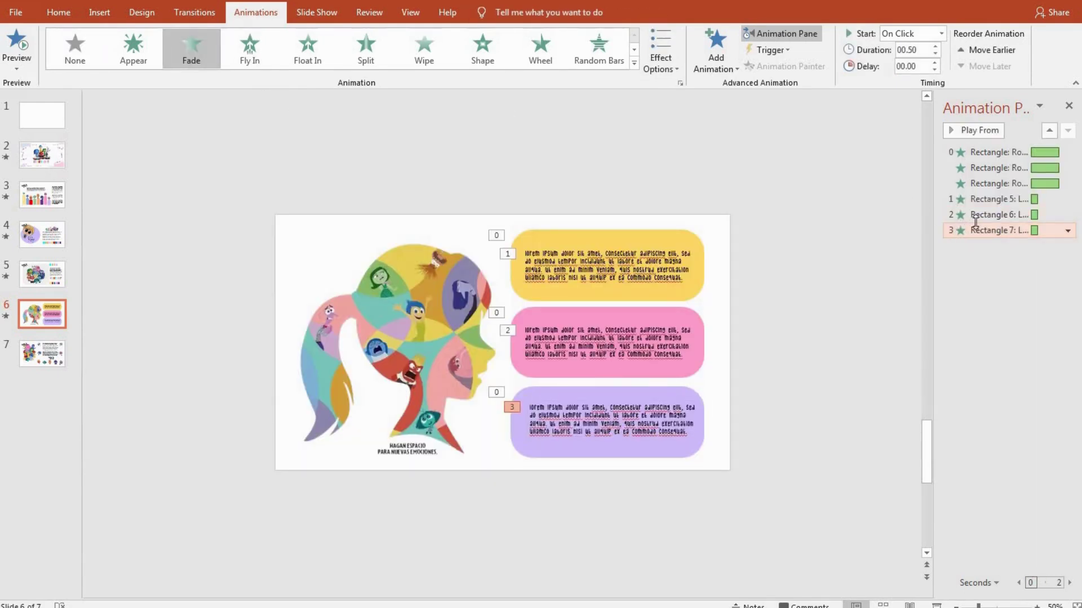
Step: Make the three text-box fades start With Previous and last 01.00 second
shift+click(976, 217)
shift+click(992, 199)
click(908, 63)
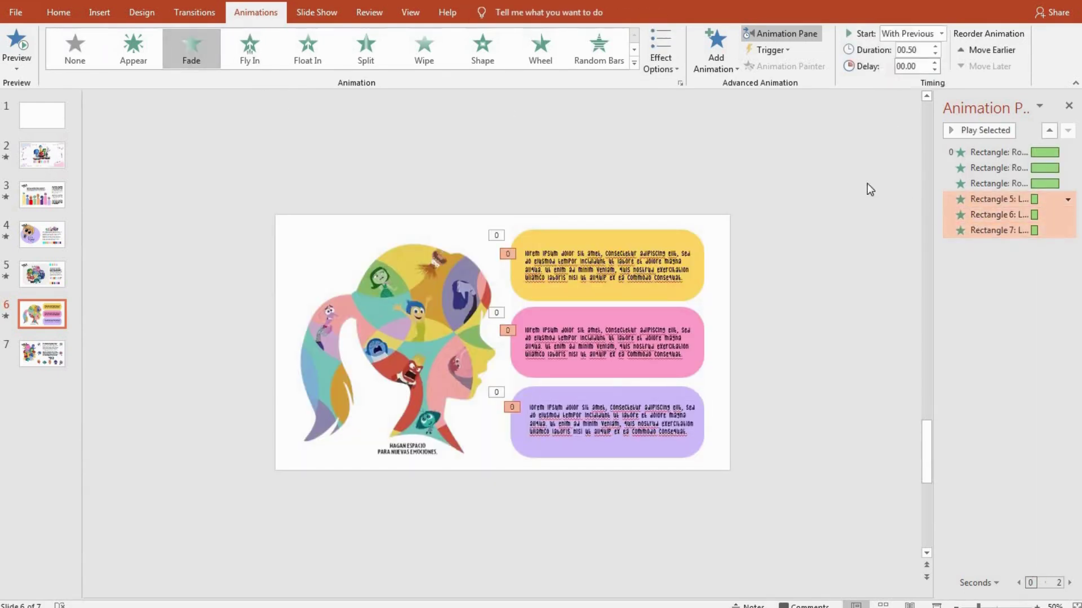
click(958, 130)
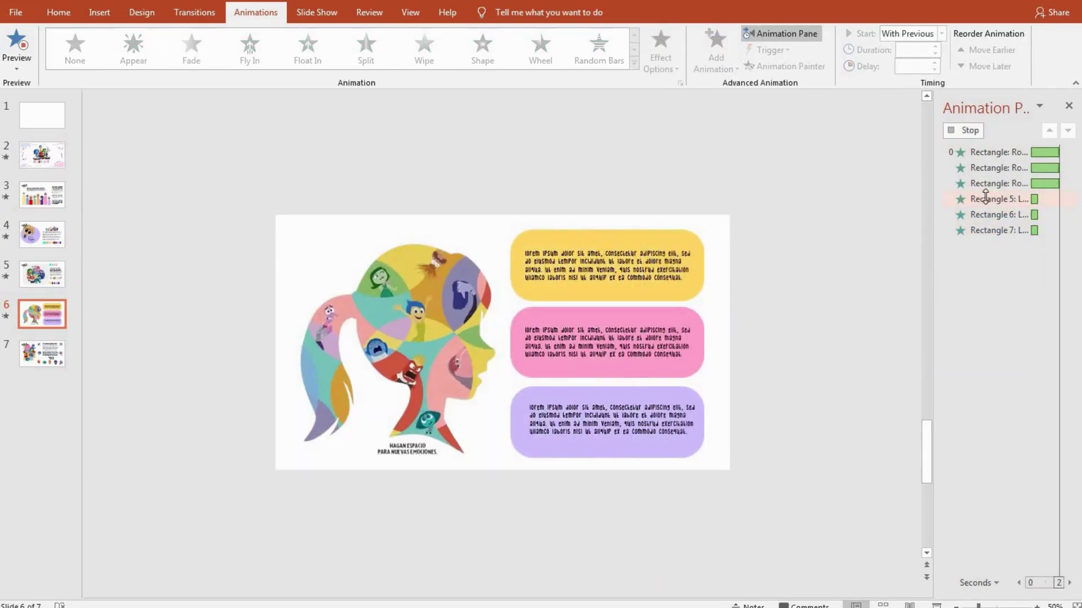
click(991, 214)
shift+click(990, 199)
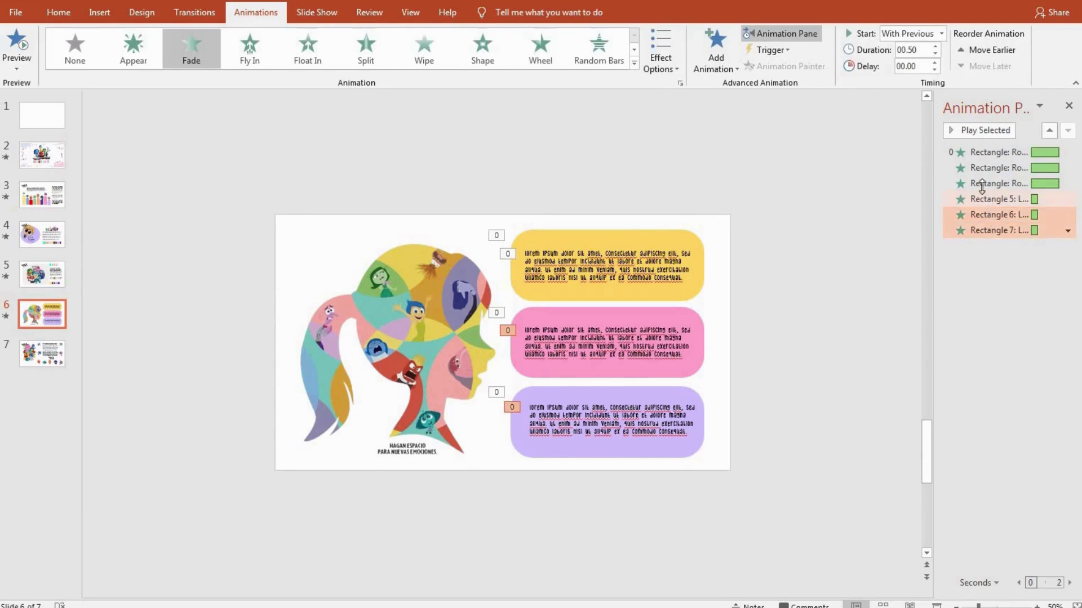
click(936, 46)
click(935, 46)
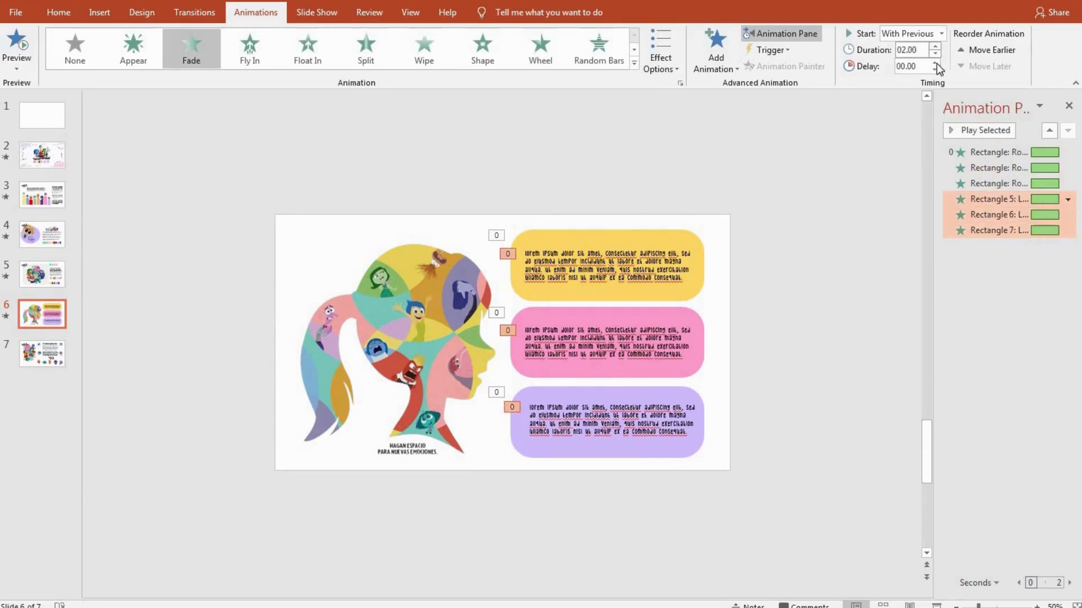
click(961, 130)
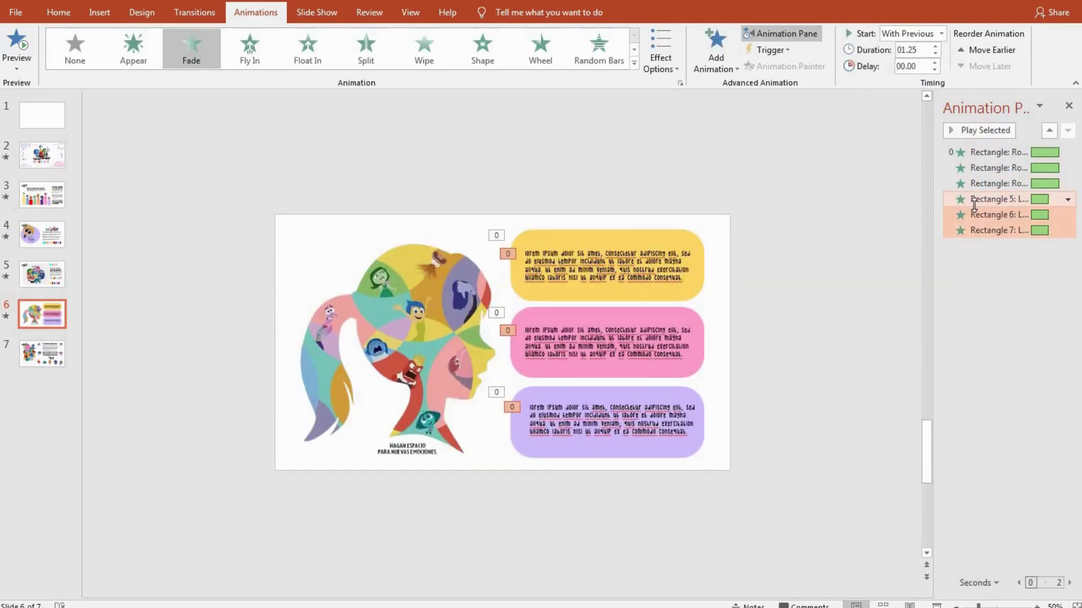
key(Down)
Step: Raise the fades' delay to 1 second, preview slide 6, then go to slide 7
click(933, 64)
click(933, 65)
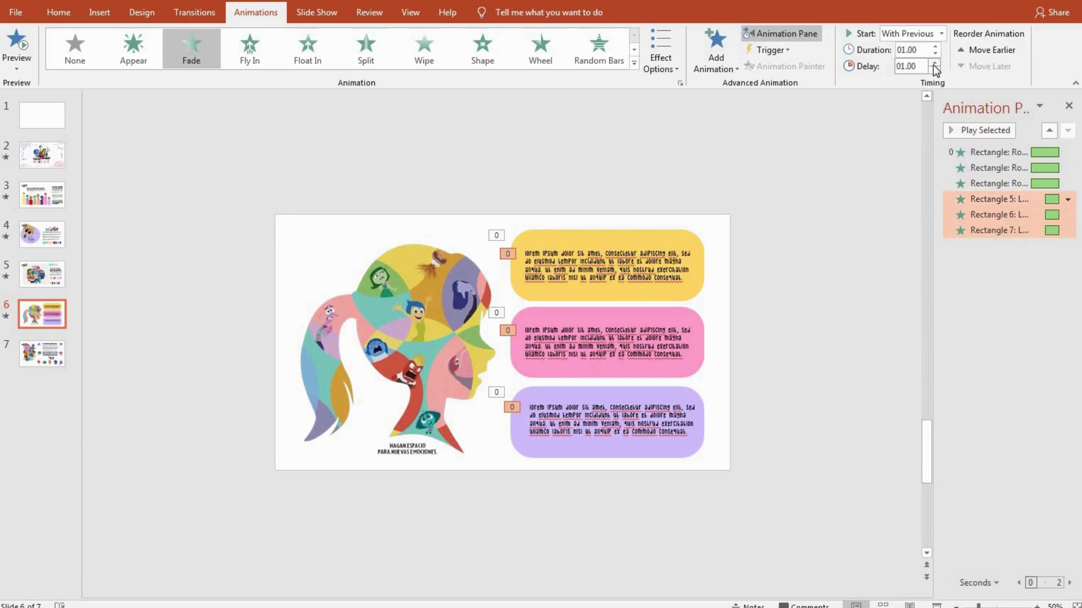
click(933, 64)
click(933, 65)
click(846, 245)
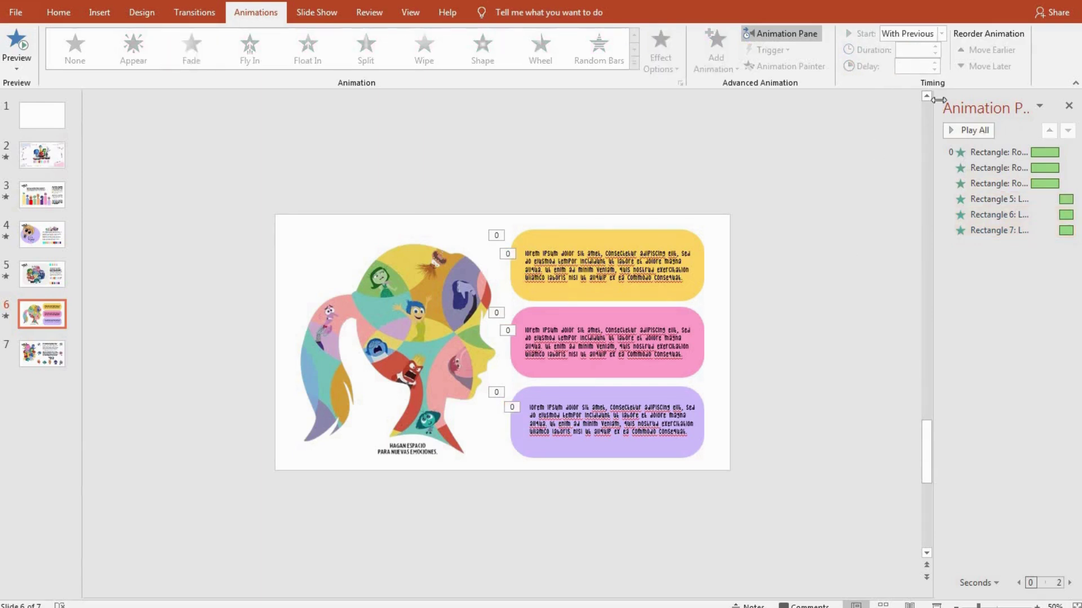
click(958, 134)
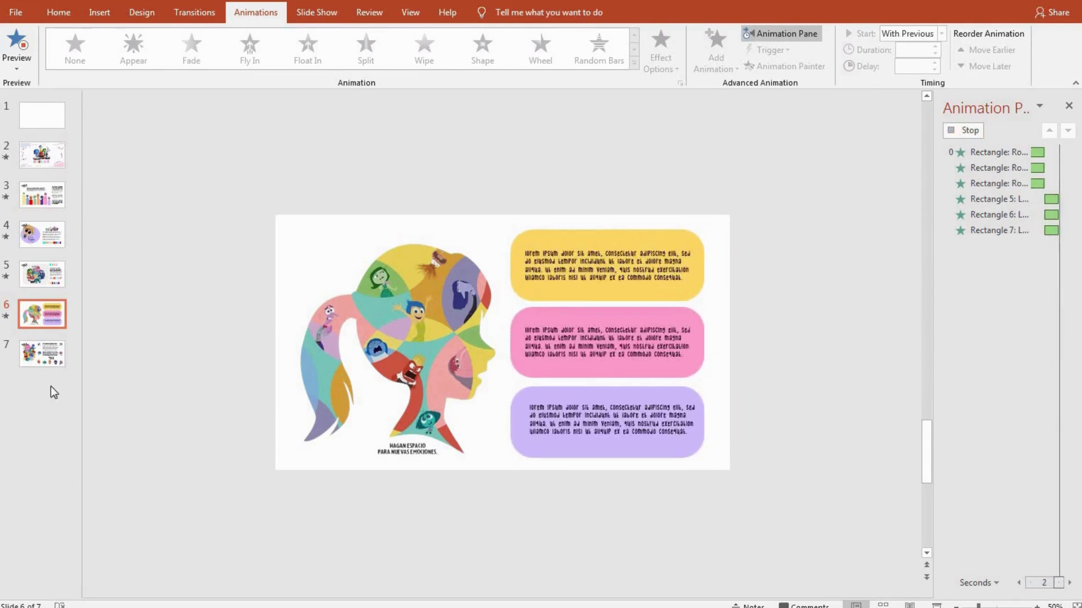
click(56, 363)
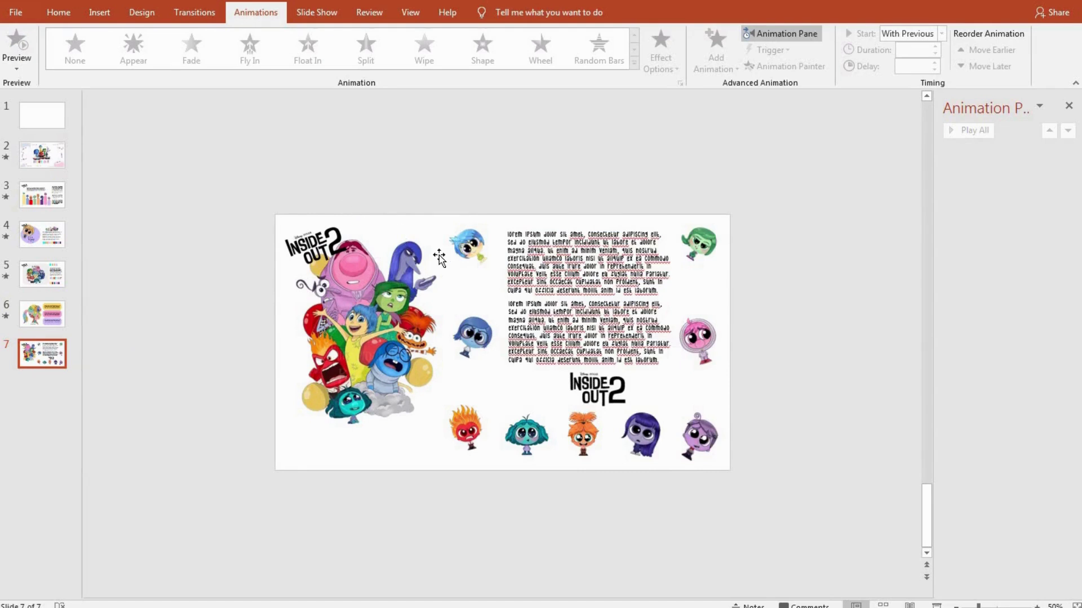
Step: Paste a copy of slide 7's characters image onto slide 6
click(382, 280)
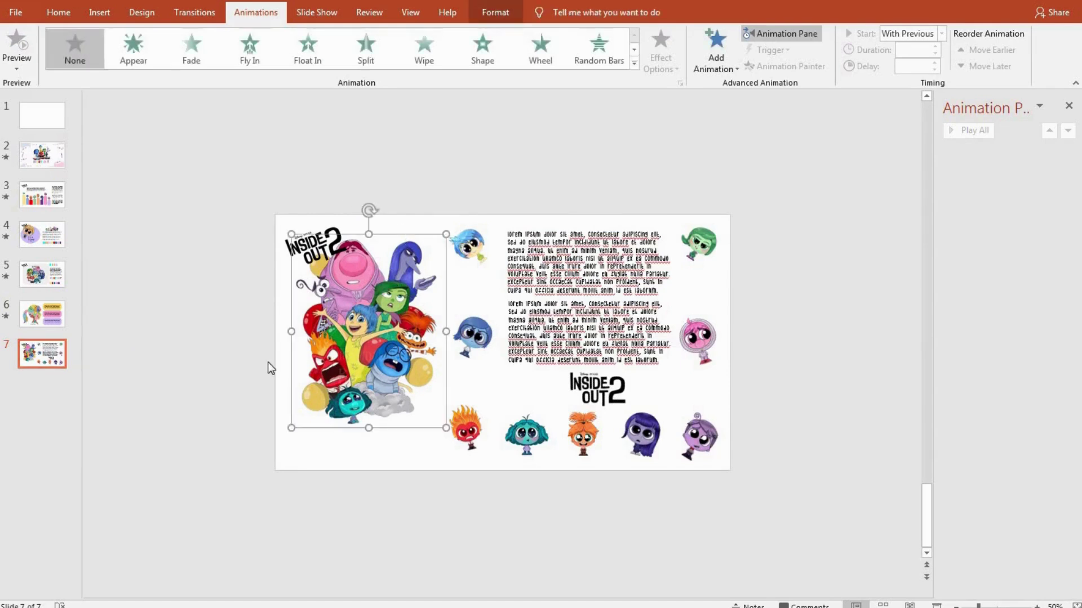
click(59, 313)
key(ctrl+v)
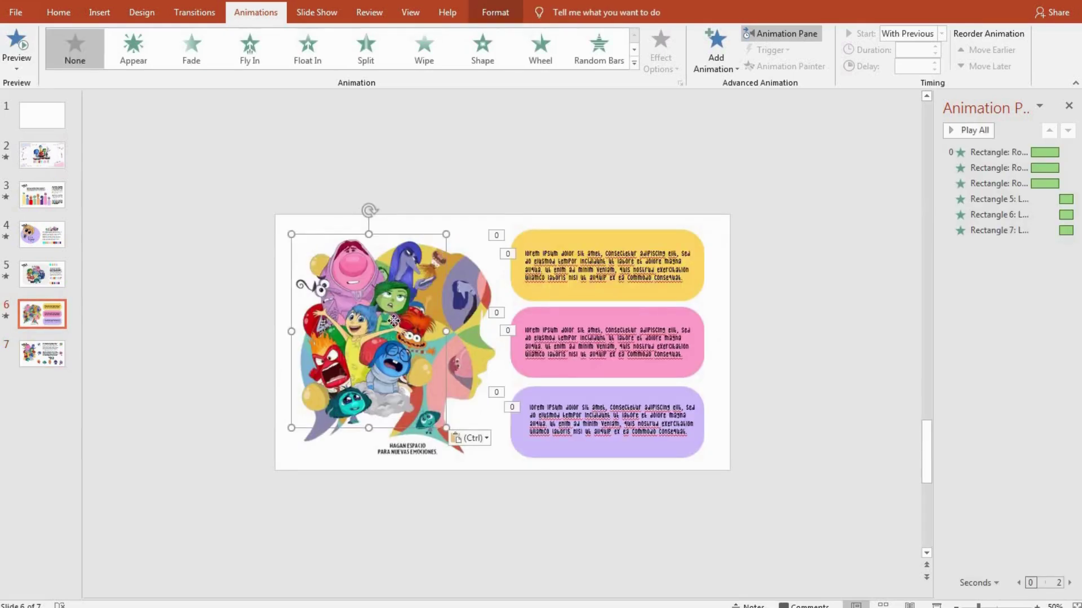
Step: Paste slide 6's head-silhouette image onto slide 7, just off its left edge
click(402, 336)
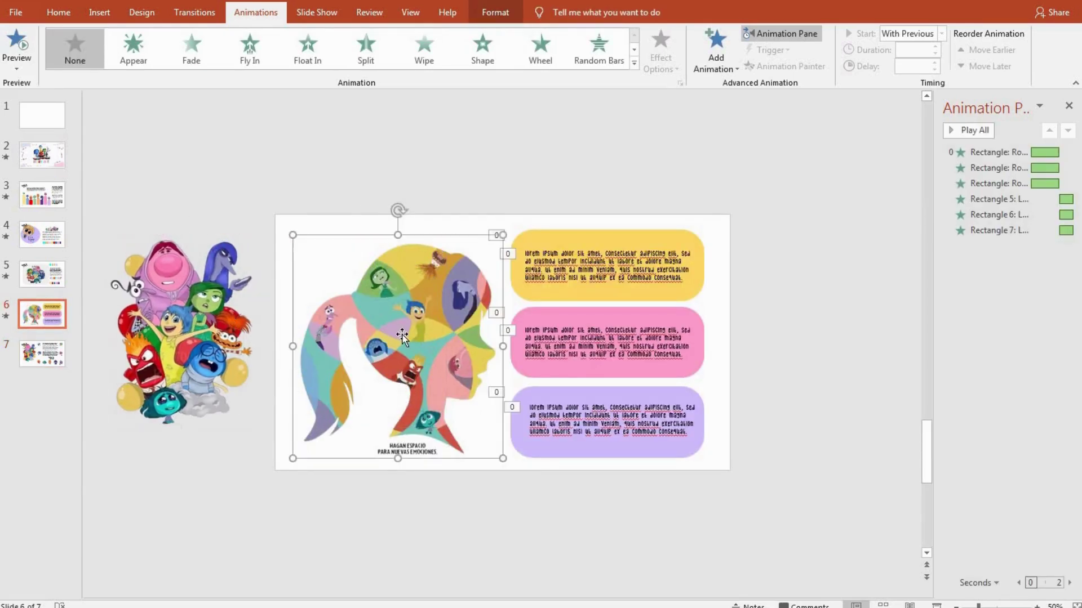
click(62, 348)
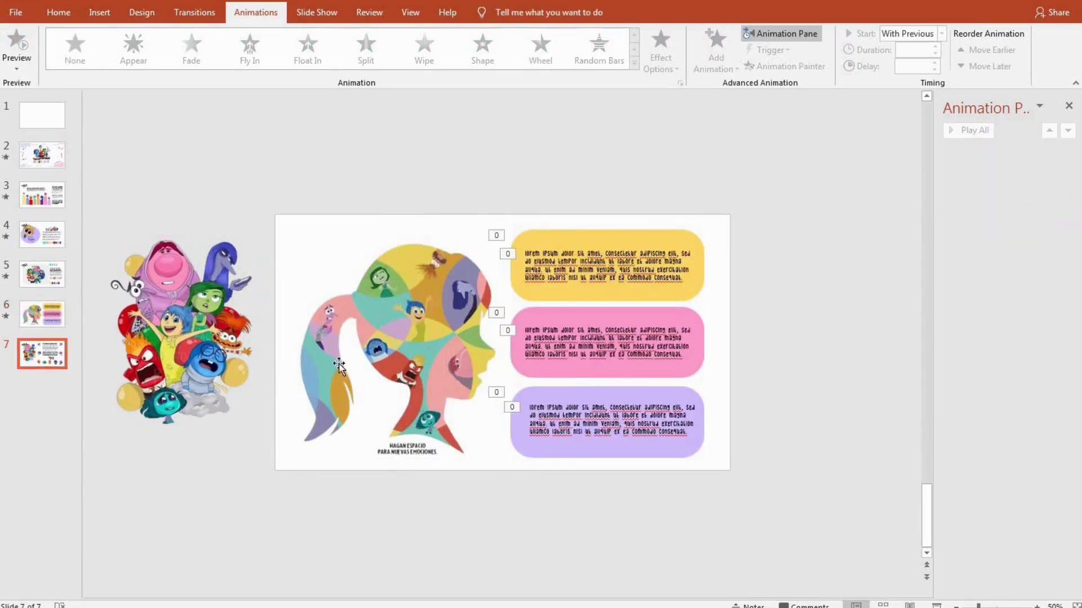
key(ctrl+v)
drag(289, 314, 89, 294)
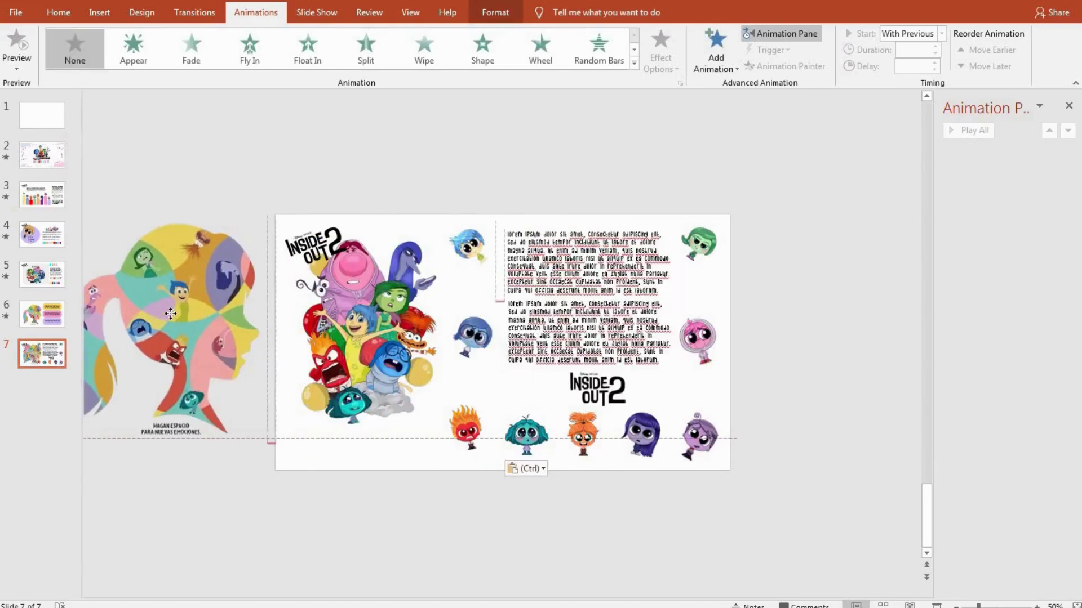
click(190, 167)
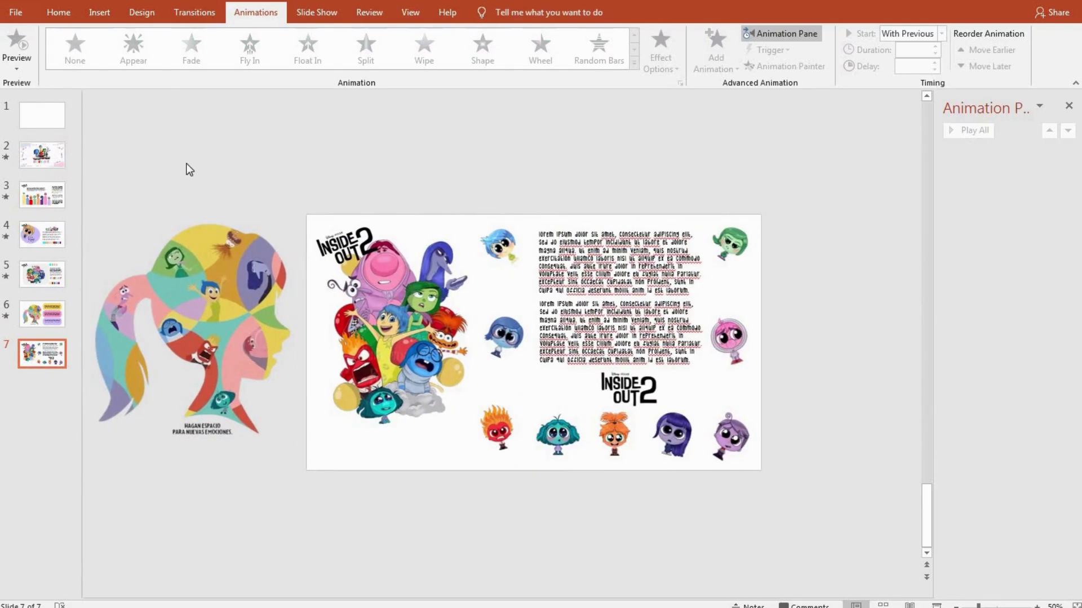
click(194, 12)
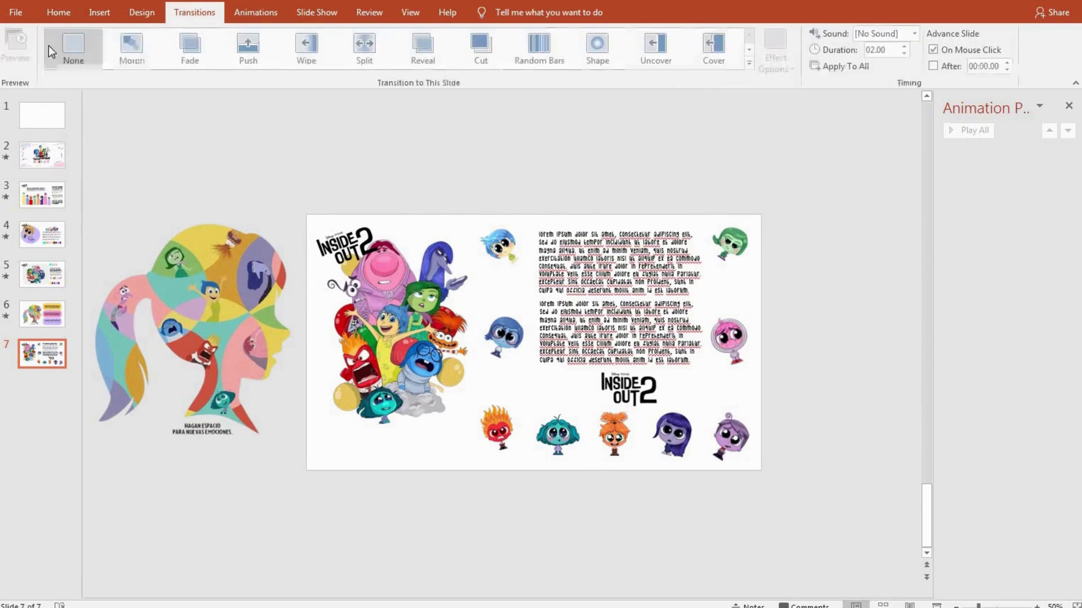
Step: Replace slide 7's Cover transition with Morph, lasting 02.00 seconds
click(129, 46)
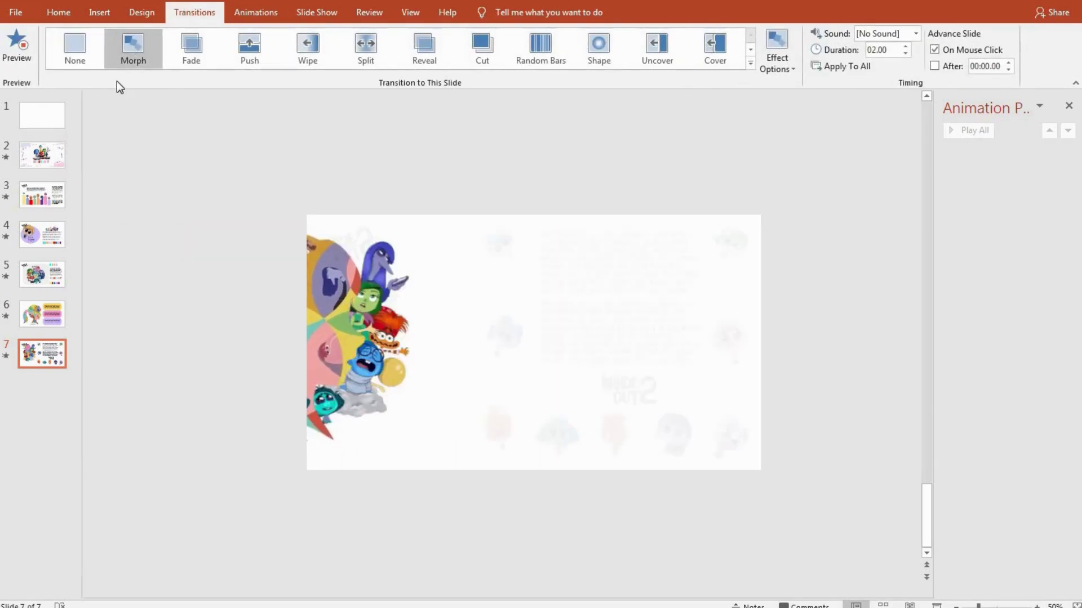
click(42, 323)
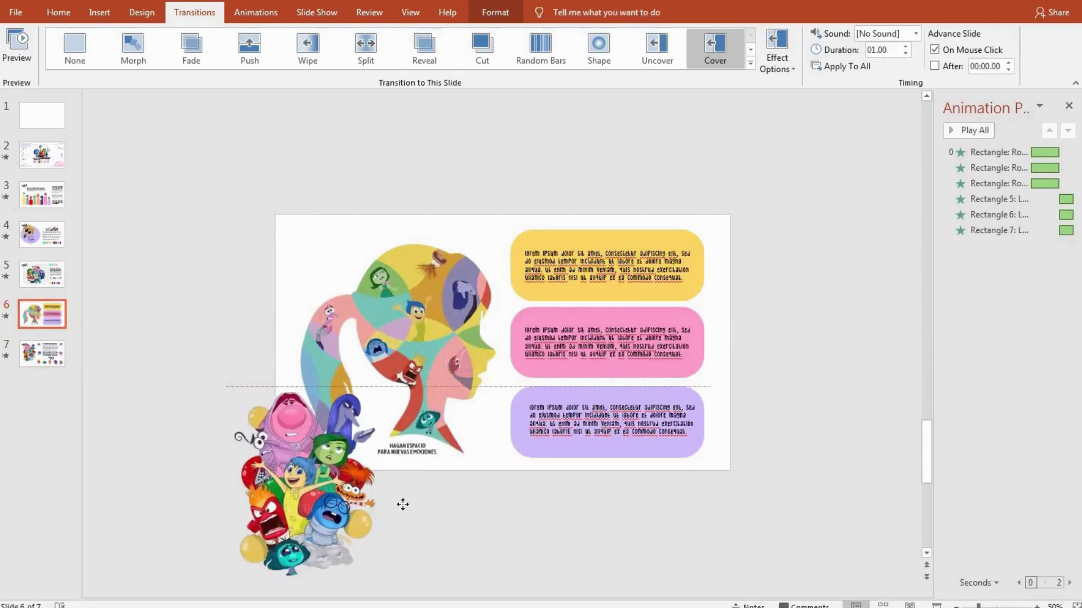
drag(226, 332, 422, 570)
scroll(338, 451, down, 2)
click(44, 360)
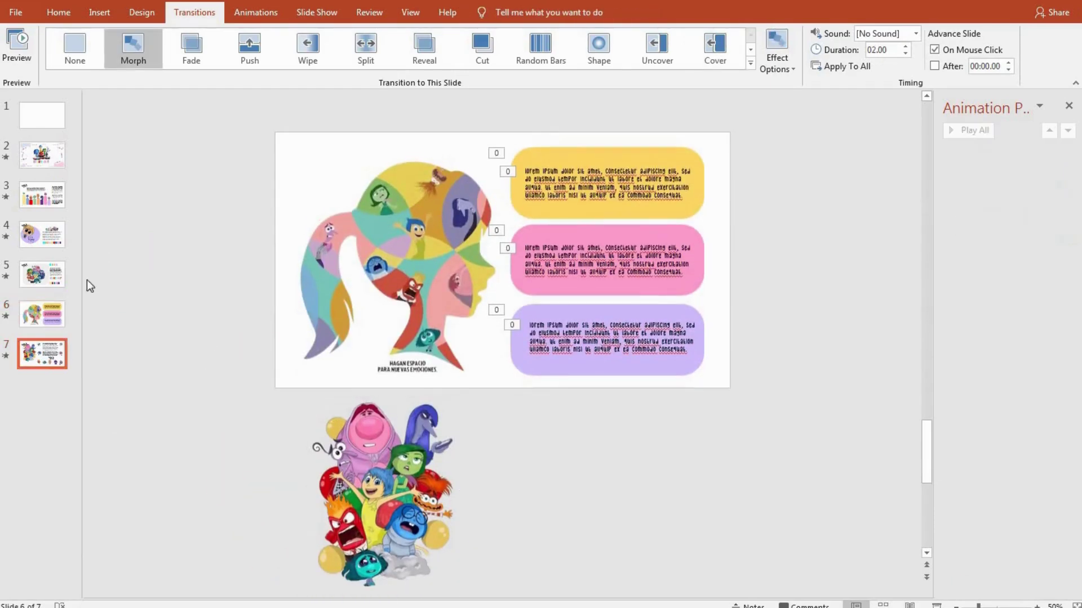
click(140, 48)
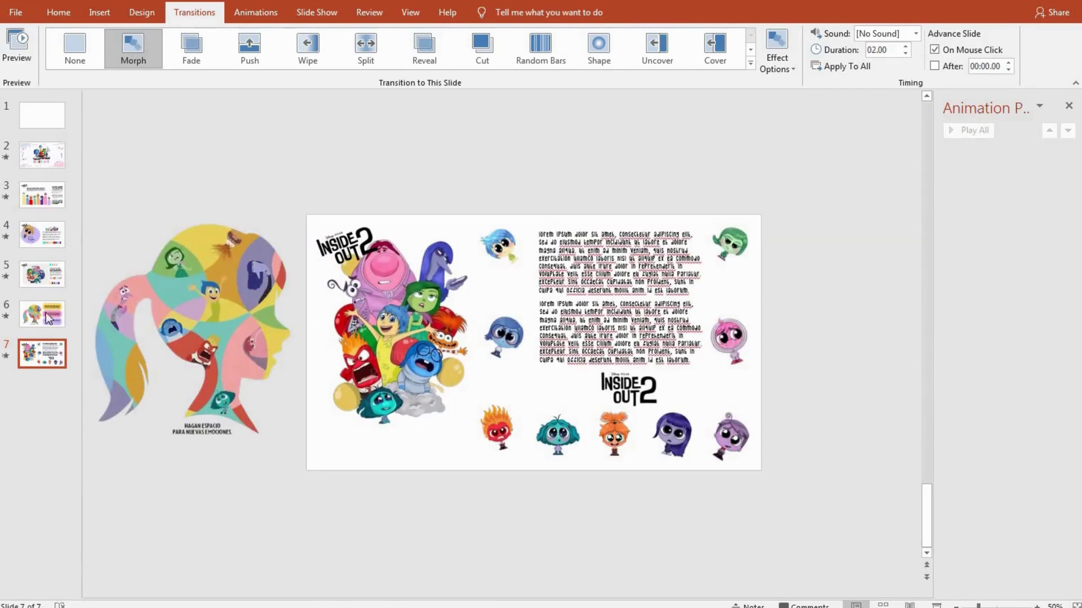
click(33, 322)
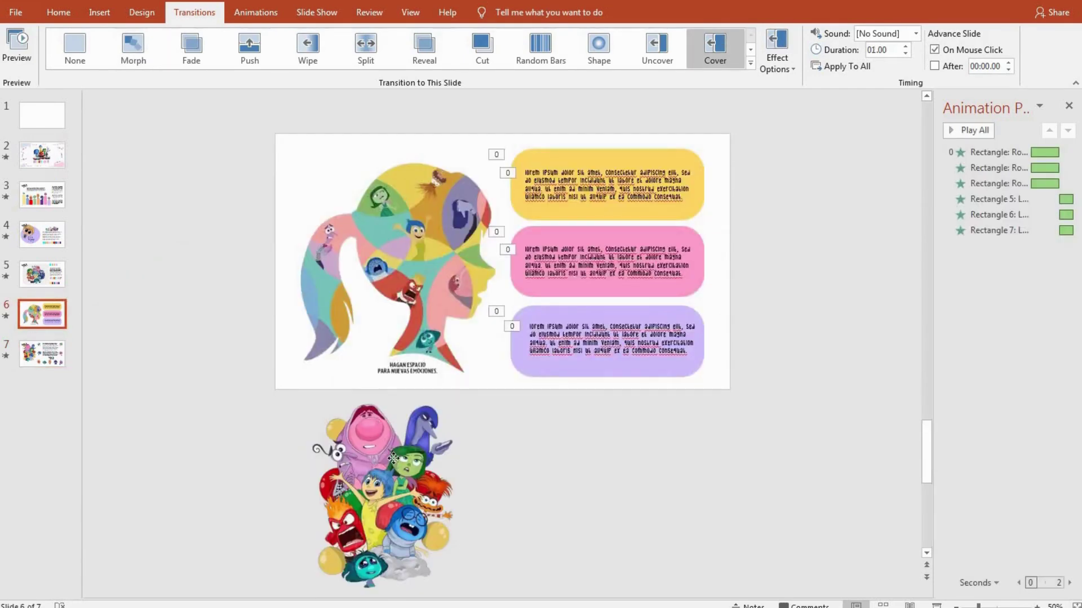
click(383, 536)
click(45, 354)
click(133, 47)
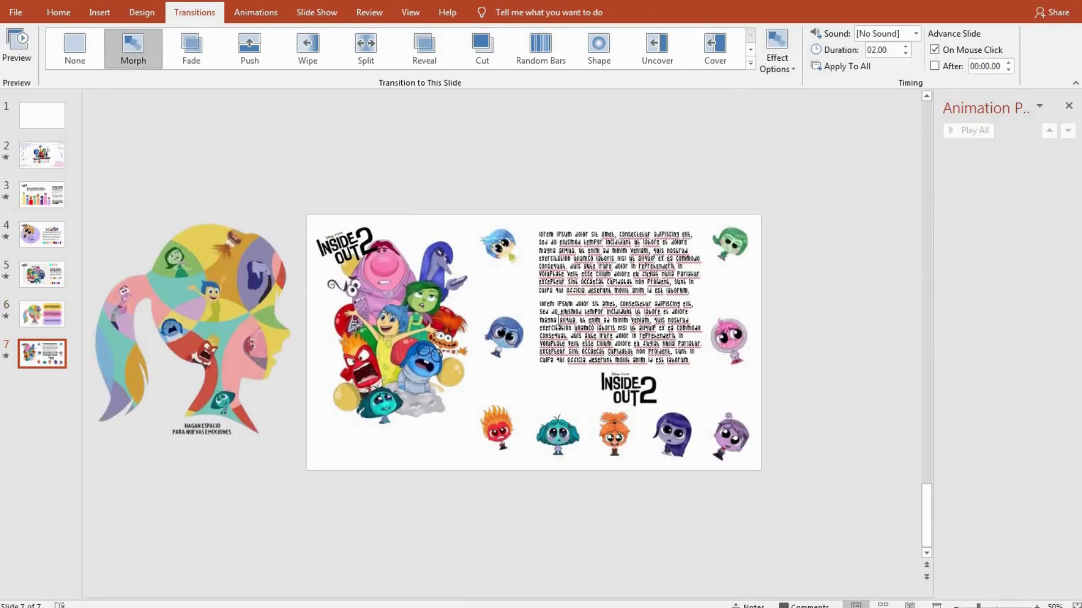
Step: Apply a Fade entrance to the Joy and Sadness stickers
click(515, 248)
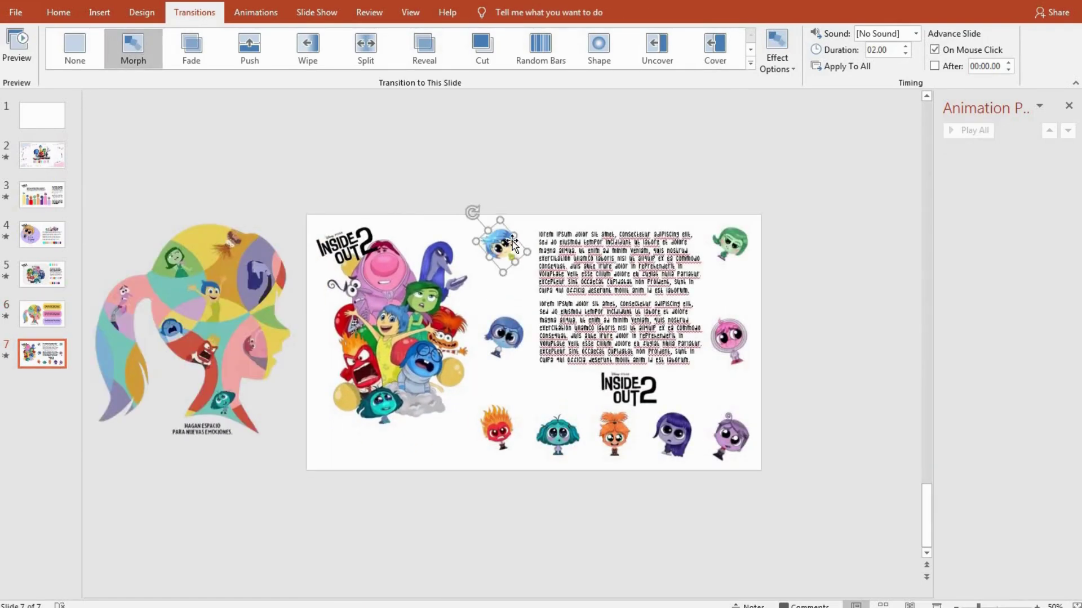
shift+click(512, 338)
shift+click(513, 439)
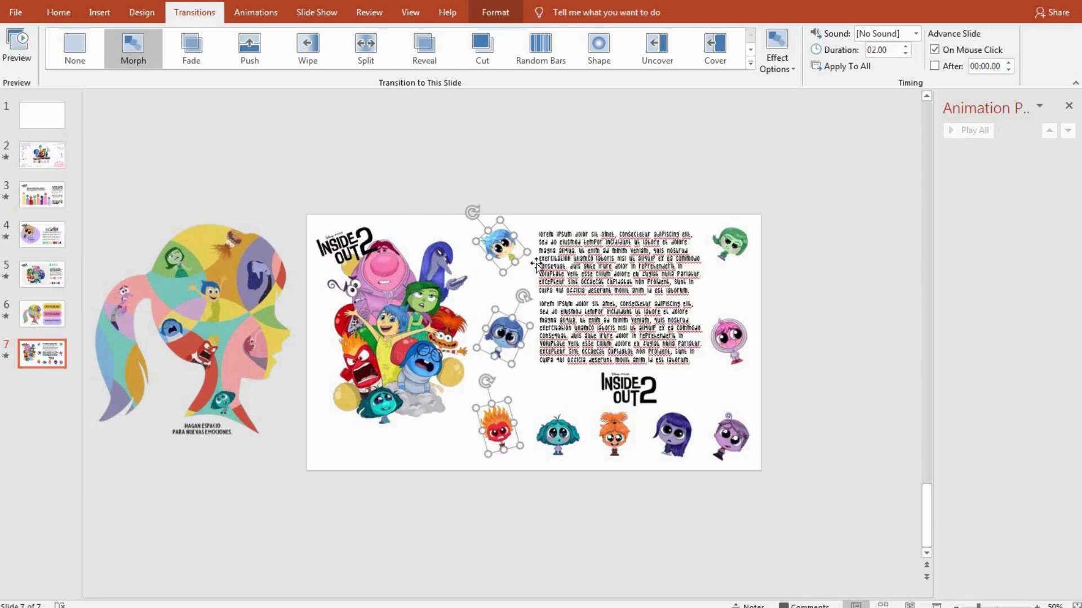
click(524, 236)
click(498, 256)
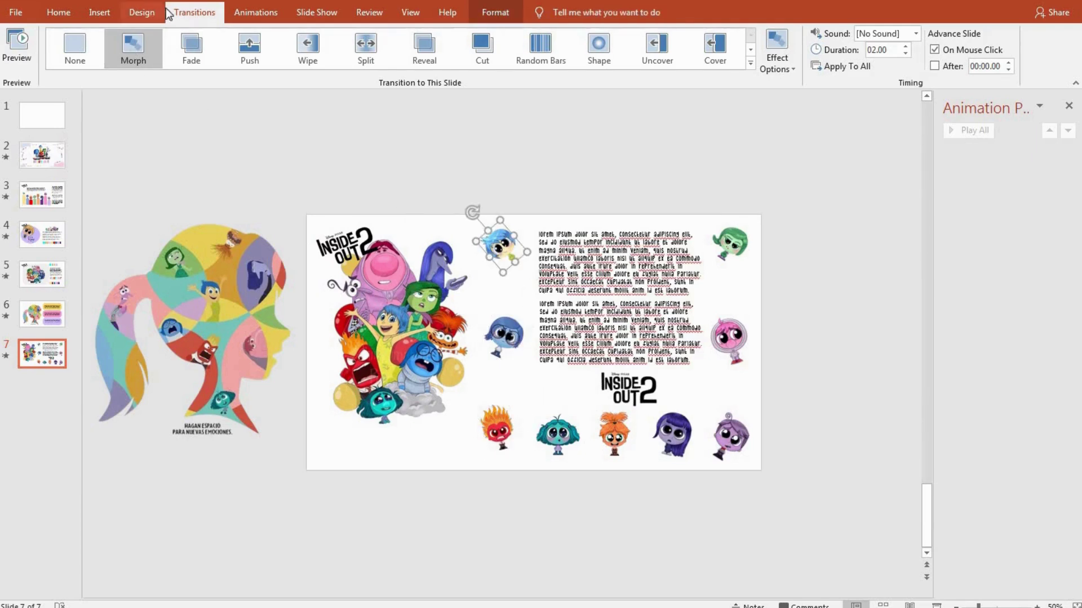
click(147, 12)
click(251, 13)
click(191, 48)
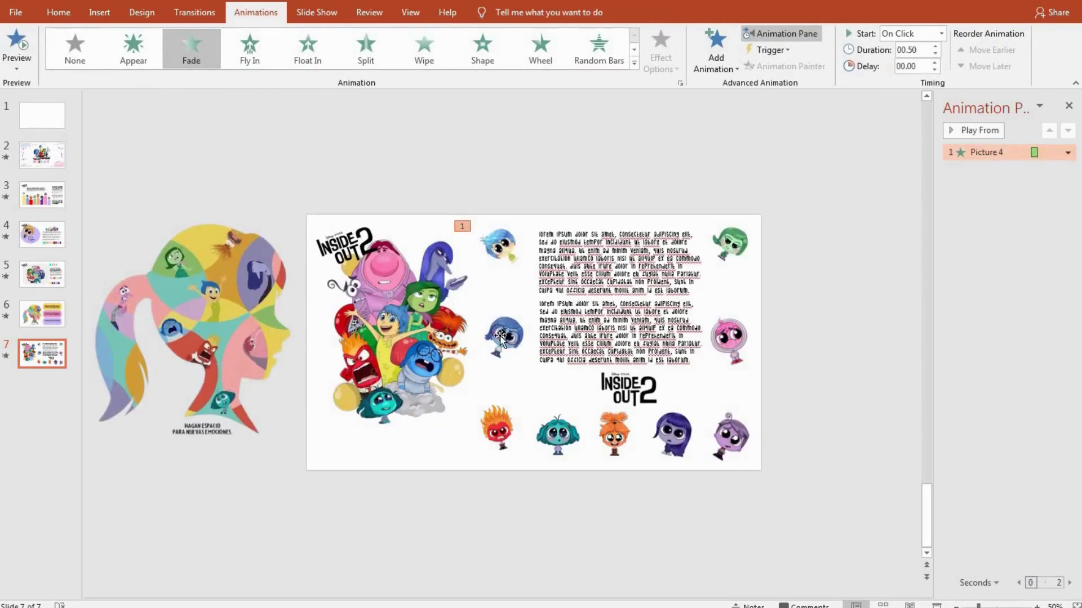
click(500, 336)
click(191, 47)
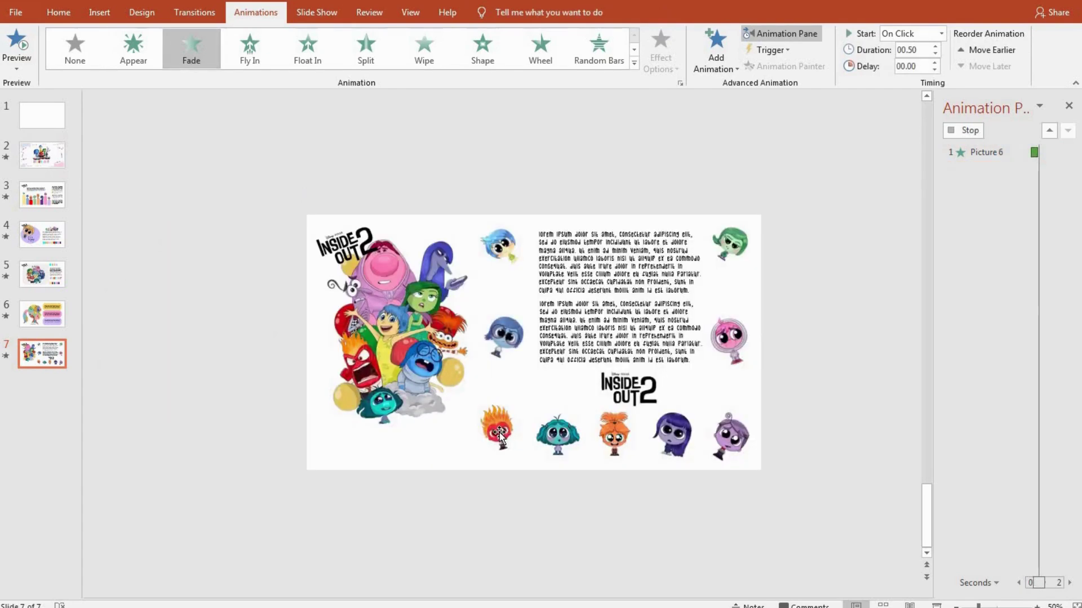
Step: Fade in the other seven stickers together, then the INSIDE OUT 2 logo
click(500, 432)
shift+click(558, 431)
shift+click(614, 431)
shift+click(672, 434)
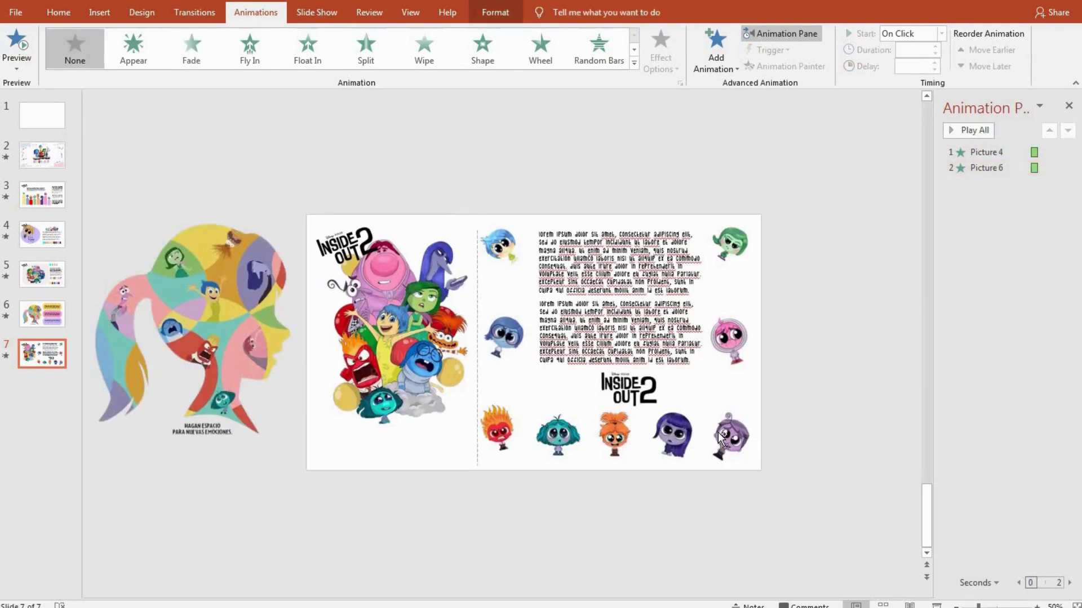
shift+click(729, 439)
shift+click(731, 335)
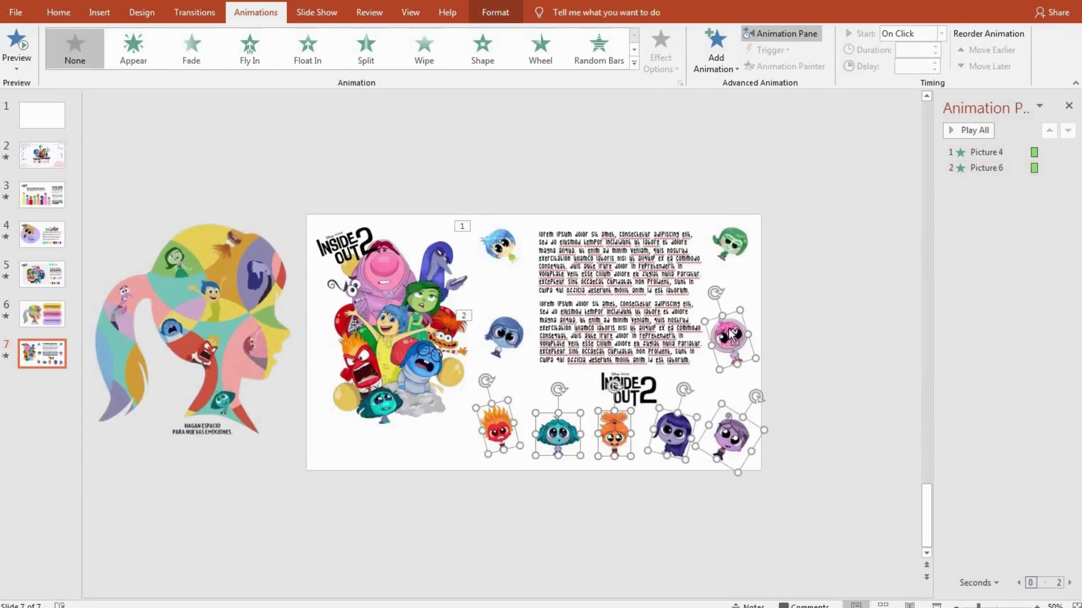
shift+click(732, 248)
click(191, 50)
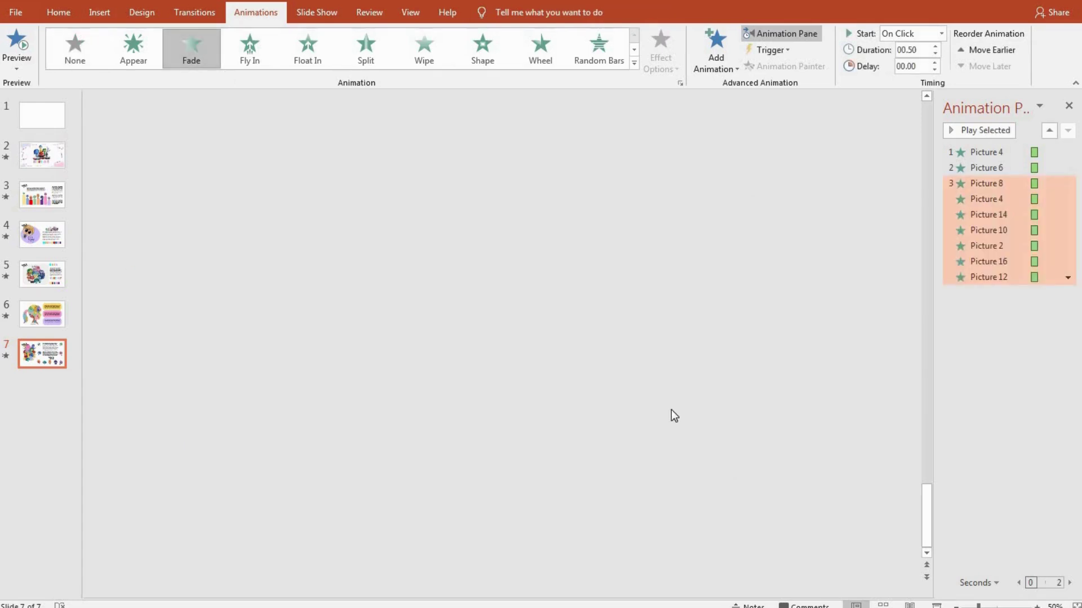
click(660, 391)
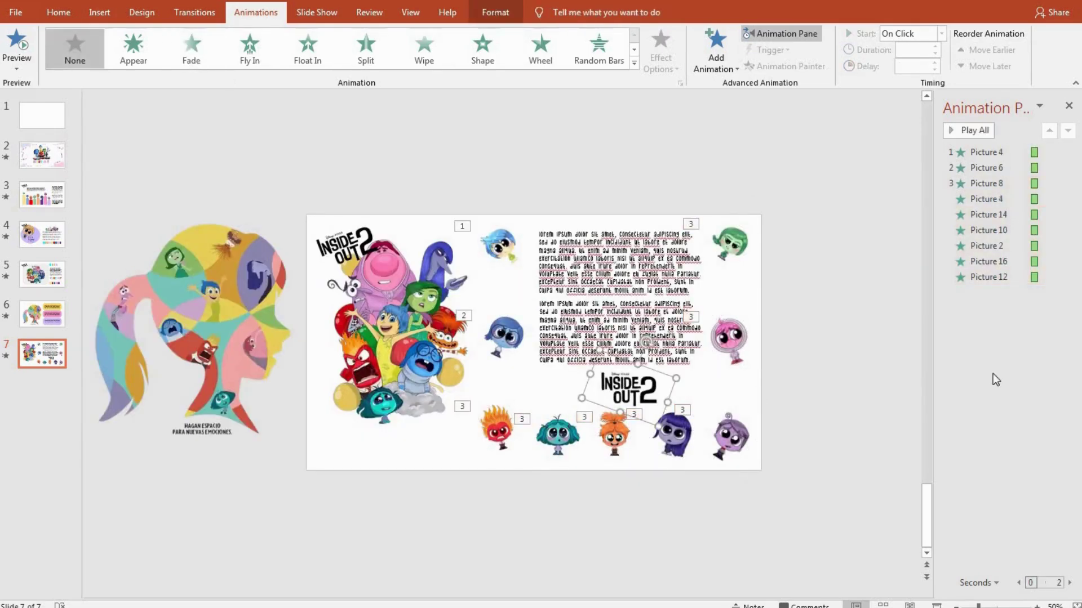
click(217, 47)
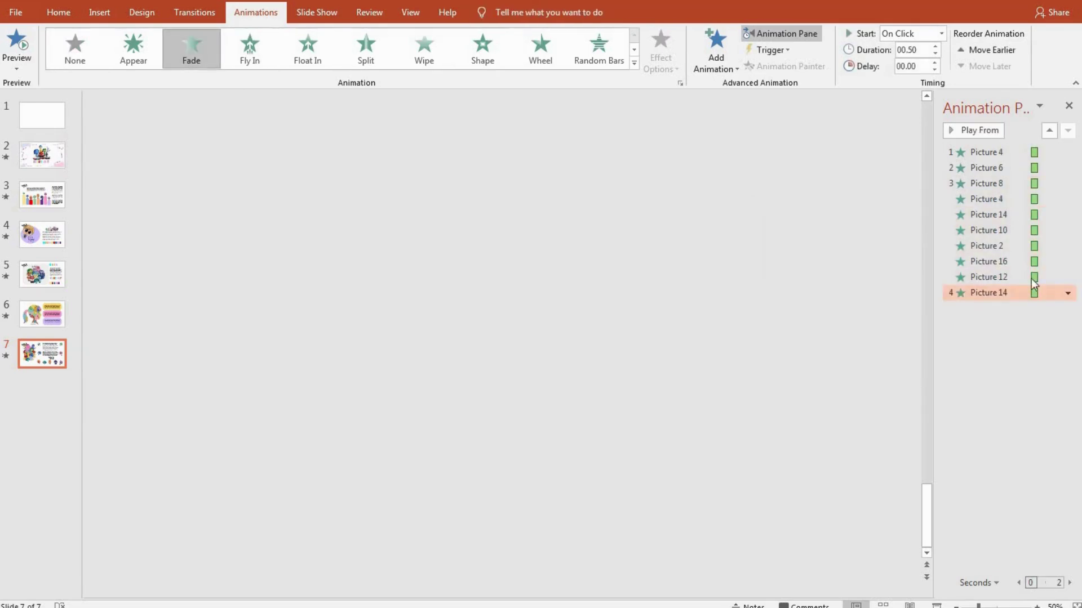
Step: Set all slide 7 animations to start With Previous with a 00.75 duration
click(978, 231)
key(ctrl+a)
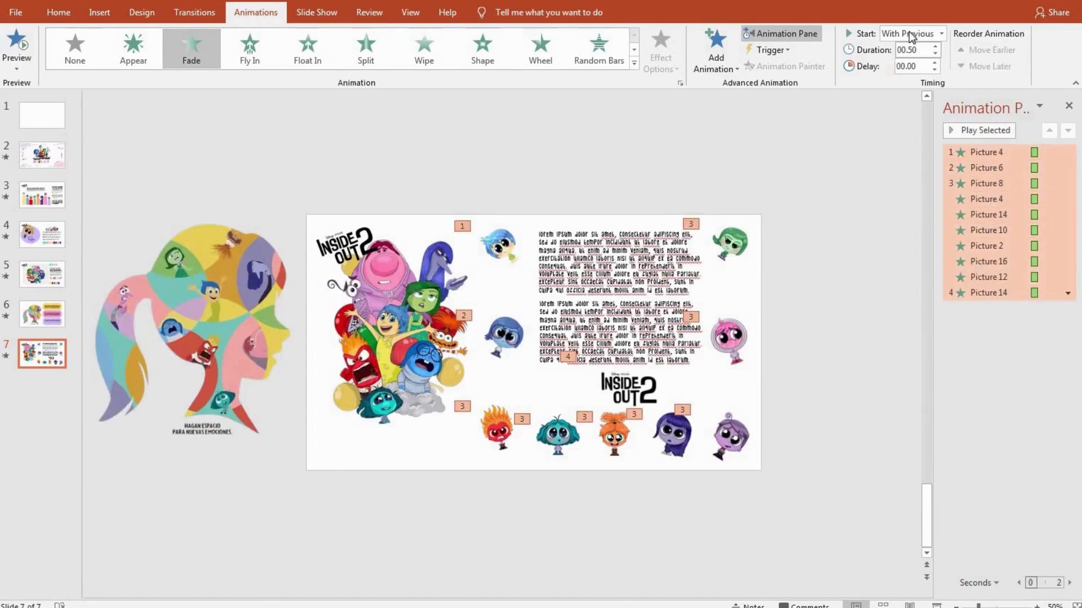
click(915, 63)
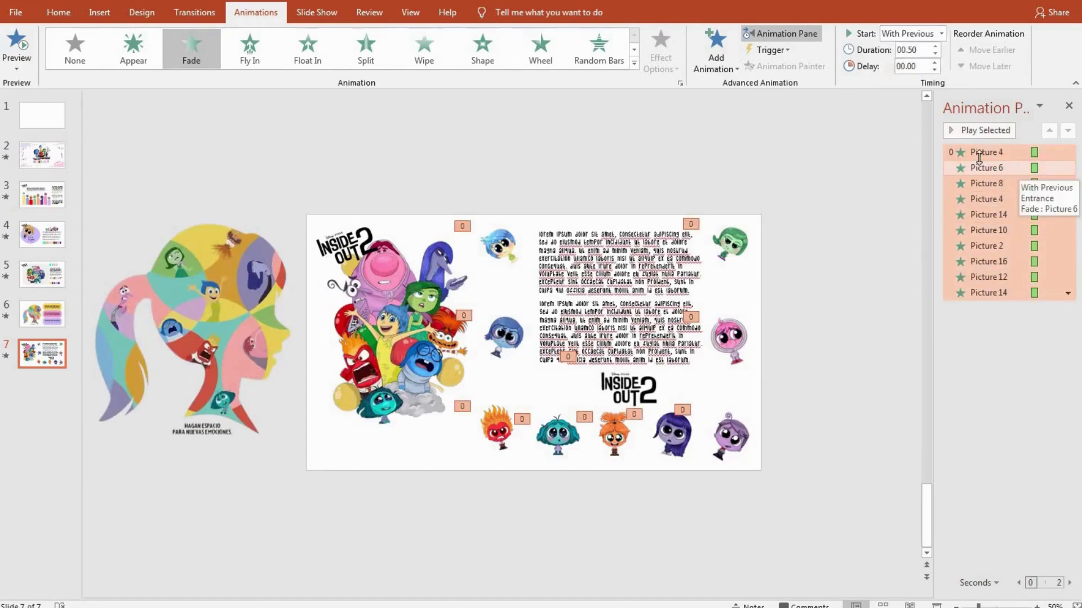
click(934, 47)
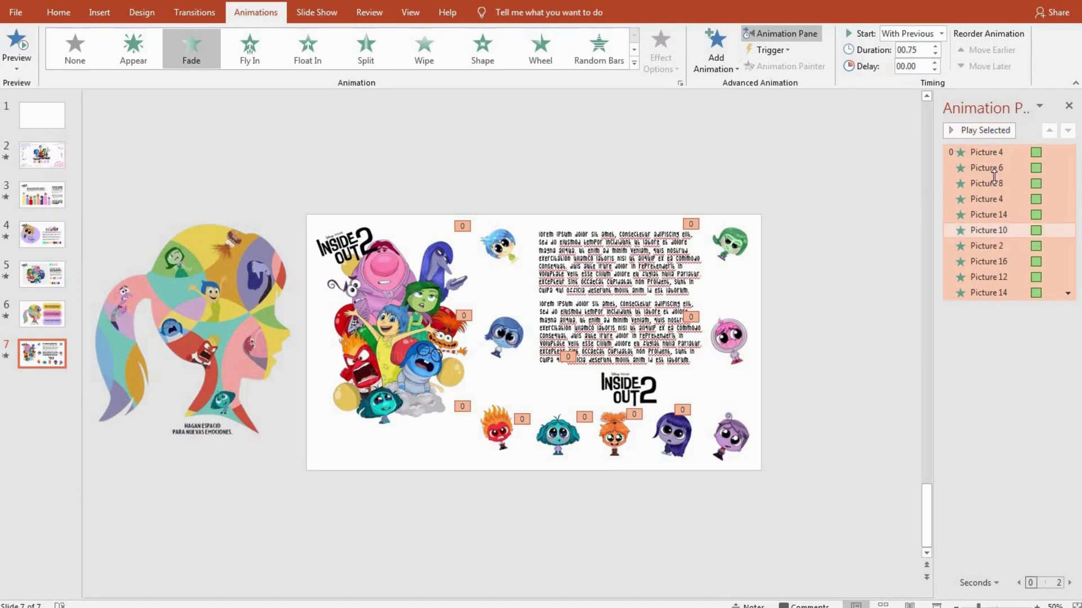
click(874, 180)
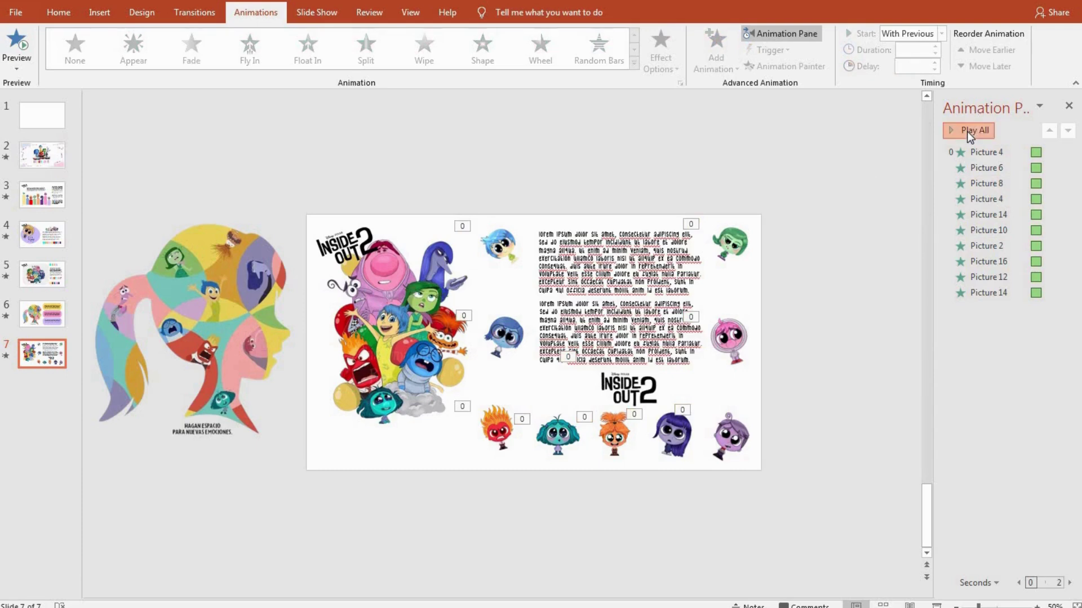
Step: Delay the Picture 6 fade and raise the second Picture 4 fade's delay to 02.25
click(966, 131)
click(981, 169)
click(933, 62)
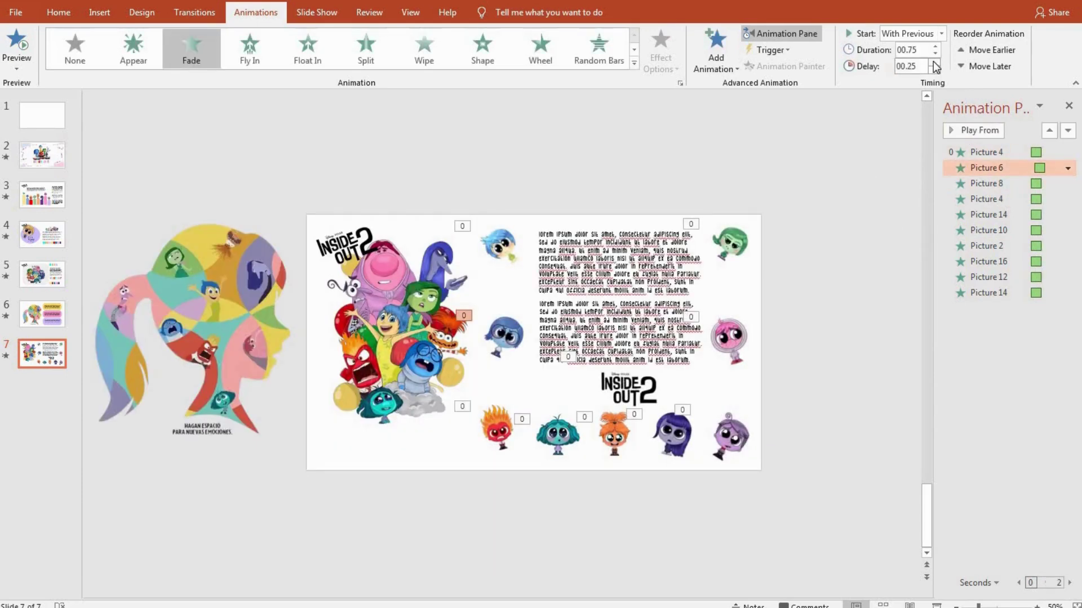
click(933, 62)
click(933, 62)
click(986, 183)
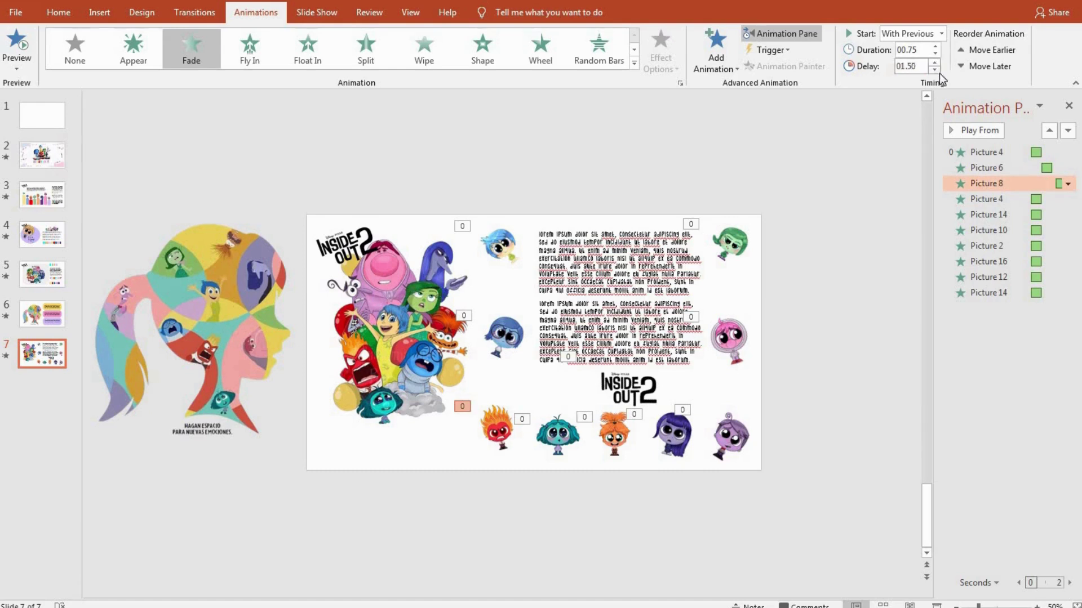
click(987, 200)
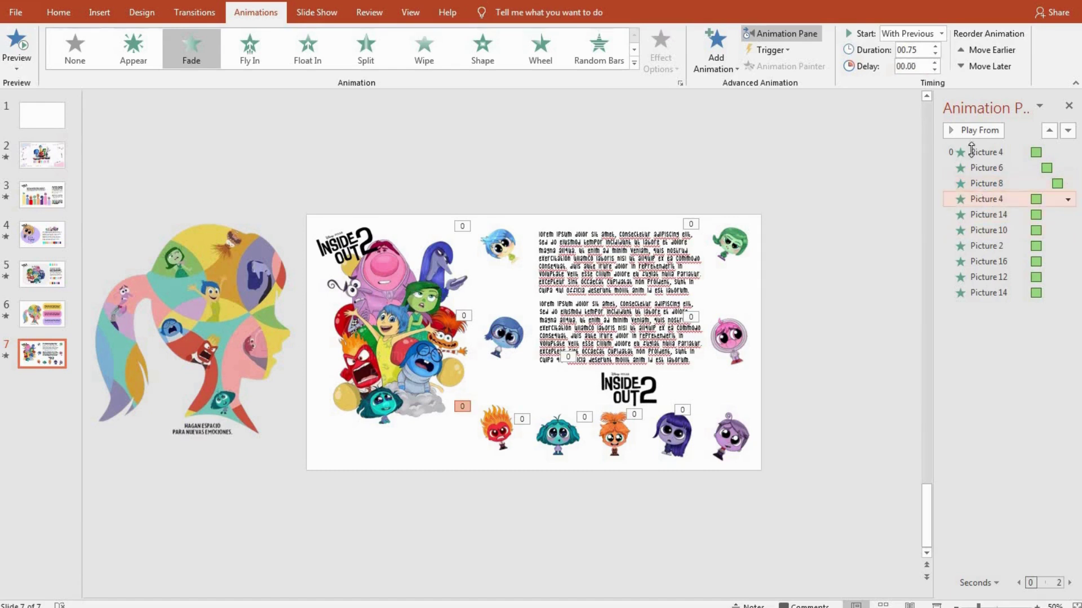
click(934, 63)
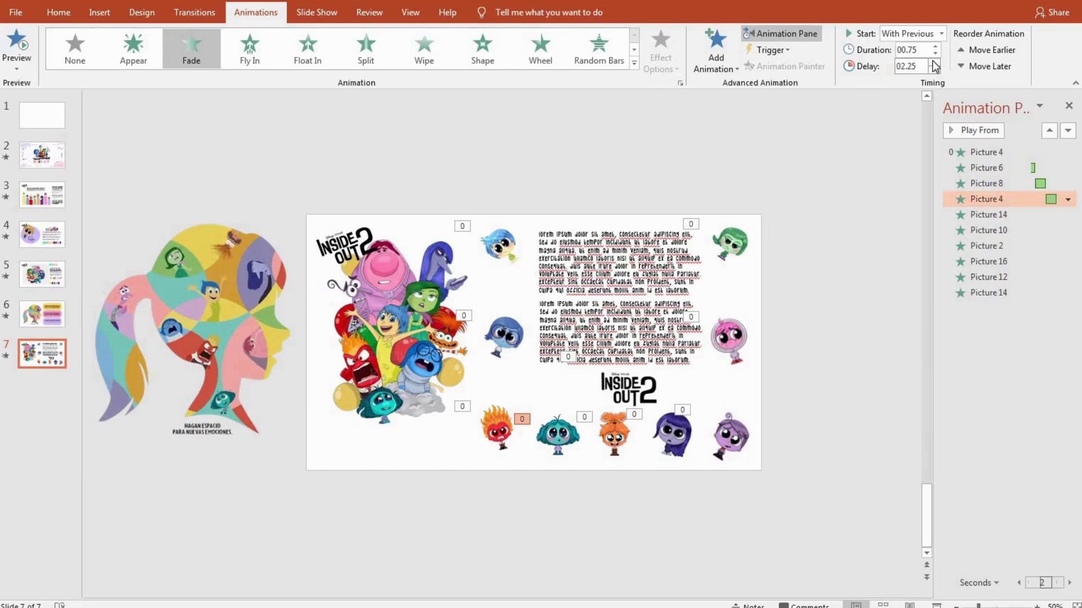
Step: Delay the first Picture 14 fade by three more steps
click(979, 214)
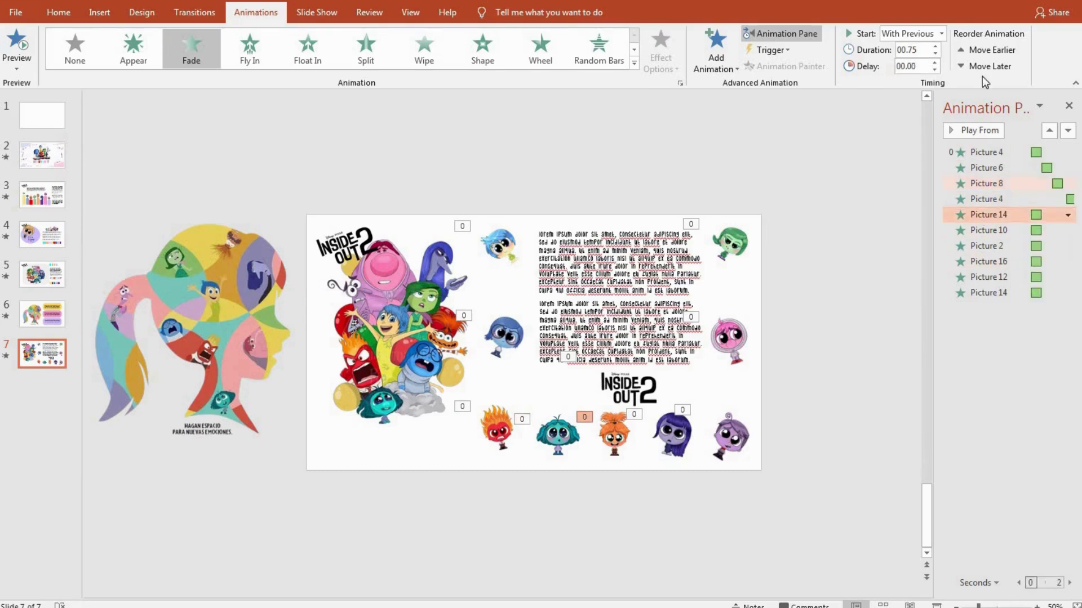
click(935, 64)
click(935, 63)
click(935, 63)
click(934, 63)
click(934, 63)
click(935, 62)
click(935, 63)
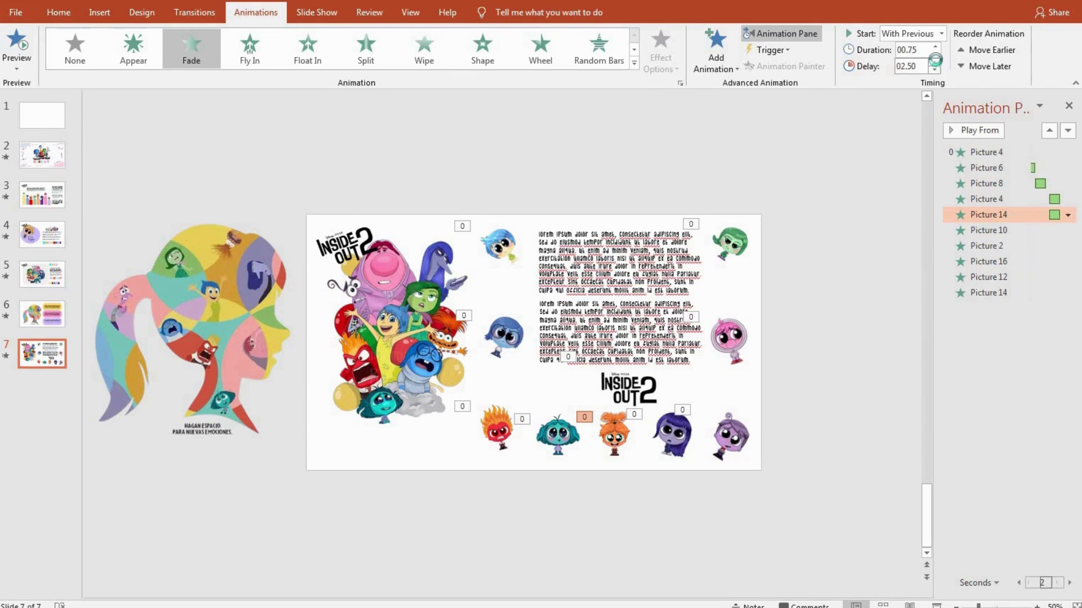
Step: Push the fades from Picture 10 through the last Picture 14 later together
click(976, 230)
shift+click(986, 246)
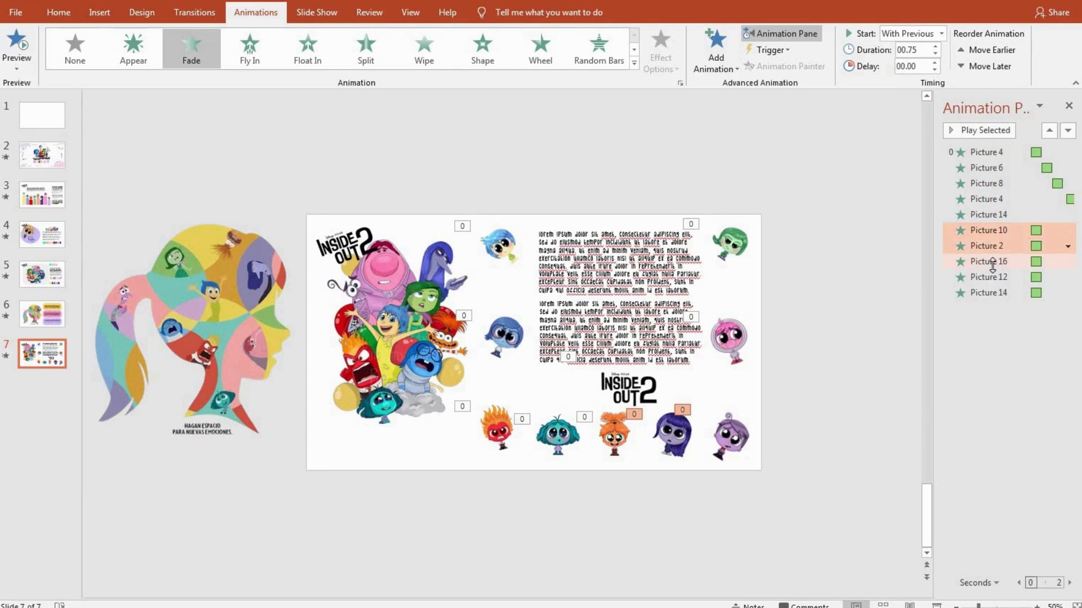
shift+click(992, 262)
shift+click(988, 293)
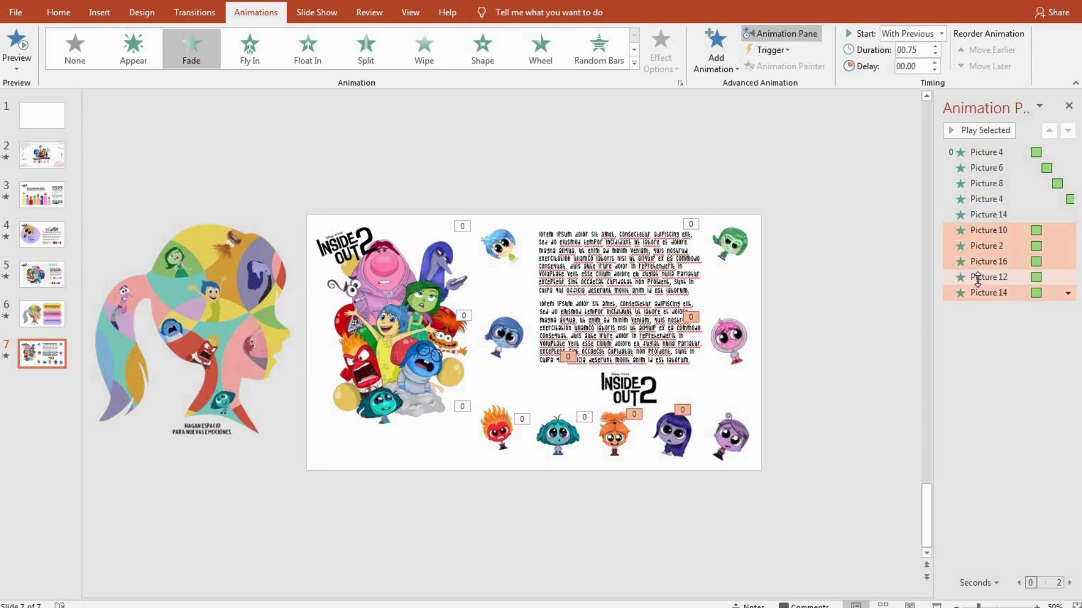
click(935, 62)
click(934, 62)
click(934, 63)
click(934, 62)
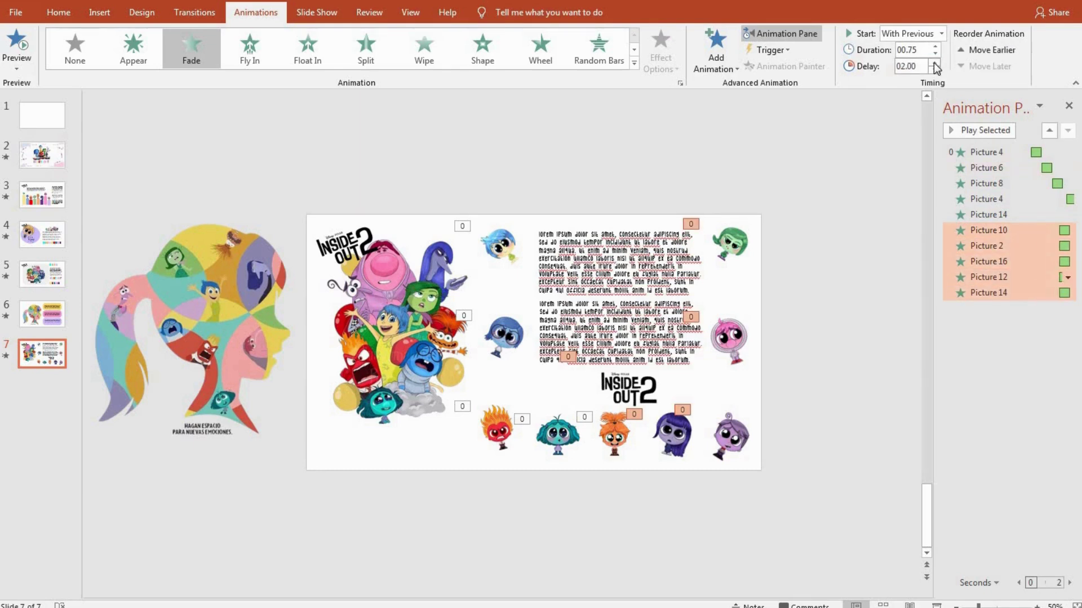
click(934, 62)
click(934, 62)
click(934, 62)
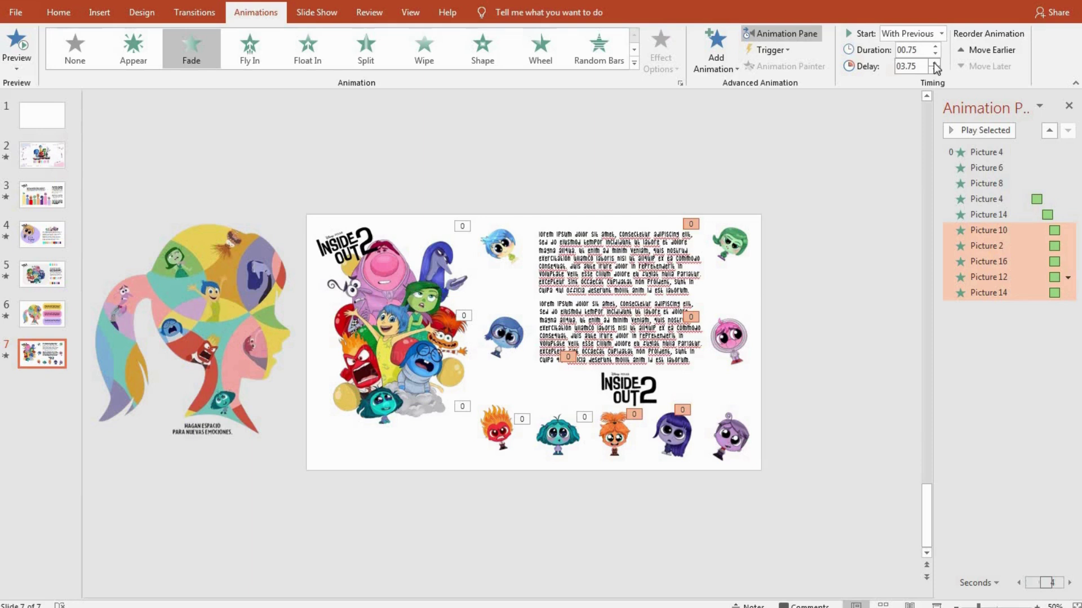
click(934, 63)
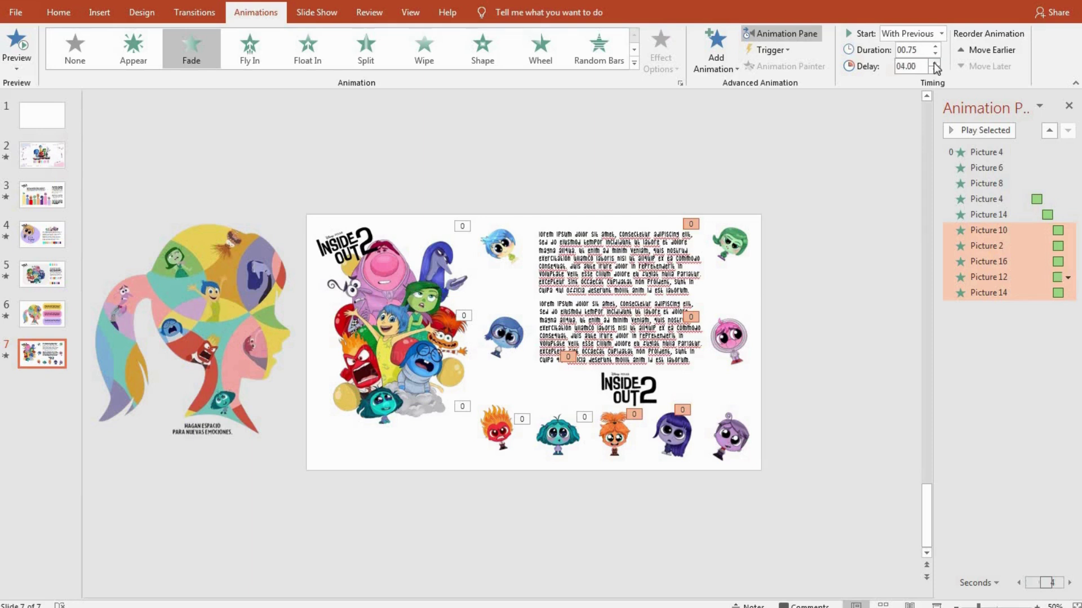
Step: Add more delay to the Picture 2, 16, 12 and 14 fades
click(1005, 248)
shift+click(990, 263)
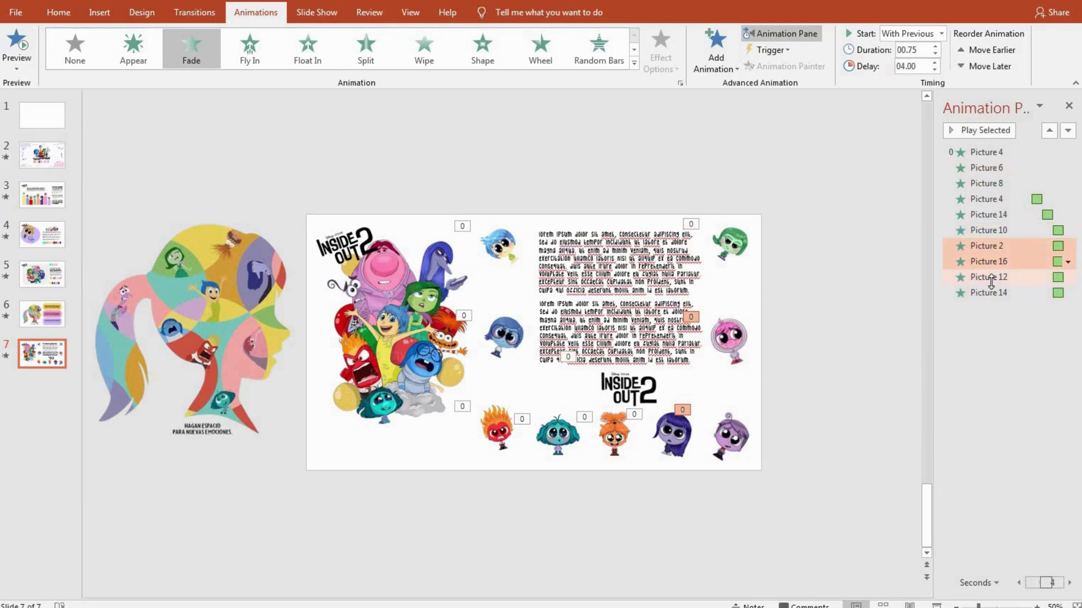
shift+click(988, 278)
shift+click(989, 293)
click(935, 63)
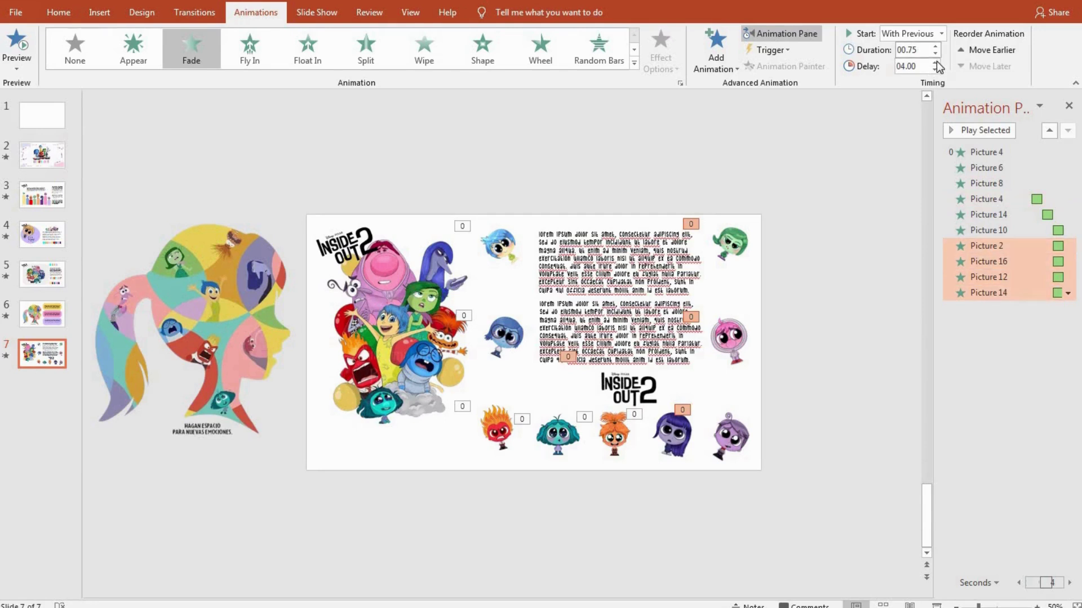
click(936, 62)
click(936, 62)
click(935, 62)
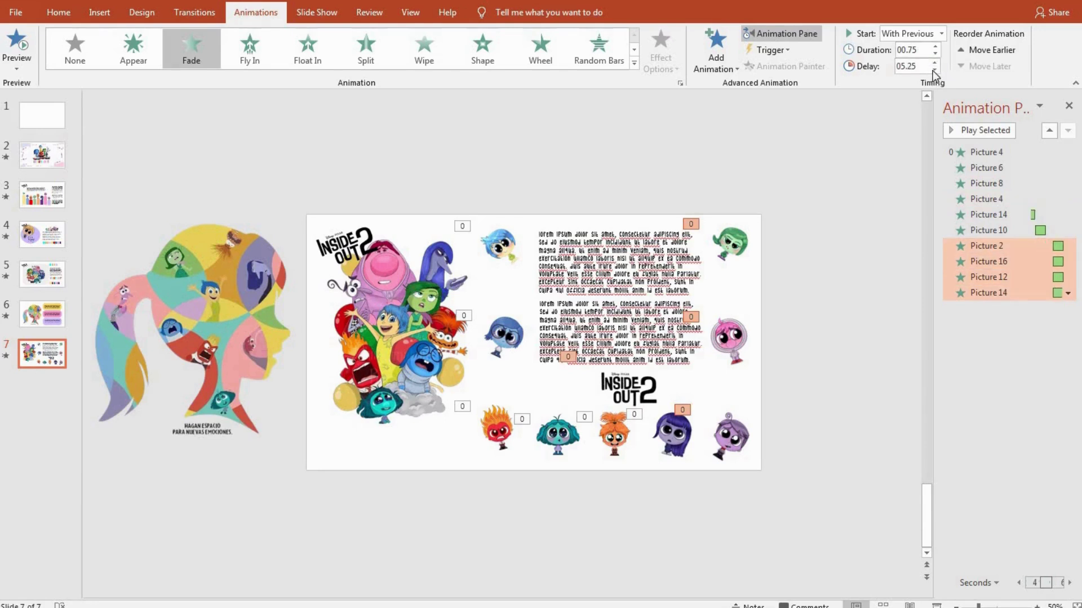
click(935, 69)
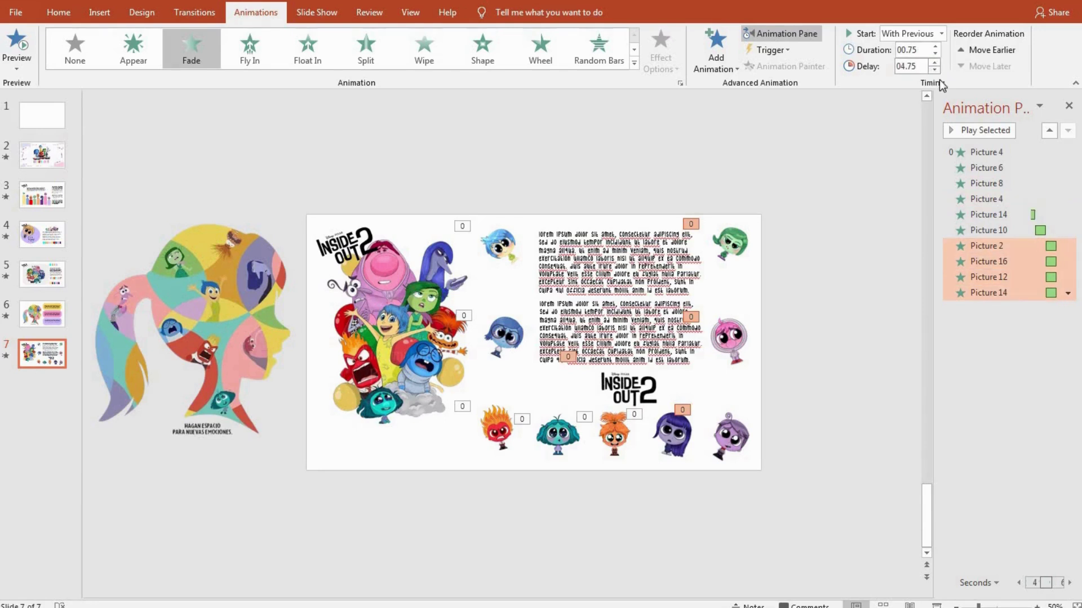
Step: Start Picture 12 and 14 later, with the last fade at 7.25 seconds, and play
click(989, 261)
shift+click(993, 277)
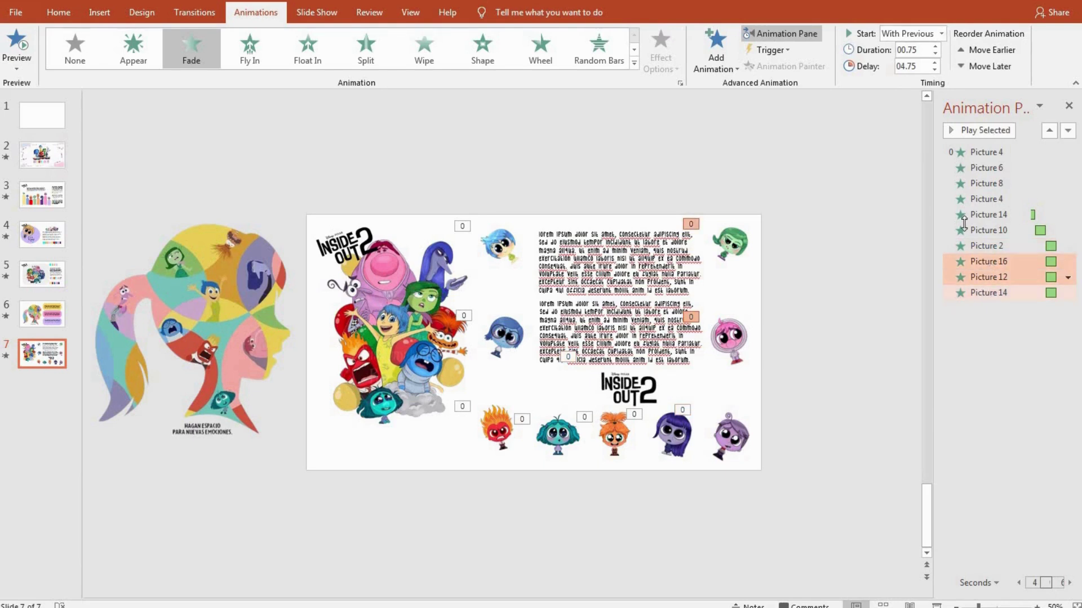
shift+click(989, 293)
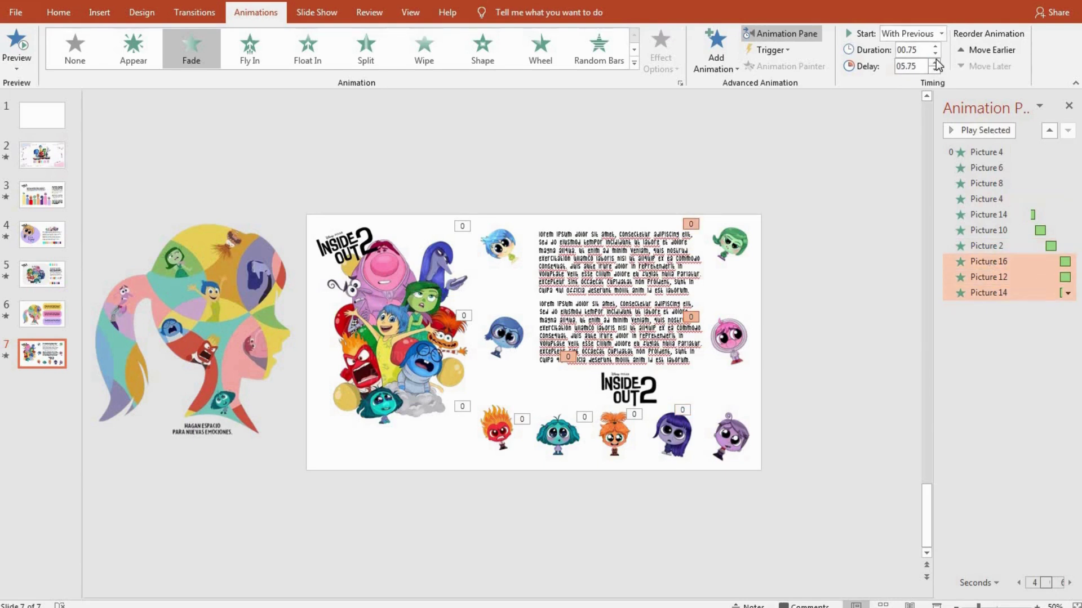
click(989, 277)
shift+click(989, 293)
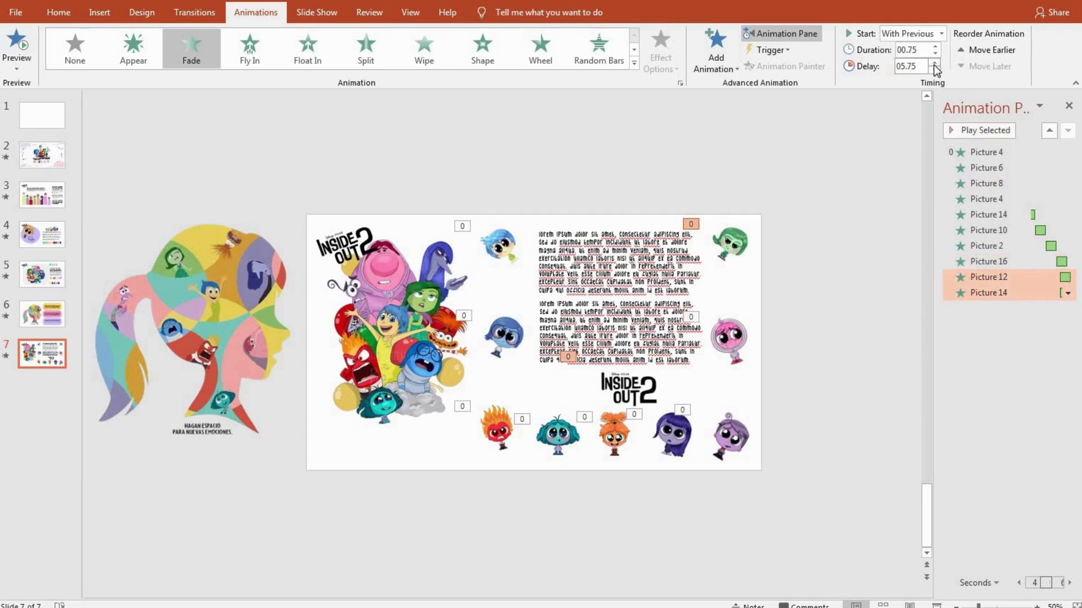
click(934, 65)
click(934, 64)
click(934, 64)
click(988, 293)
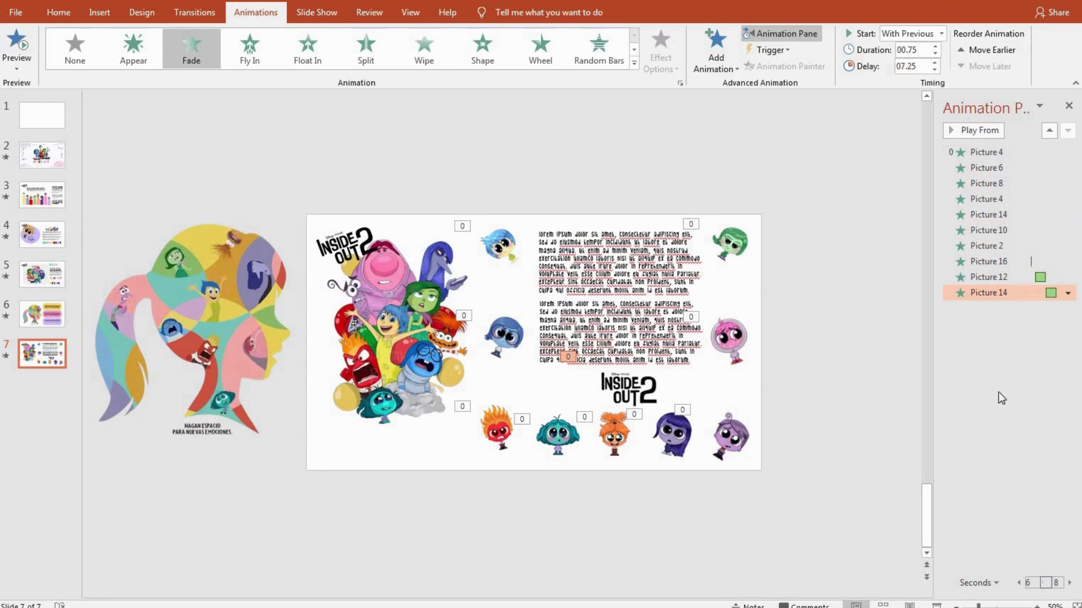
click(996, 355)
click(957, 132)
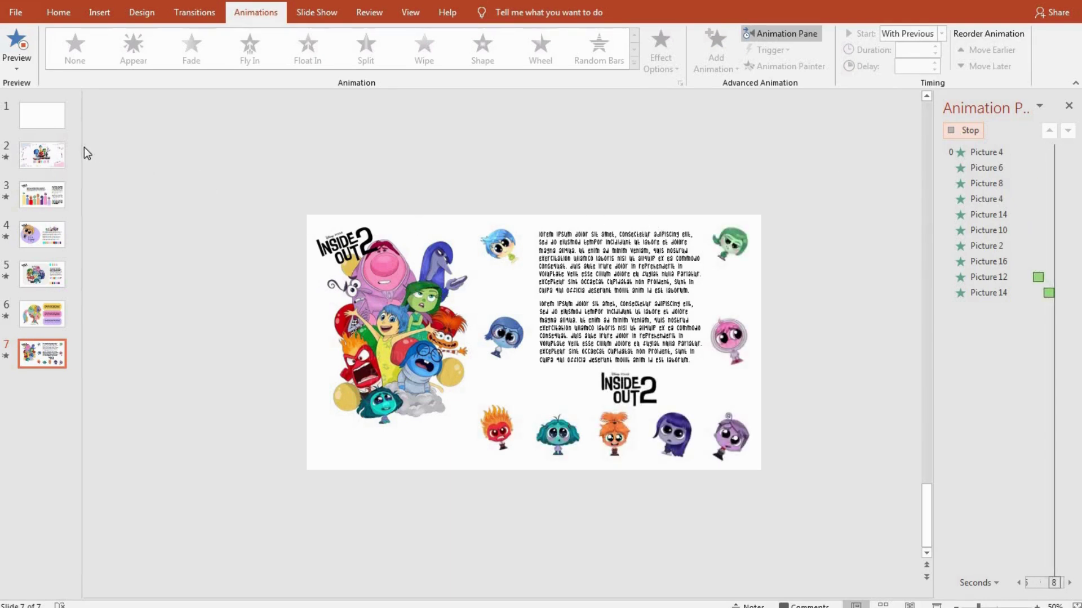
Step: Widen the thumbnail pane, close the Animation Pane and preview slide 7
drag(82, 146, 382, 146)
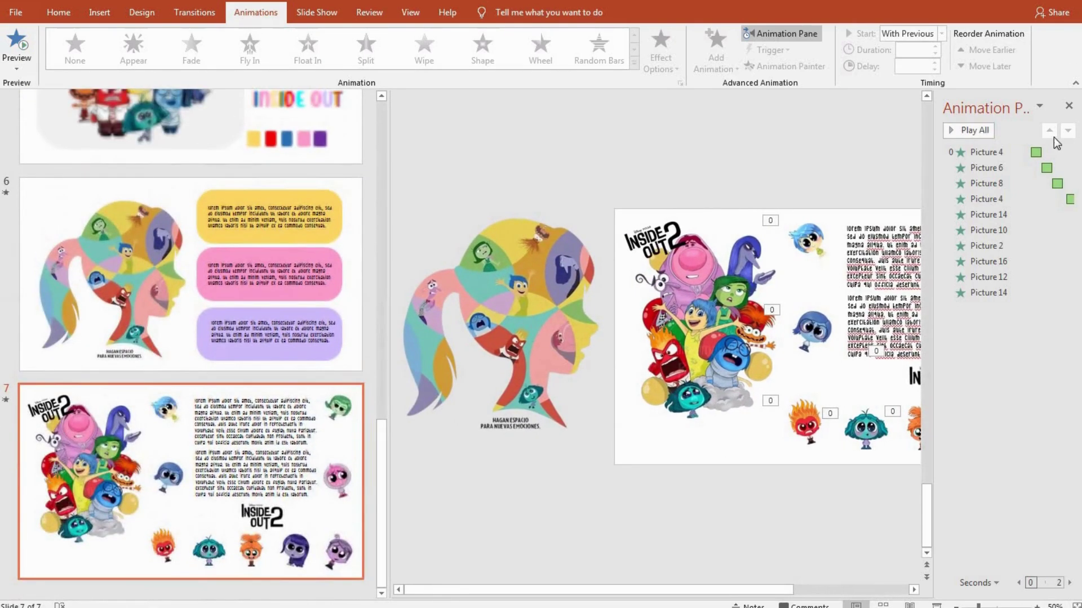
click(1069, 106)
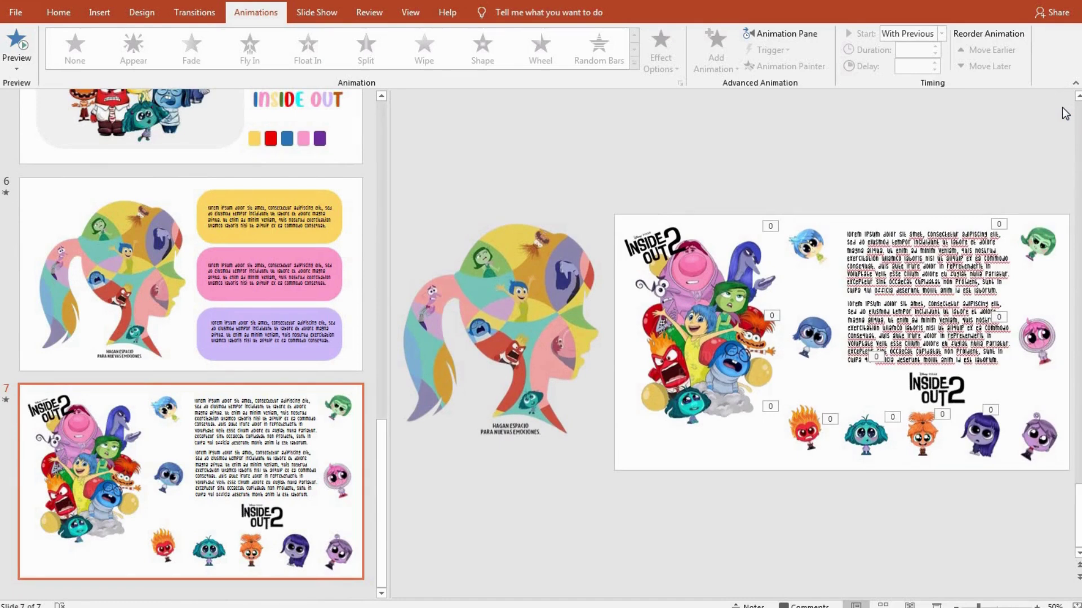
click(16, 44)
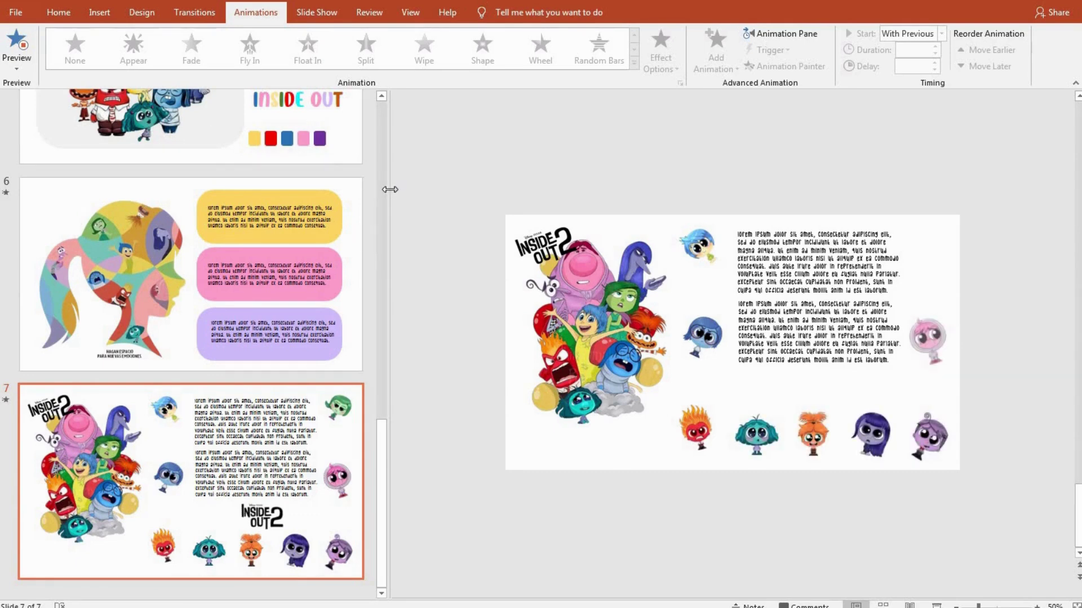
Step: Shrink the thumbnails and preview the animations of slides 6, 5 and 4
drag(388, 190, 336, 202)
click(211, 248)
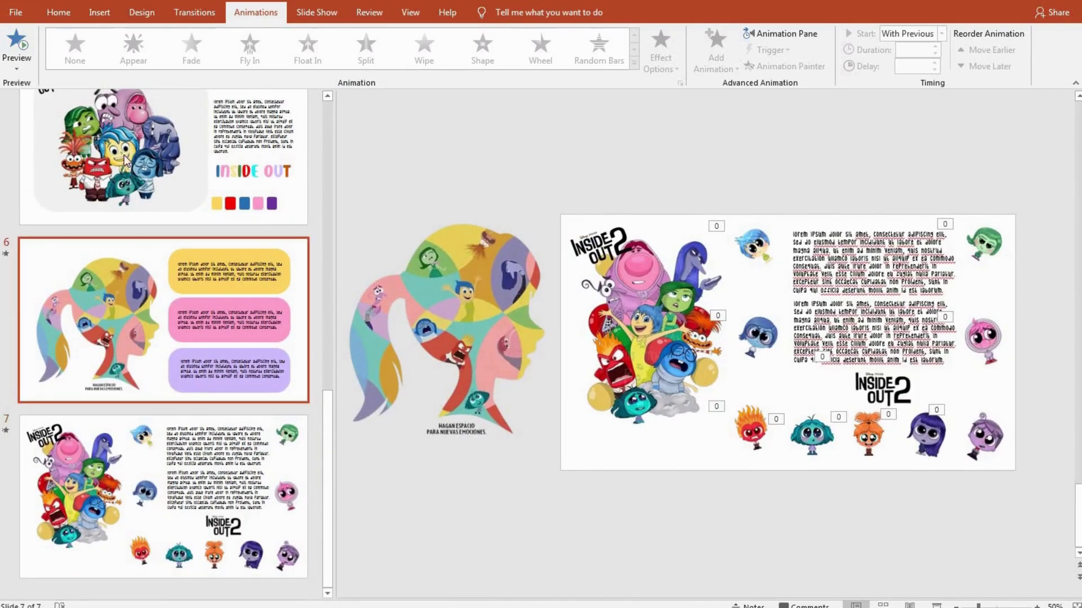
click(22, 42)
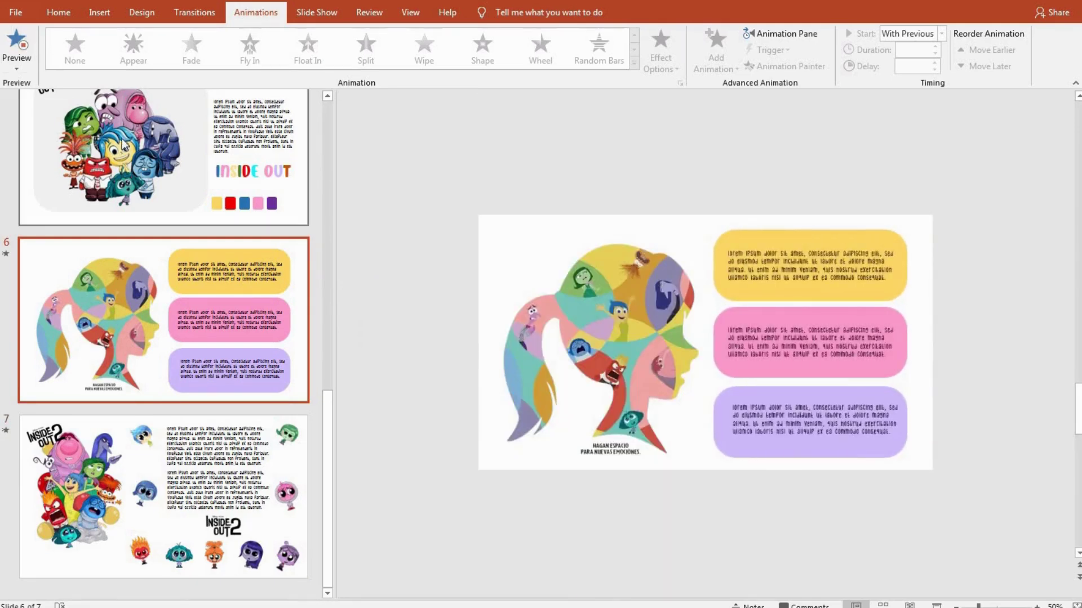
key(Up)
click(18, 48)
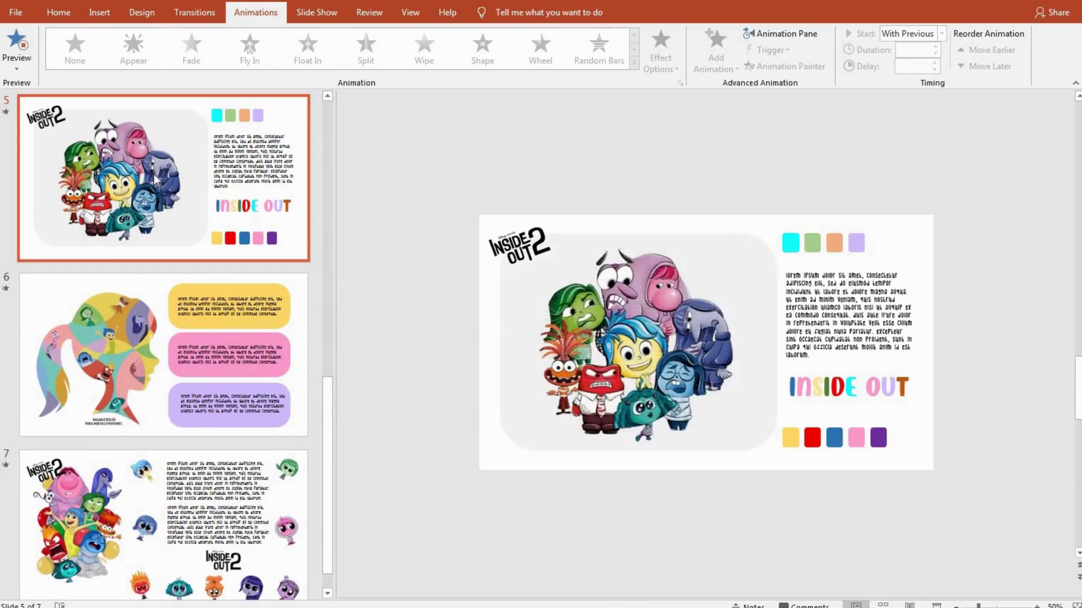
scroll(154, 174, up, 3)
click(158, 221)
click(23, 45)
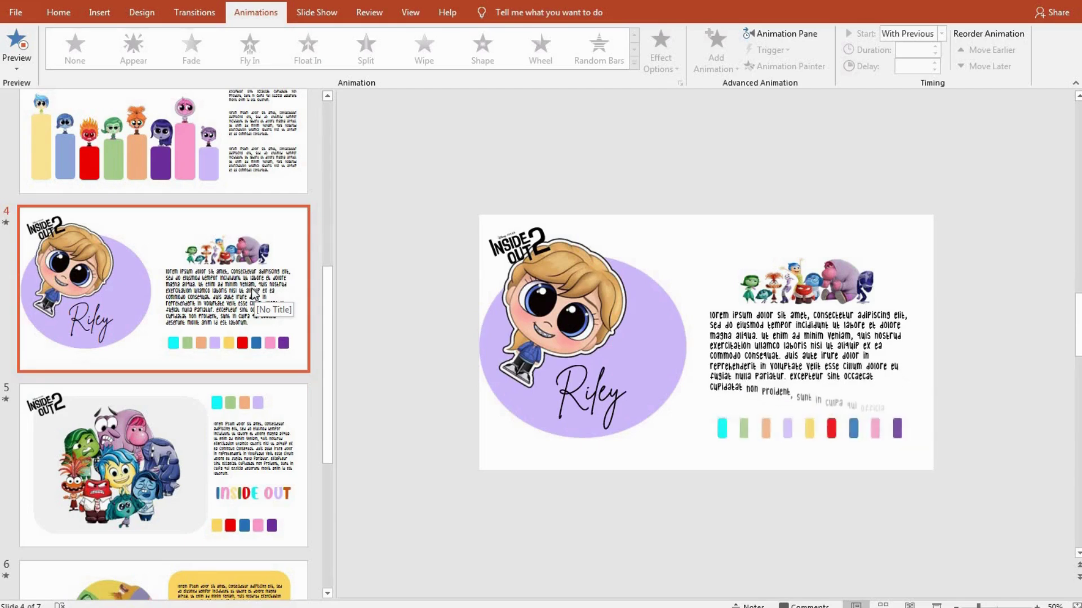
Step: Preview the animations of slides 3 and 2
scroll(243, 284, up, 2)
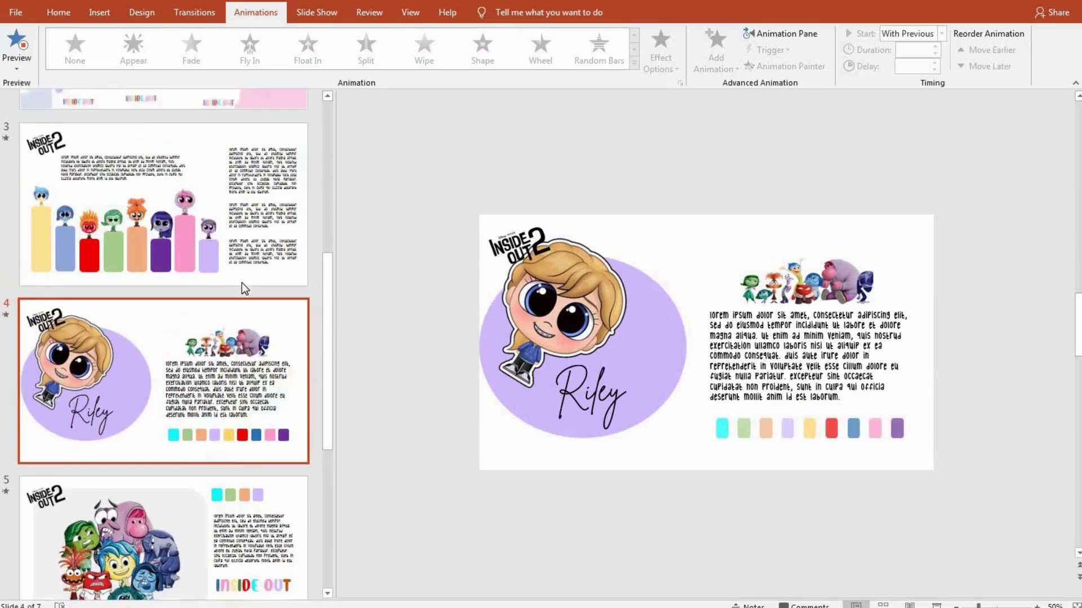
scroll(242, 283, up, 3)
click(241, 283)
click(16, 45)
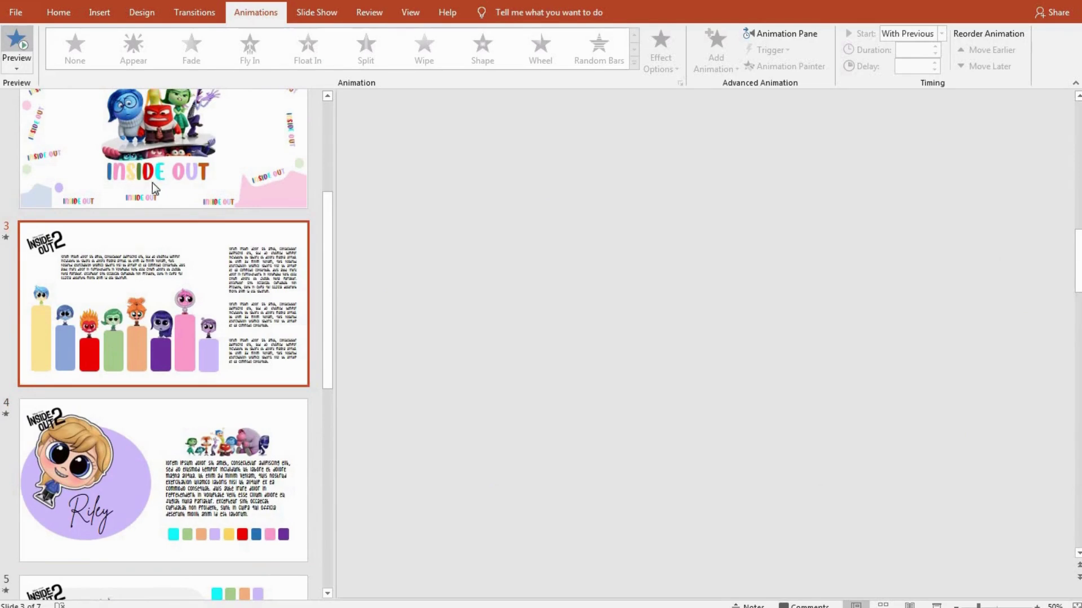
scroll(163, 198, up, 3)
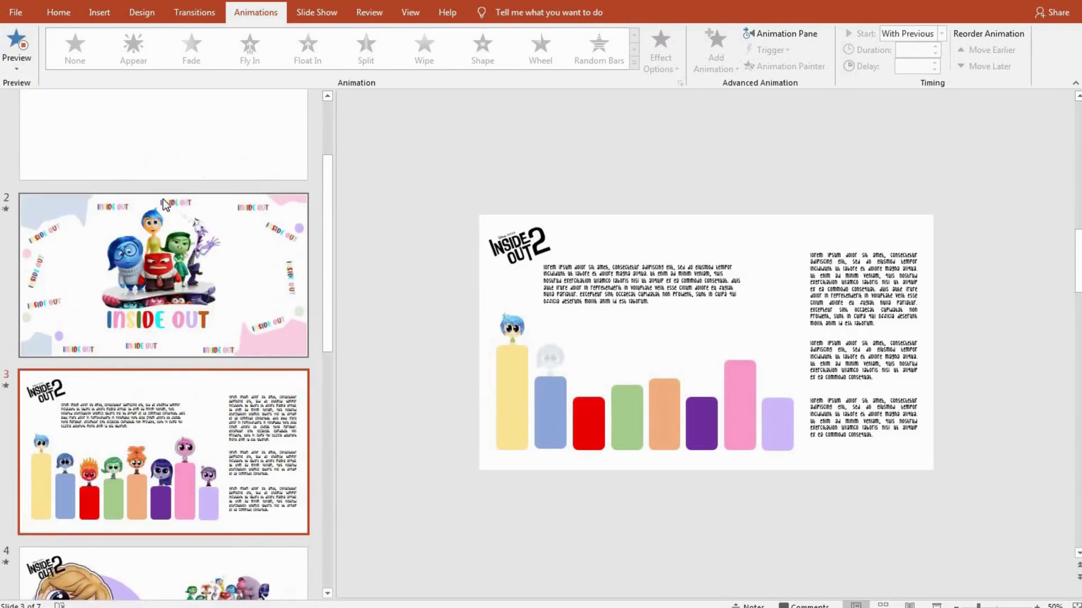
scroll(164, 199, up, 1)
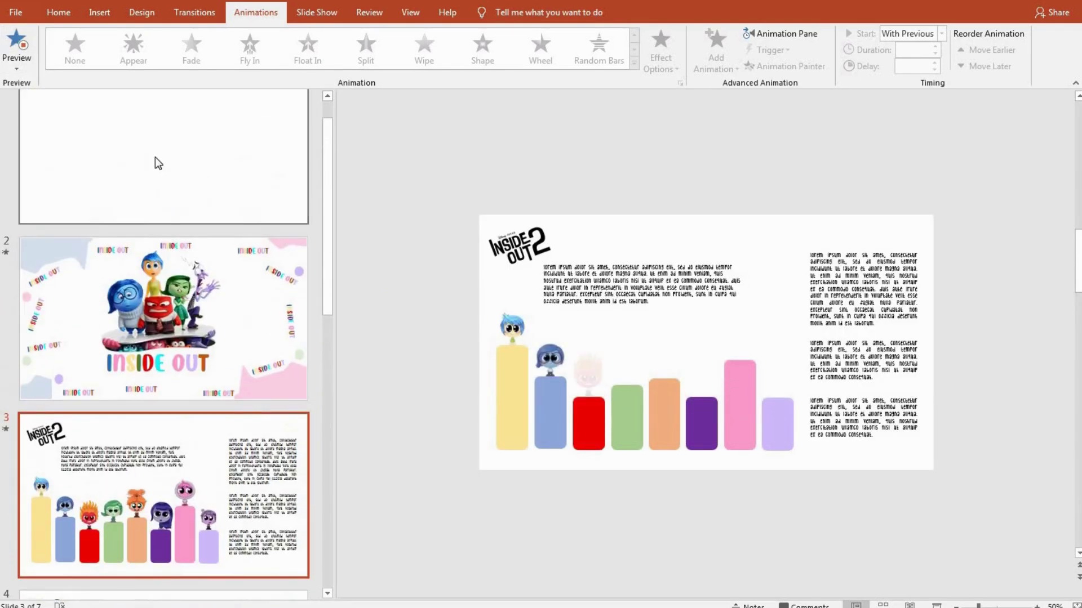
click(170, 305)
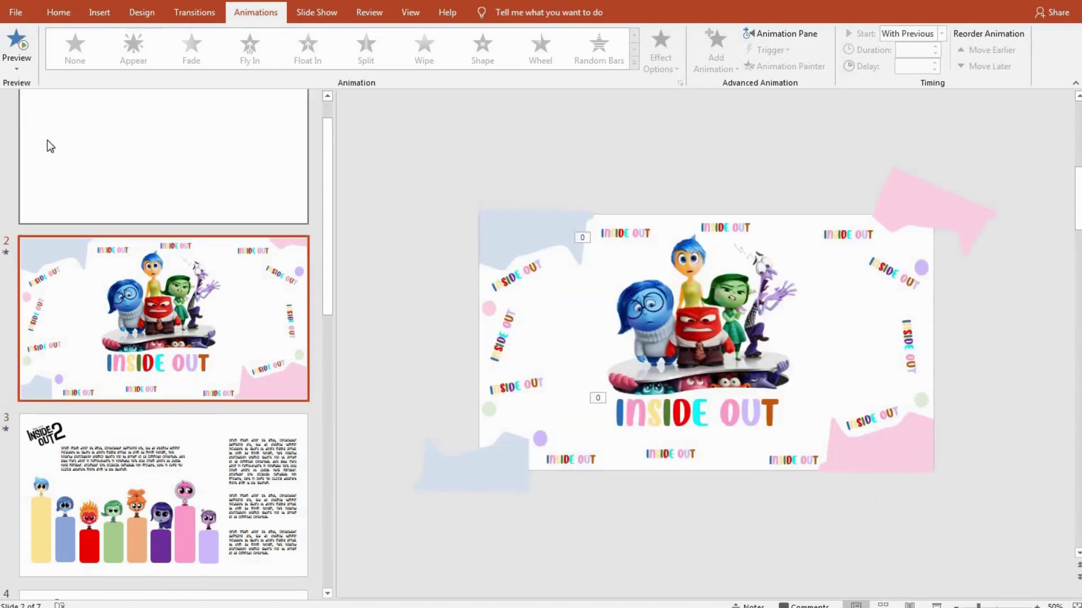
click(18, 60)
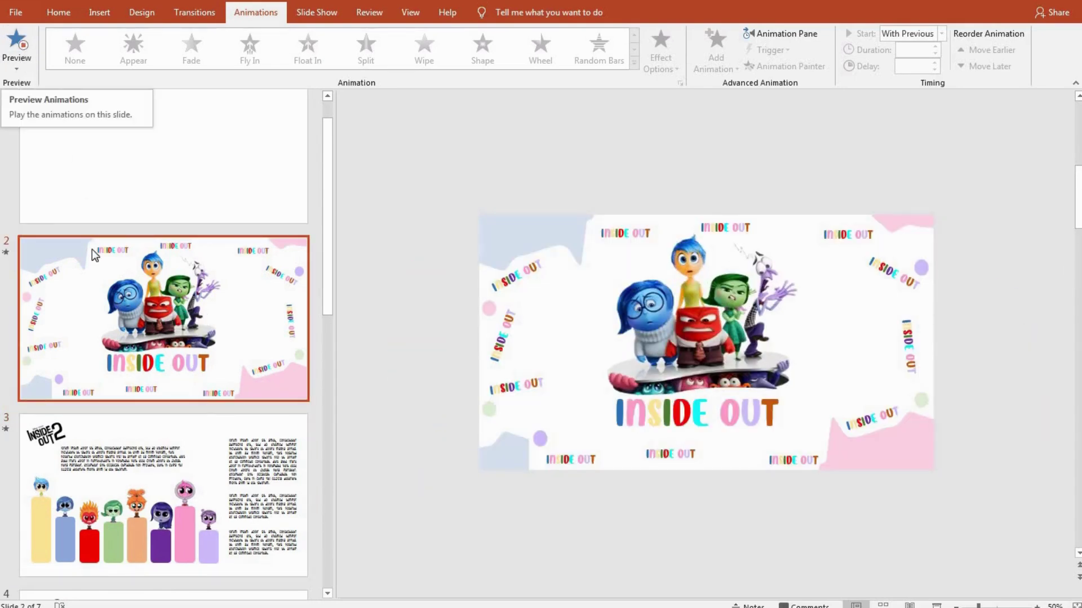
scroll(92, 249, up, 1)
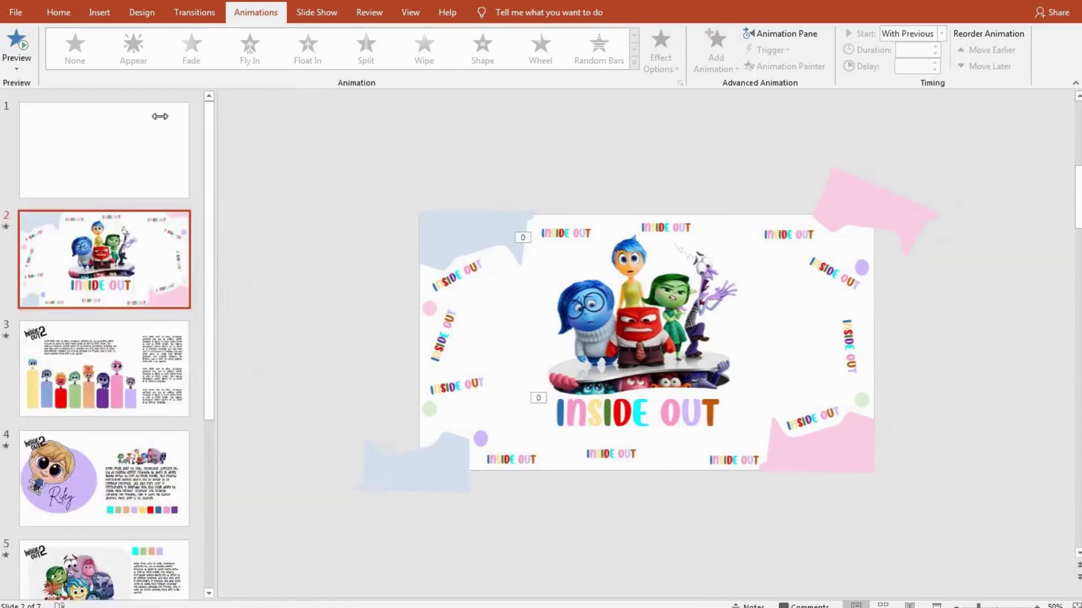
Step: Narrow the thumbnail pane so all seven slides fit, then review slides 2 through 7, ending on slide 7
drag(333, 120, 145, 226)
scroll(350, 282, up, 5)
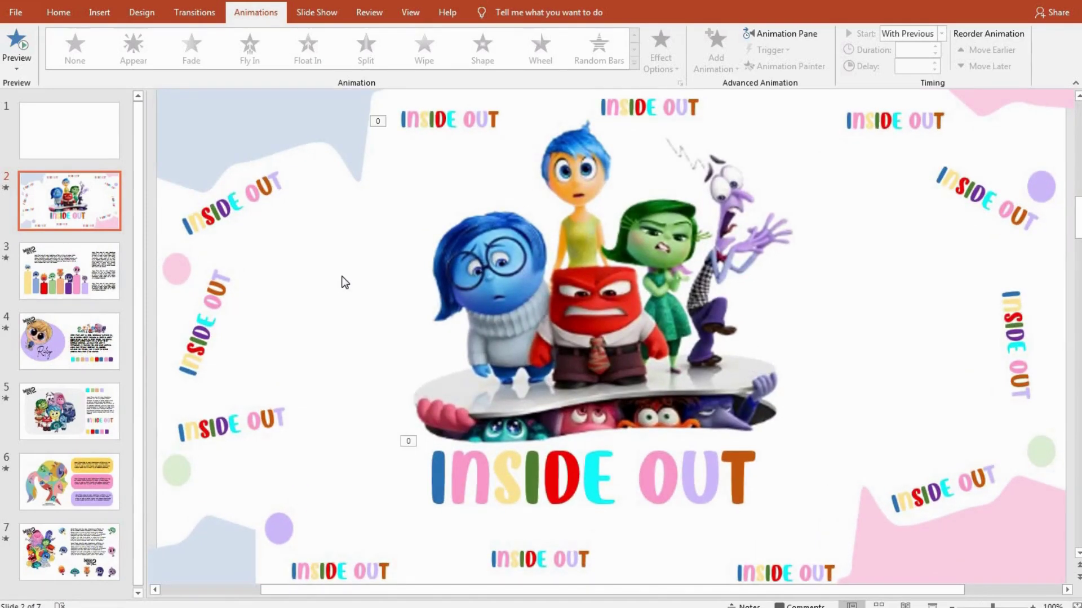
scroll(345, 282, down, 5)
scroll(344, 282, down, 5)
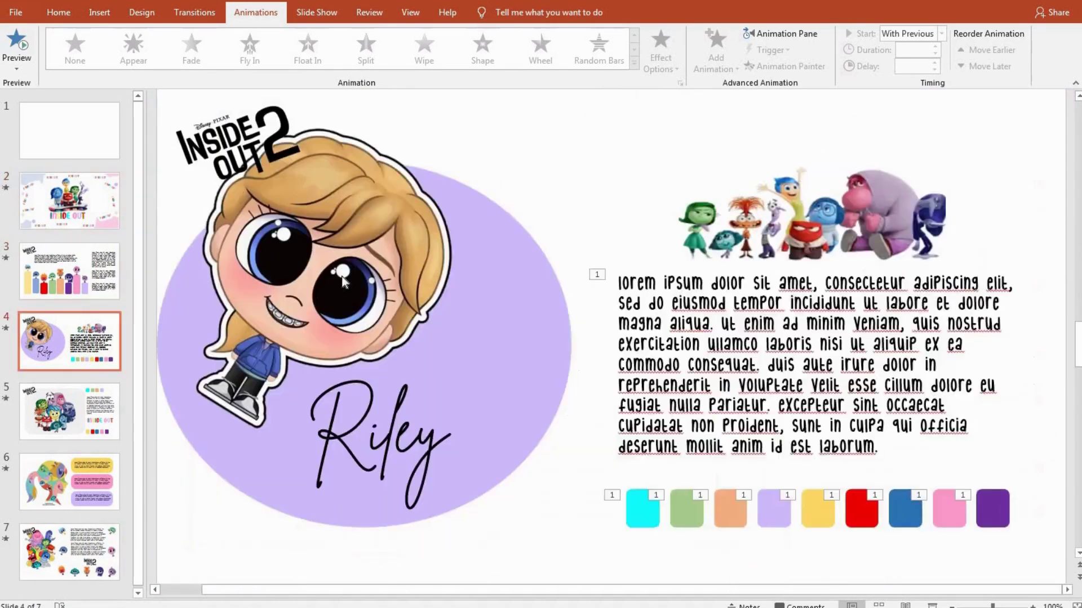
scroll(341, 276, down, 5)
scroll(342, 277, down, 5)
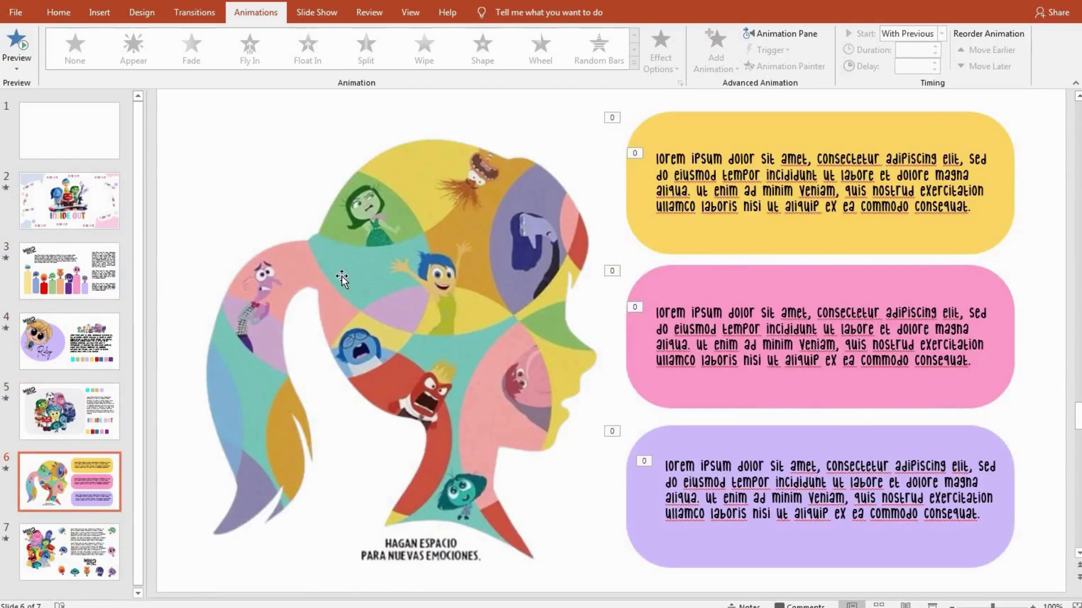
scroll(342, 278, down, 5)
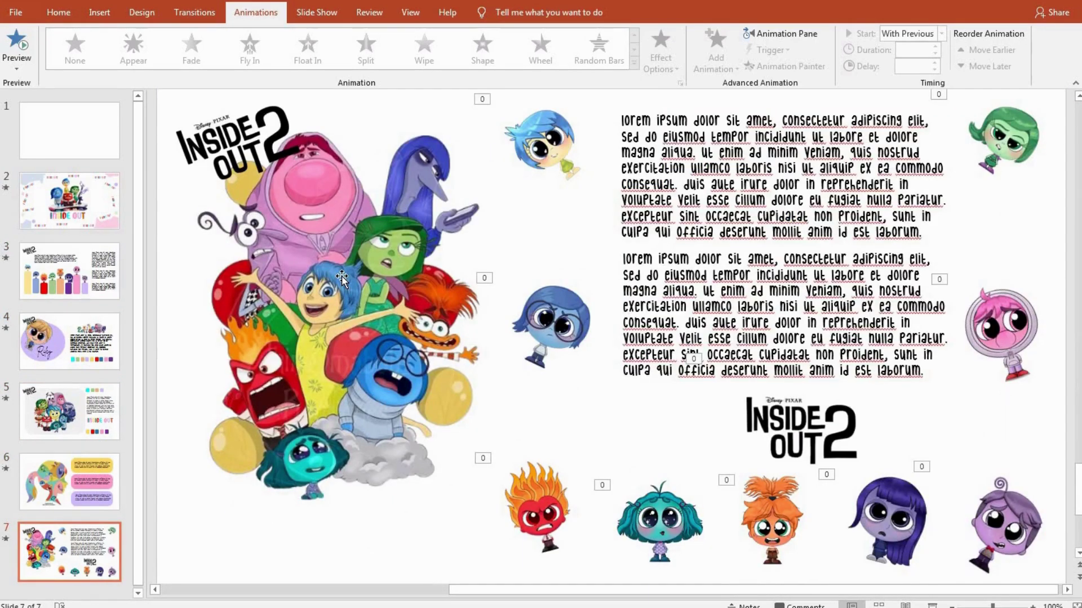